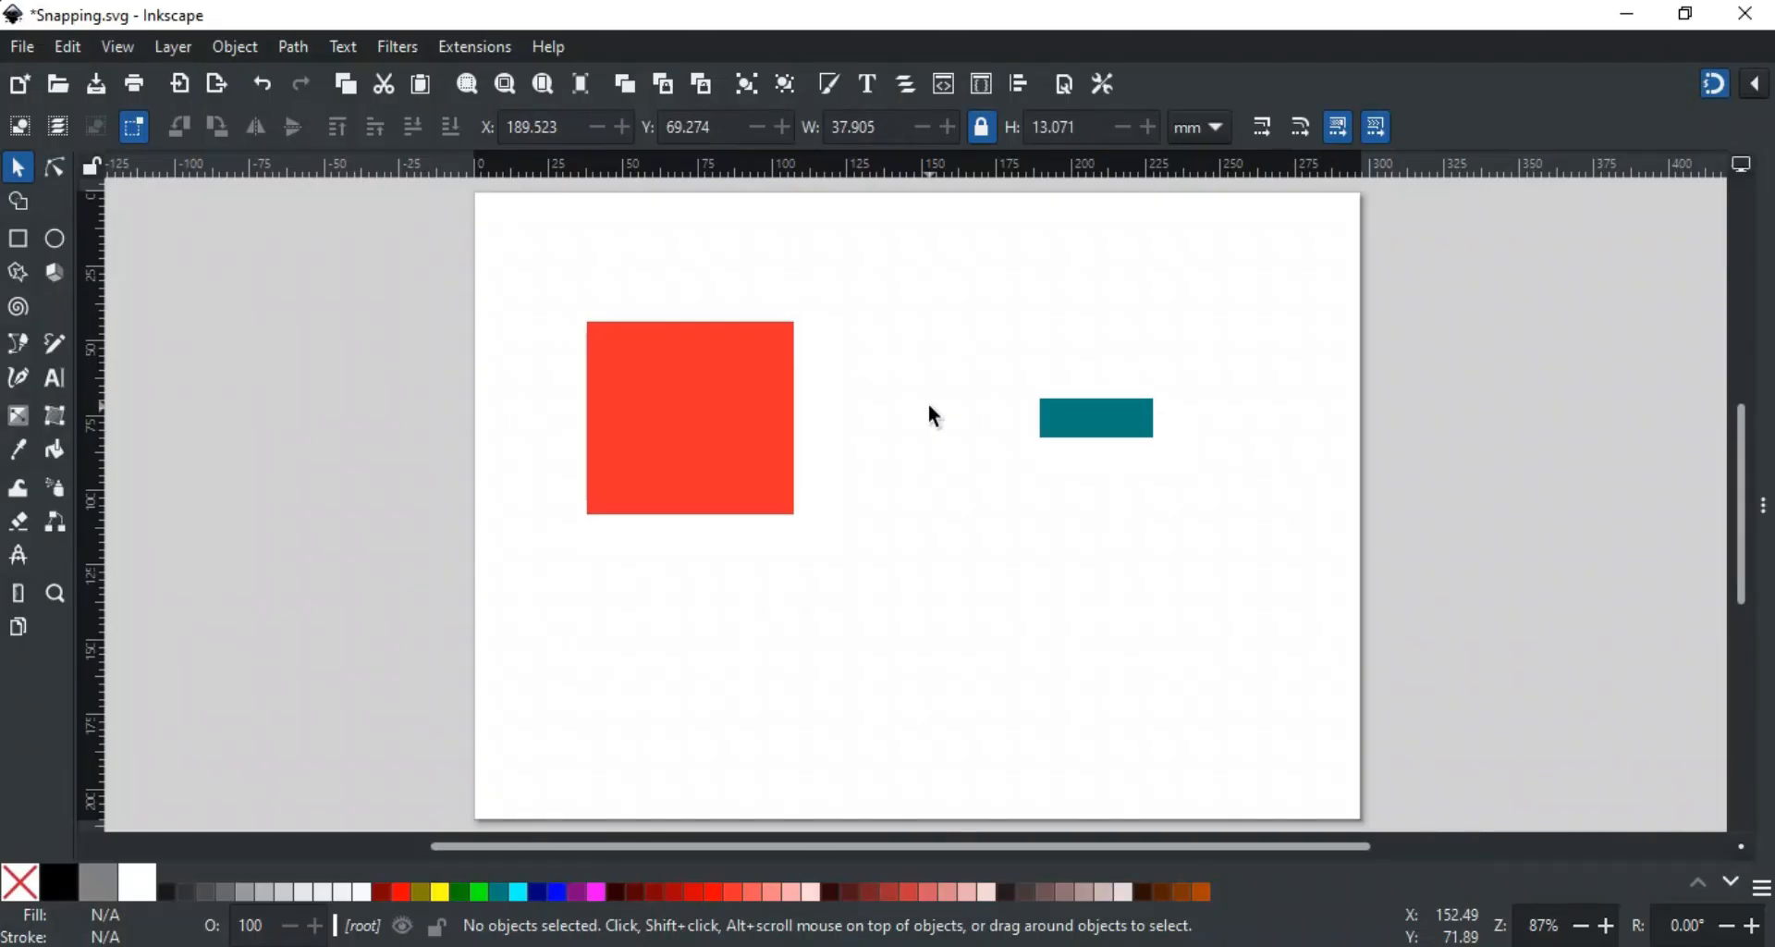
# Move the teal rectangle closer to the red square, to about X 145, Y 73 mm, and deselect it.
pyautogui.click(1117, 418)
pyautogui.moveTo(1109, 420); pyautogui.dragTo(972, 445)
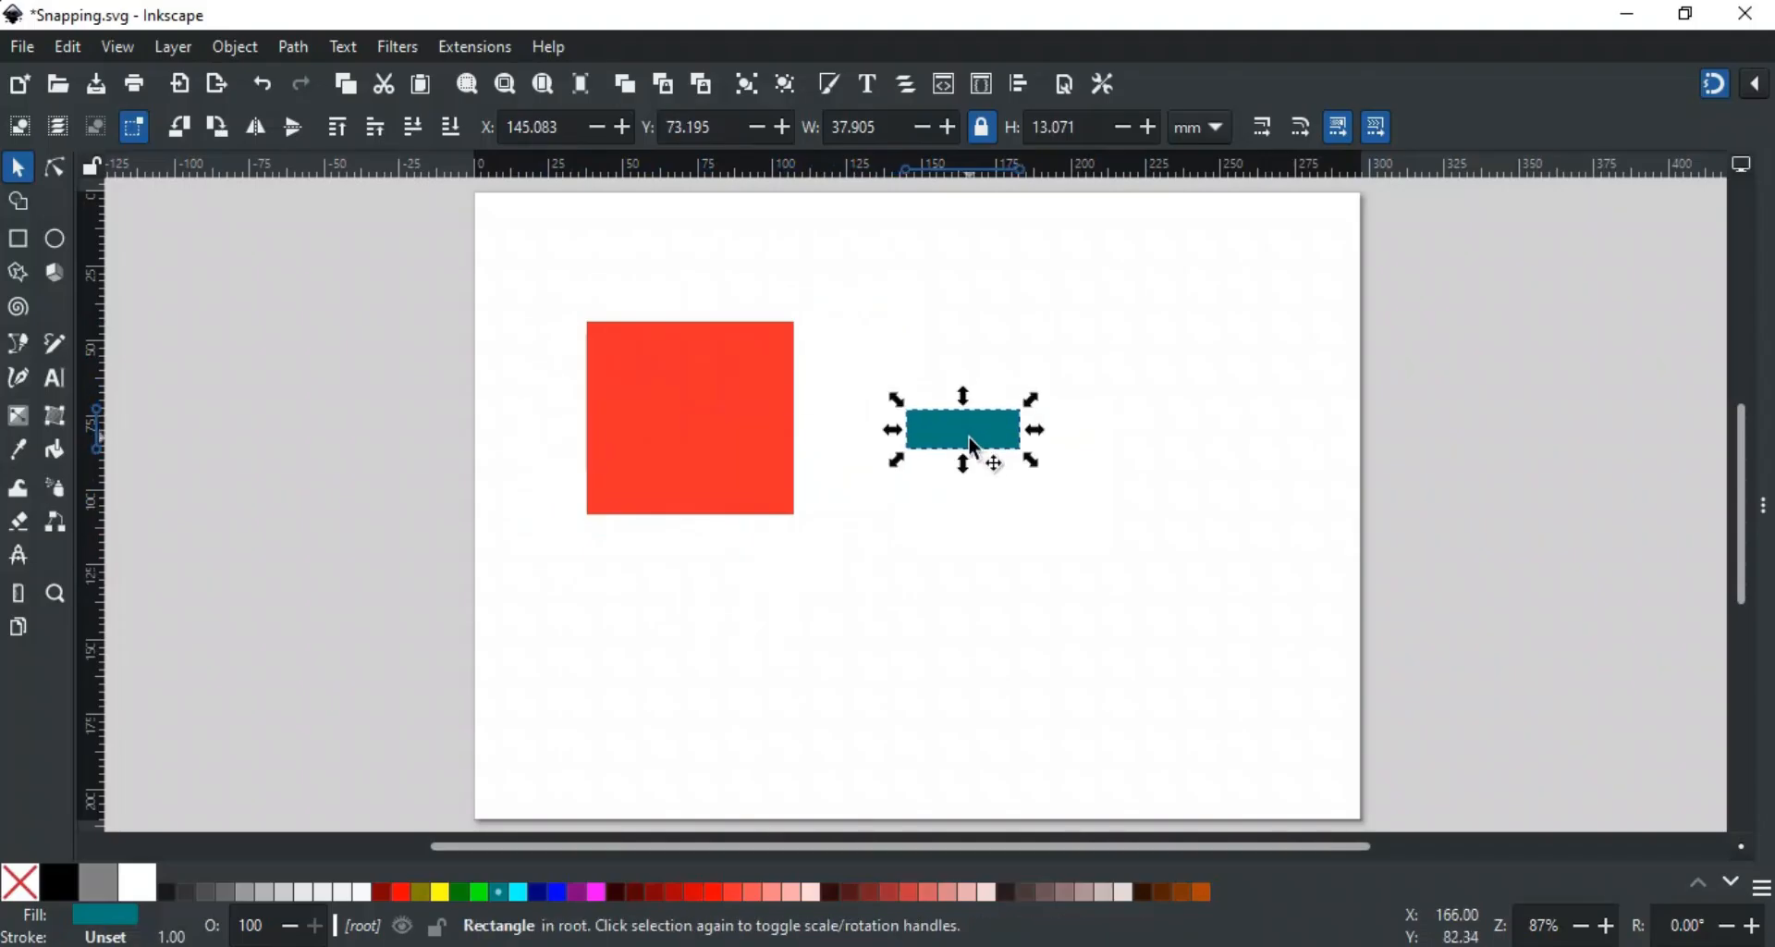
pyautogui.click(872, 502)
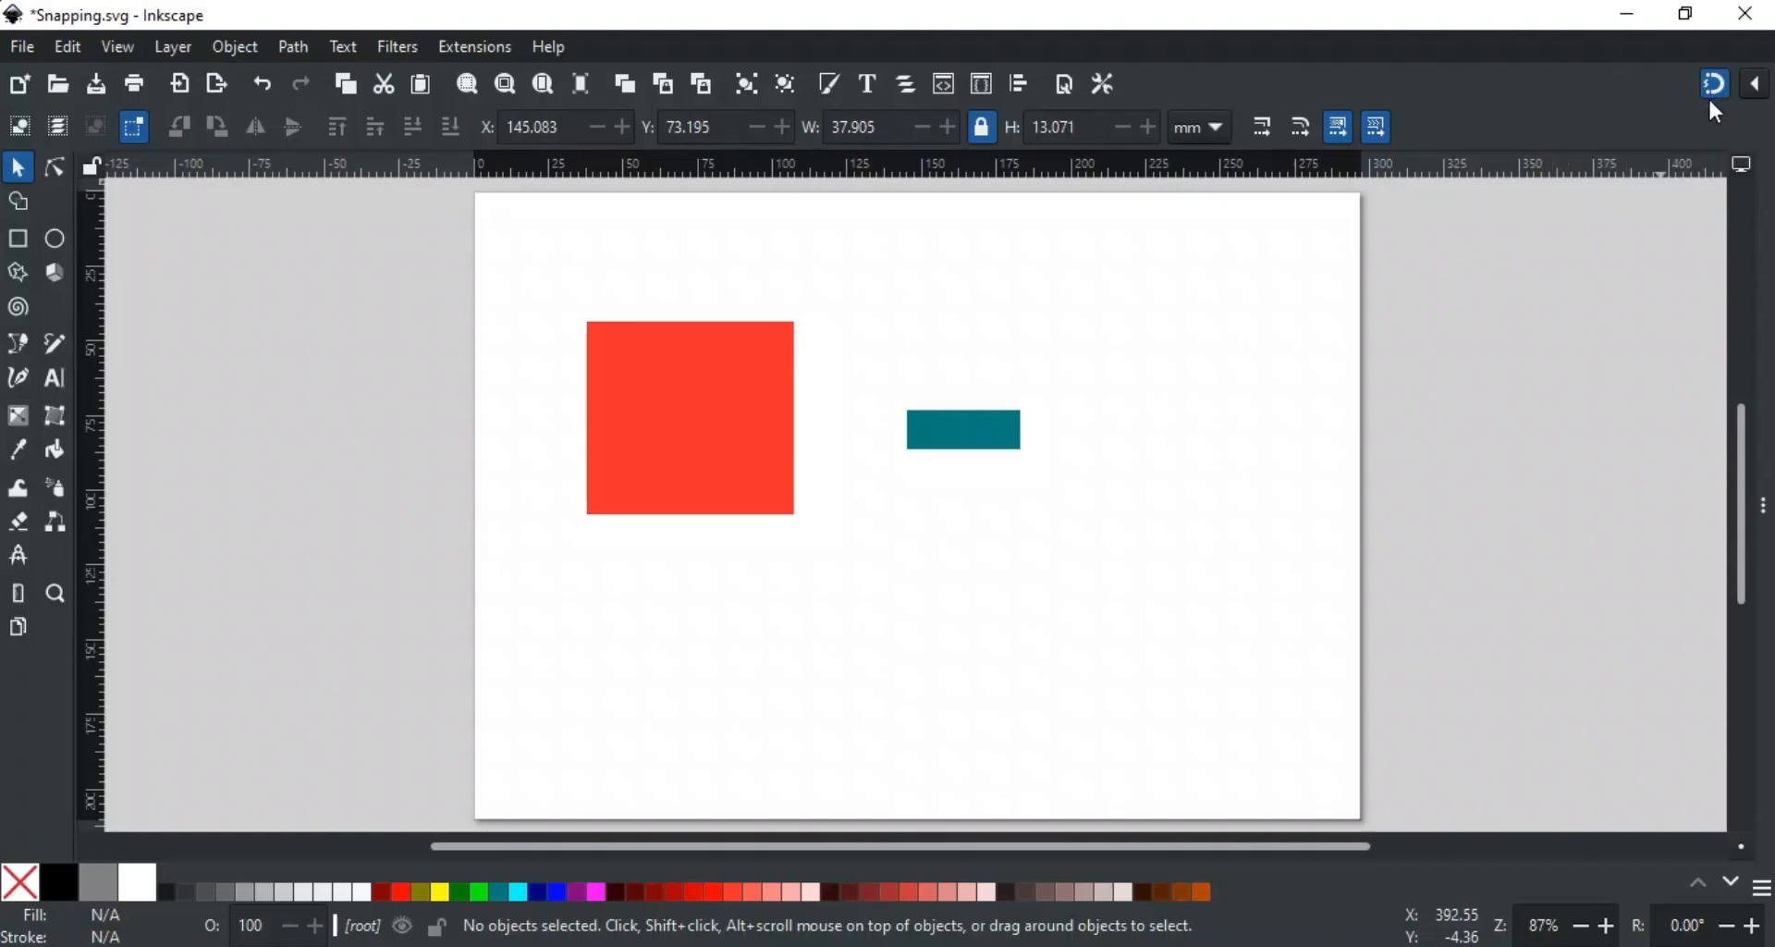
# Switch the snapping settings from simple to advanced mode.
pyautogui.click(1756, 86)
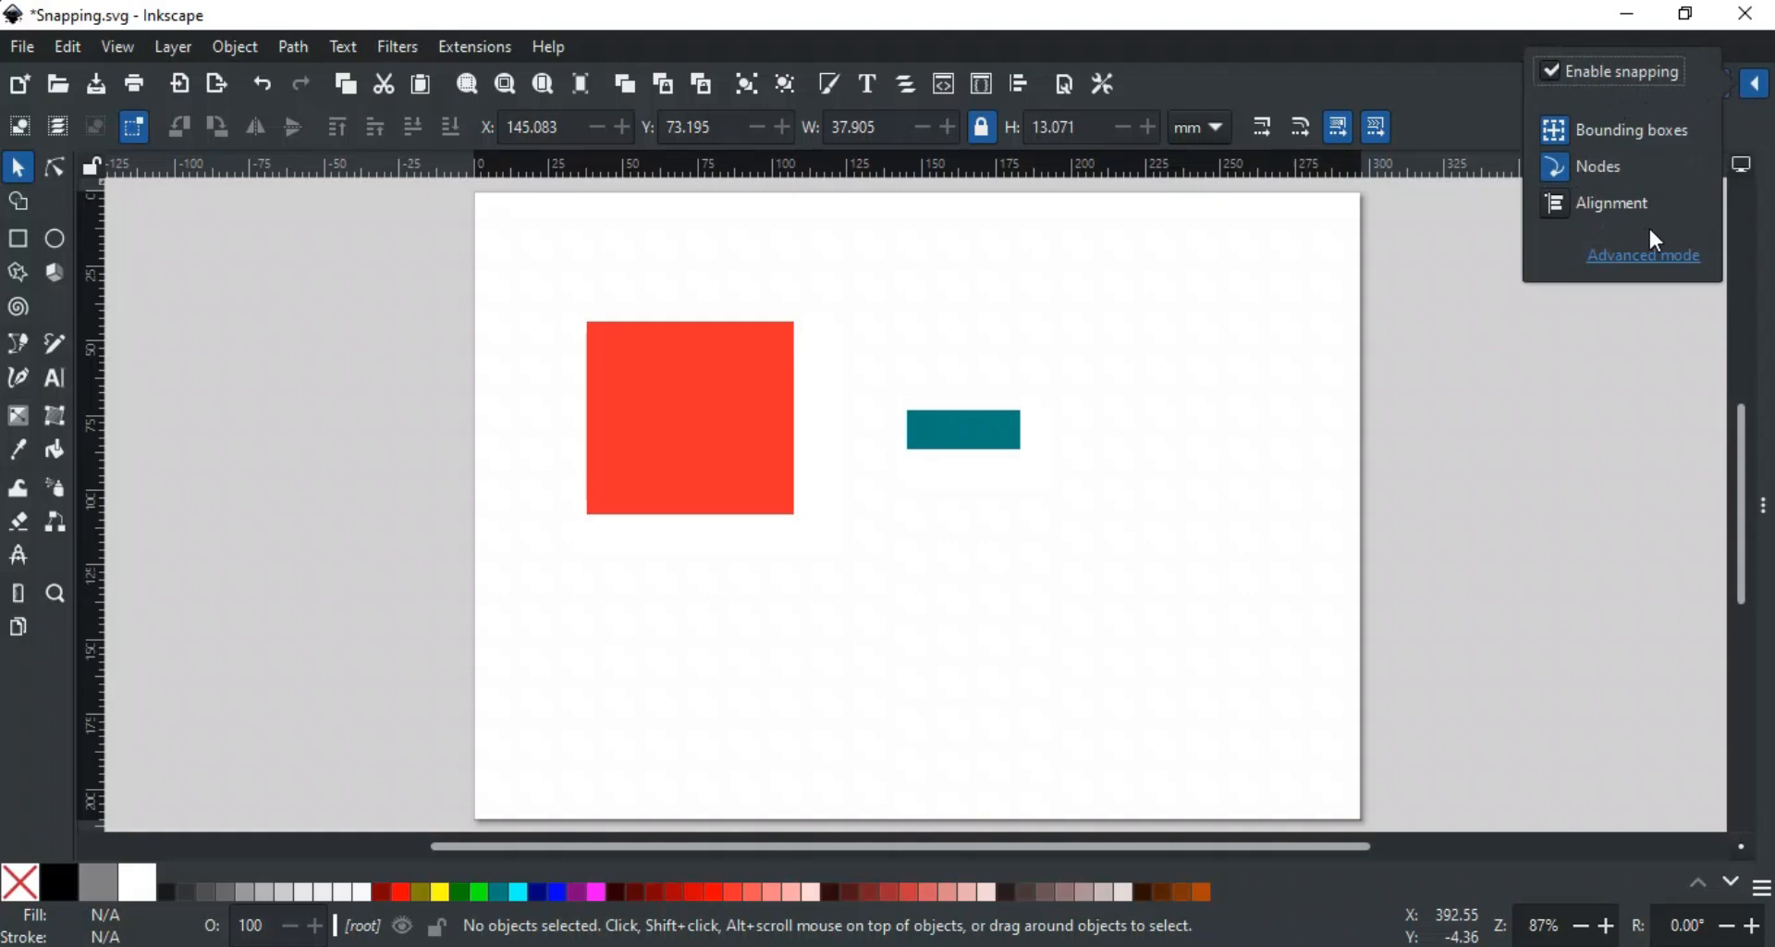
pyautogui.click(1653, 253)
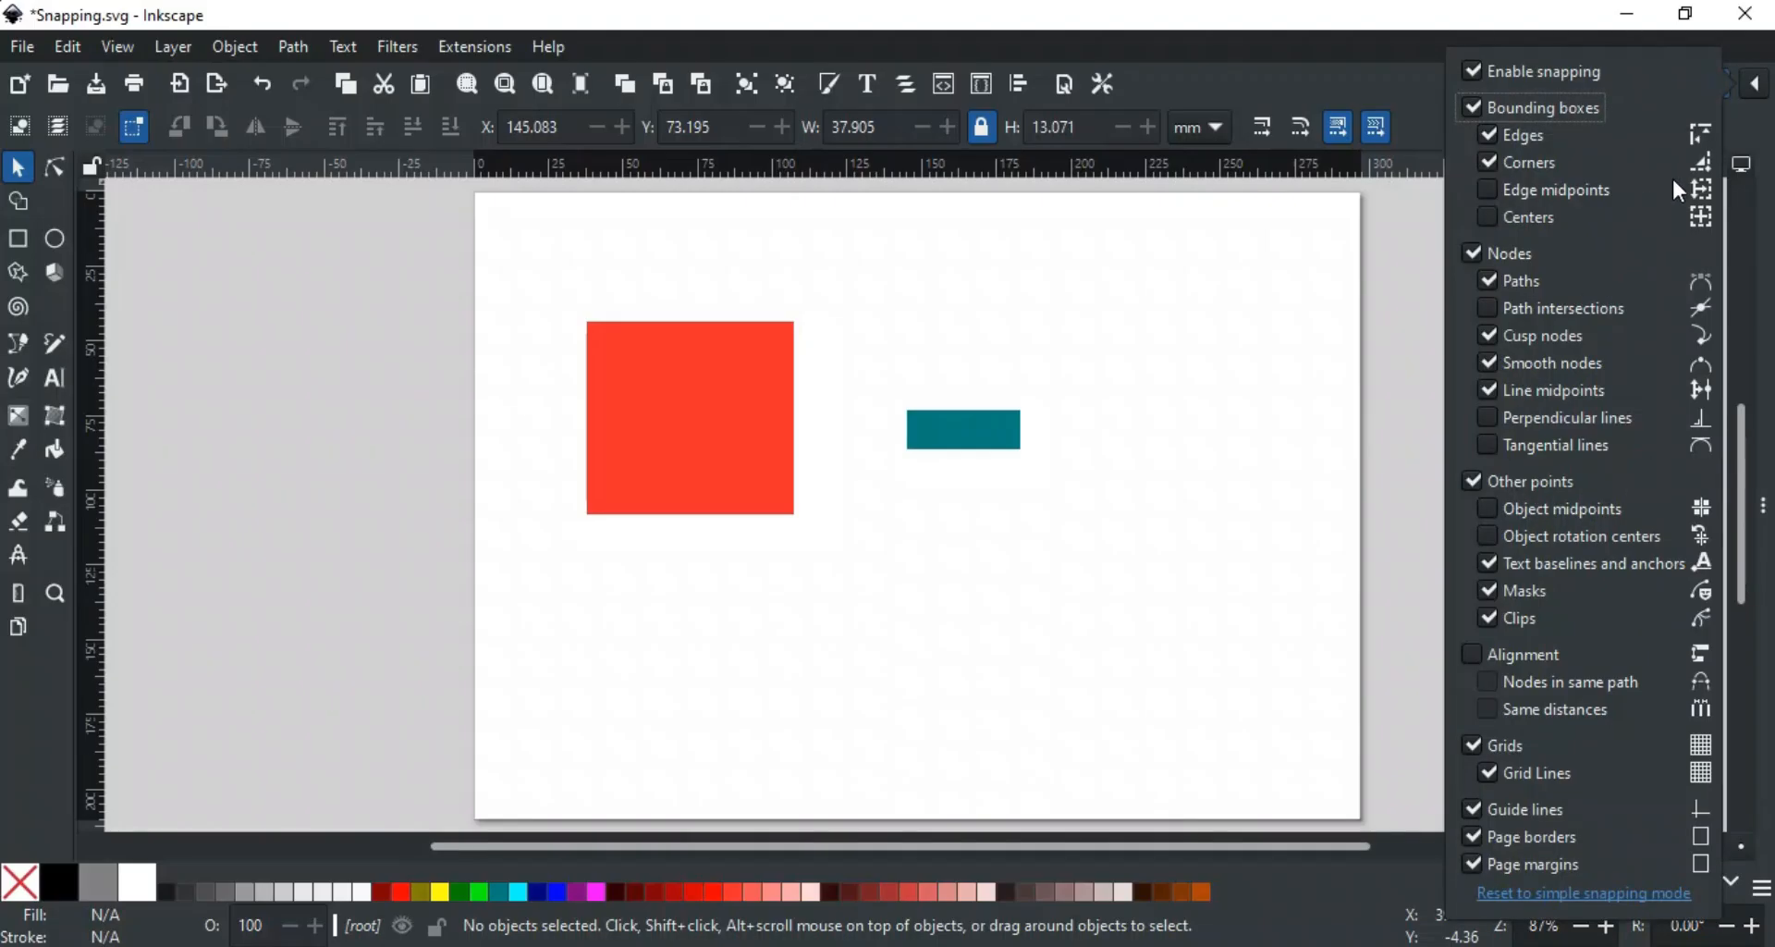
pyautogui.click(1424, 233)
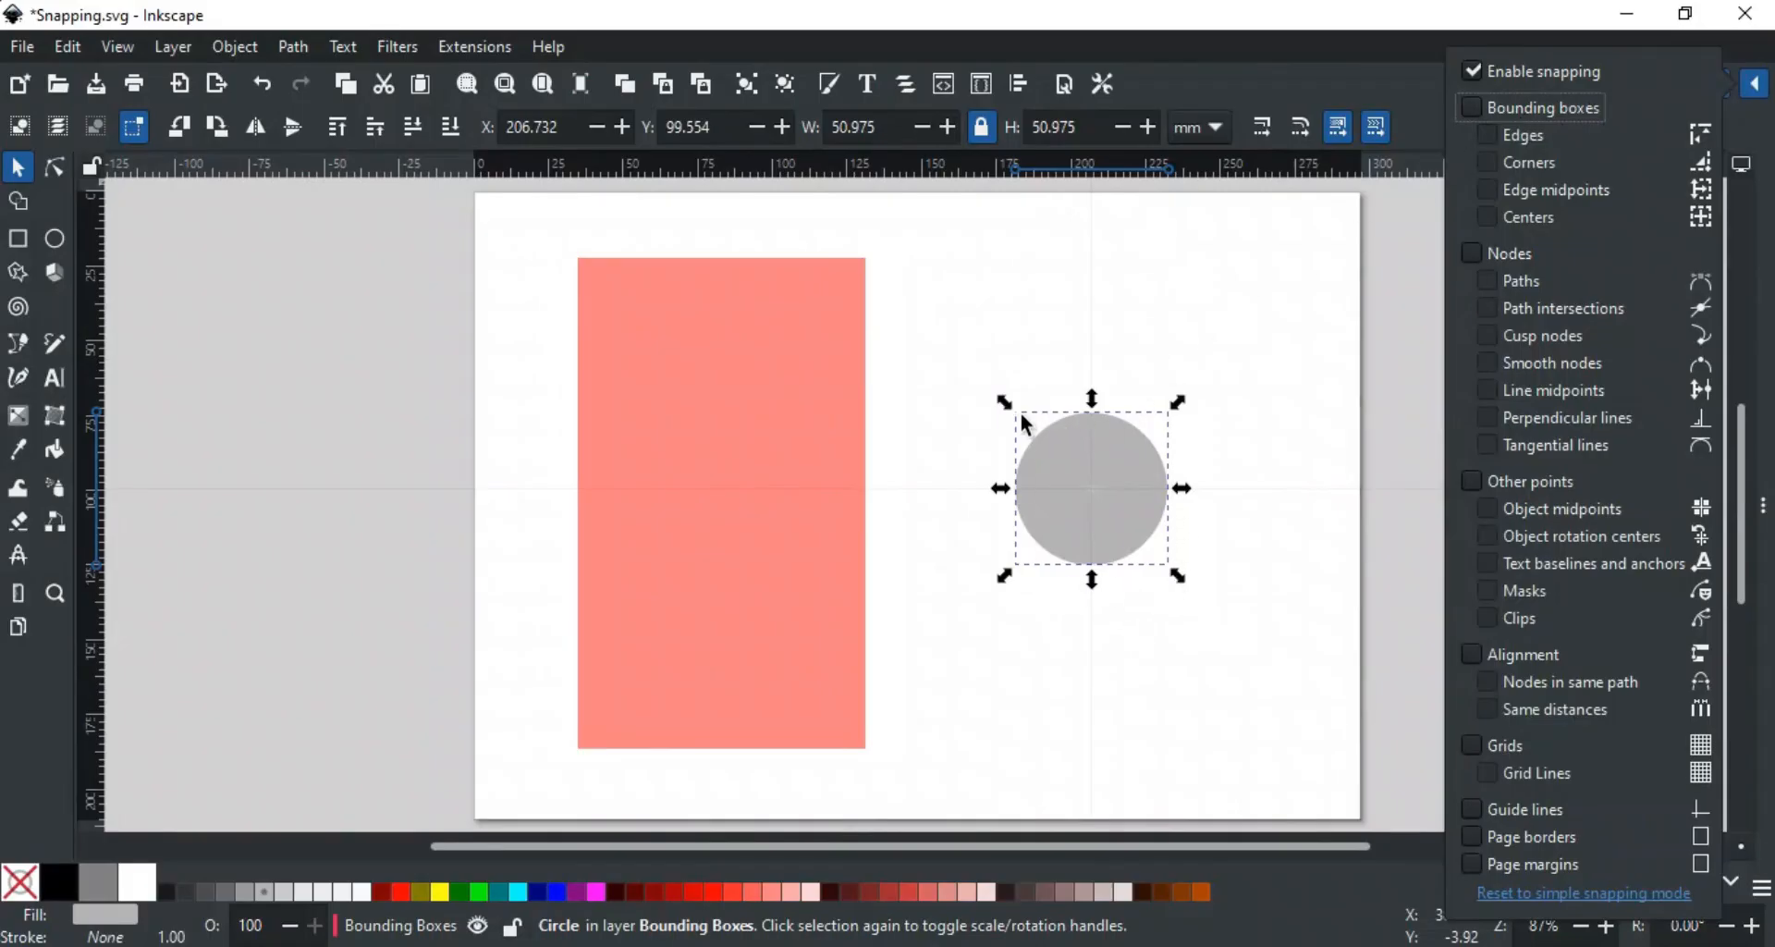
# Enable bounding box corner snapping and test it by moving the grey circle onto the pink rectangle's upper-right corner and away again.
pyautogui.click(1468, 105)
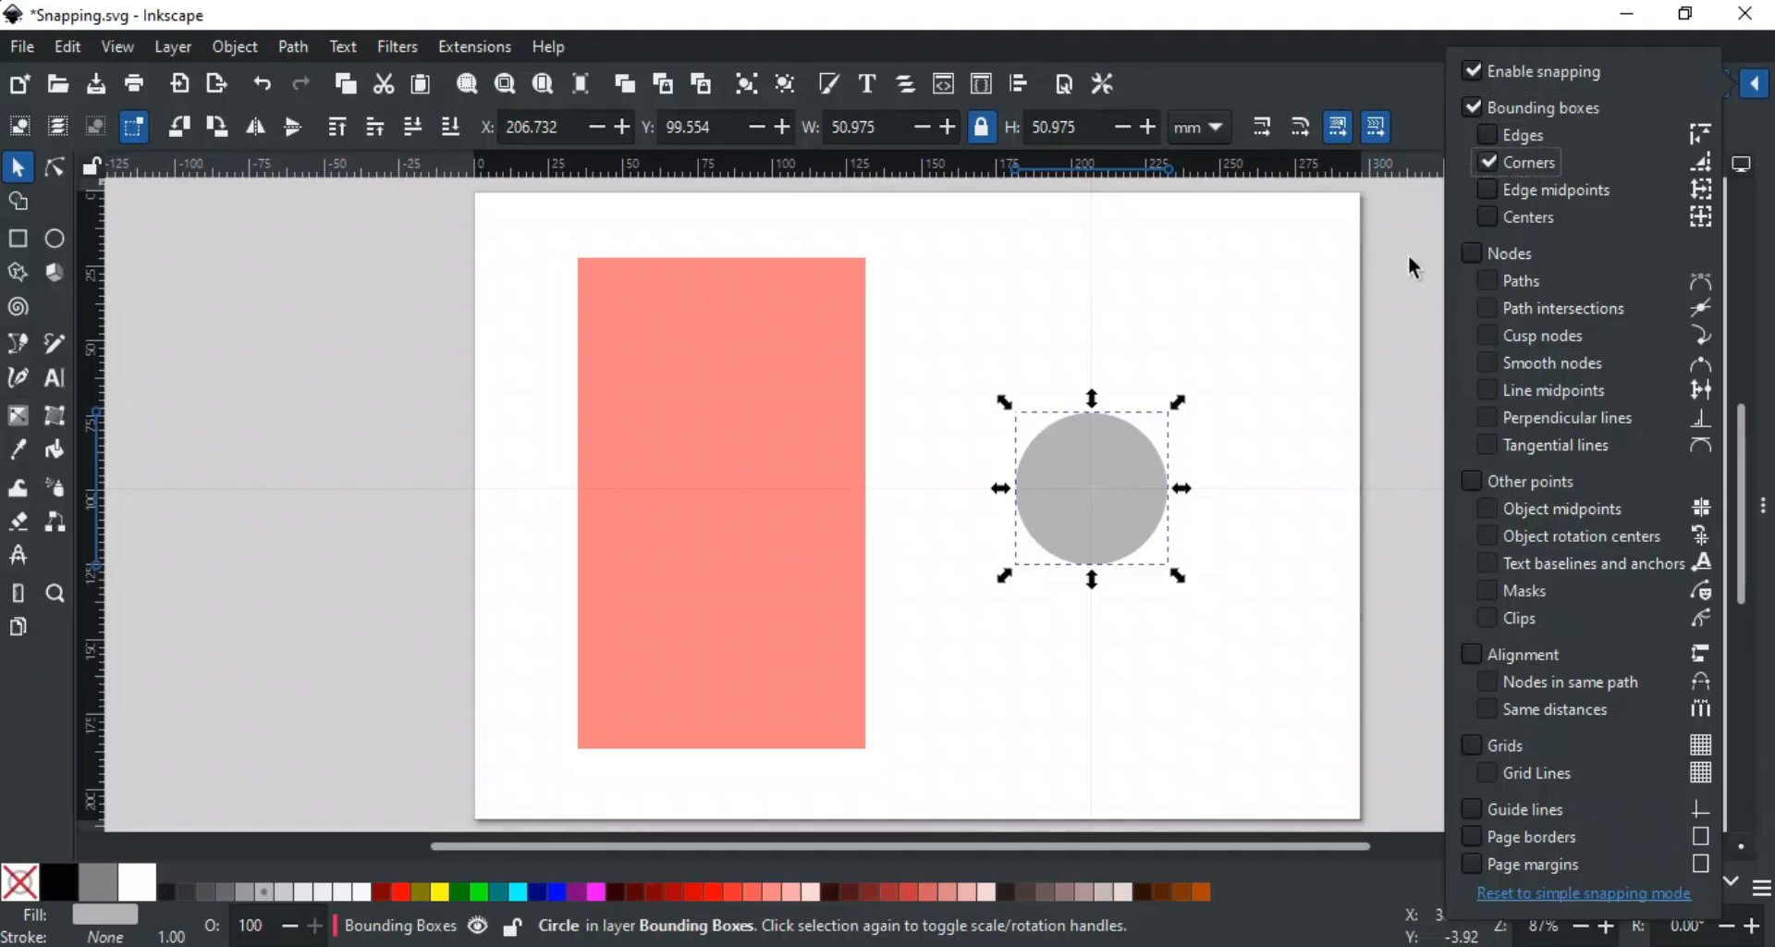
pyautogui.click(1254, 385)
pyautogui.moveTo(1117, 543); pyautogui.dragTo(951, 377)
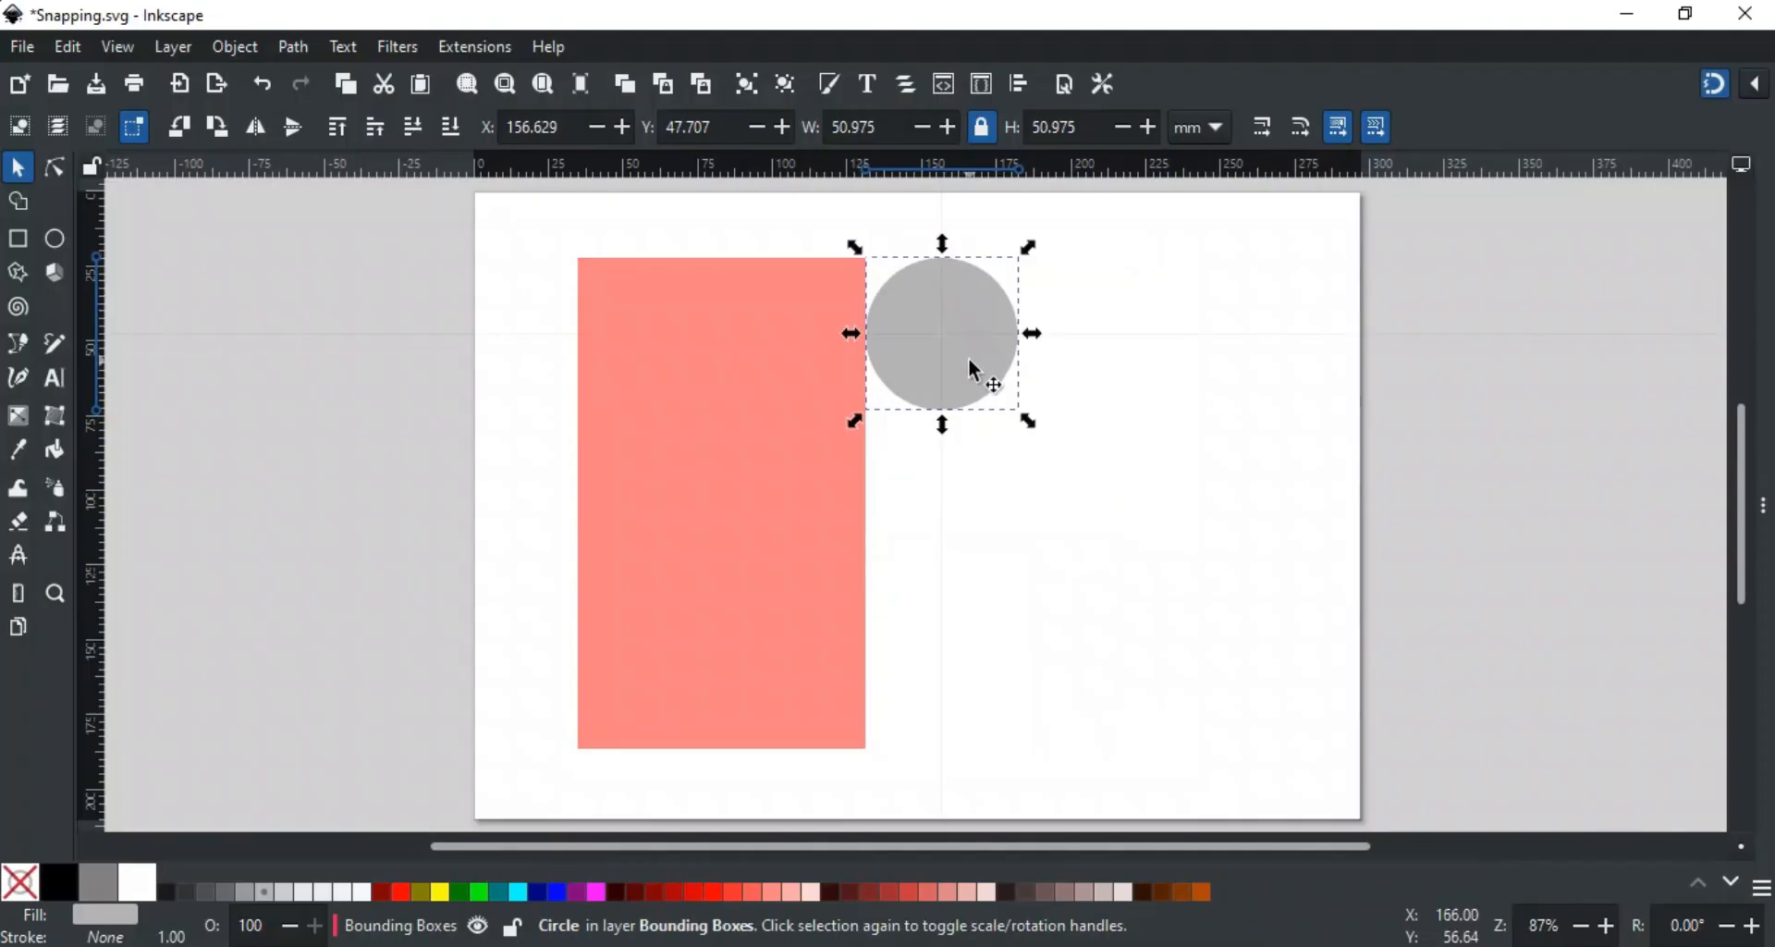
pyautogui.moveTo(973, 370); pyautogui.dragTo(974, 364)
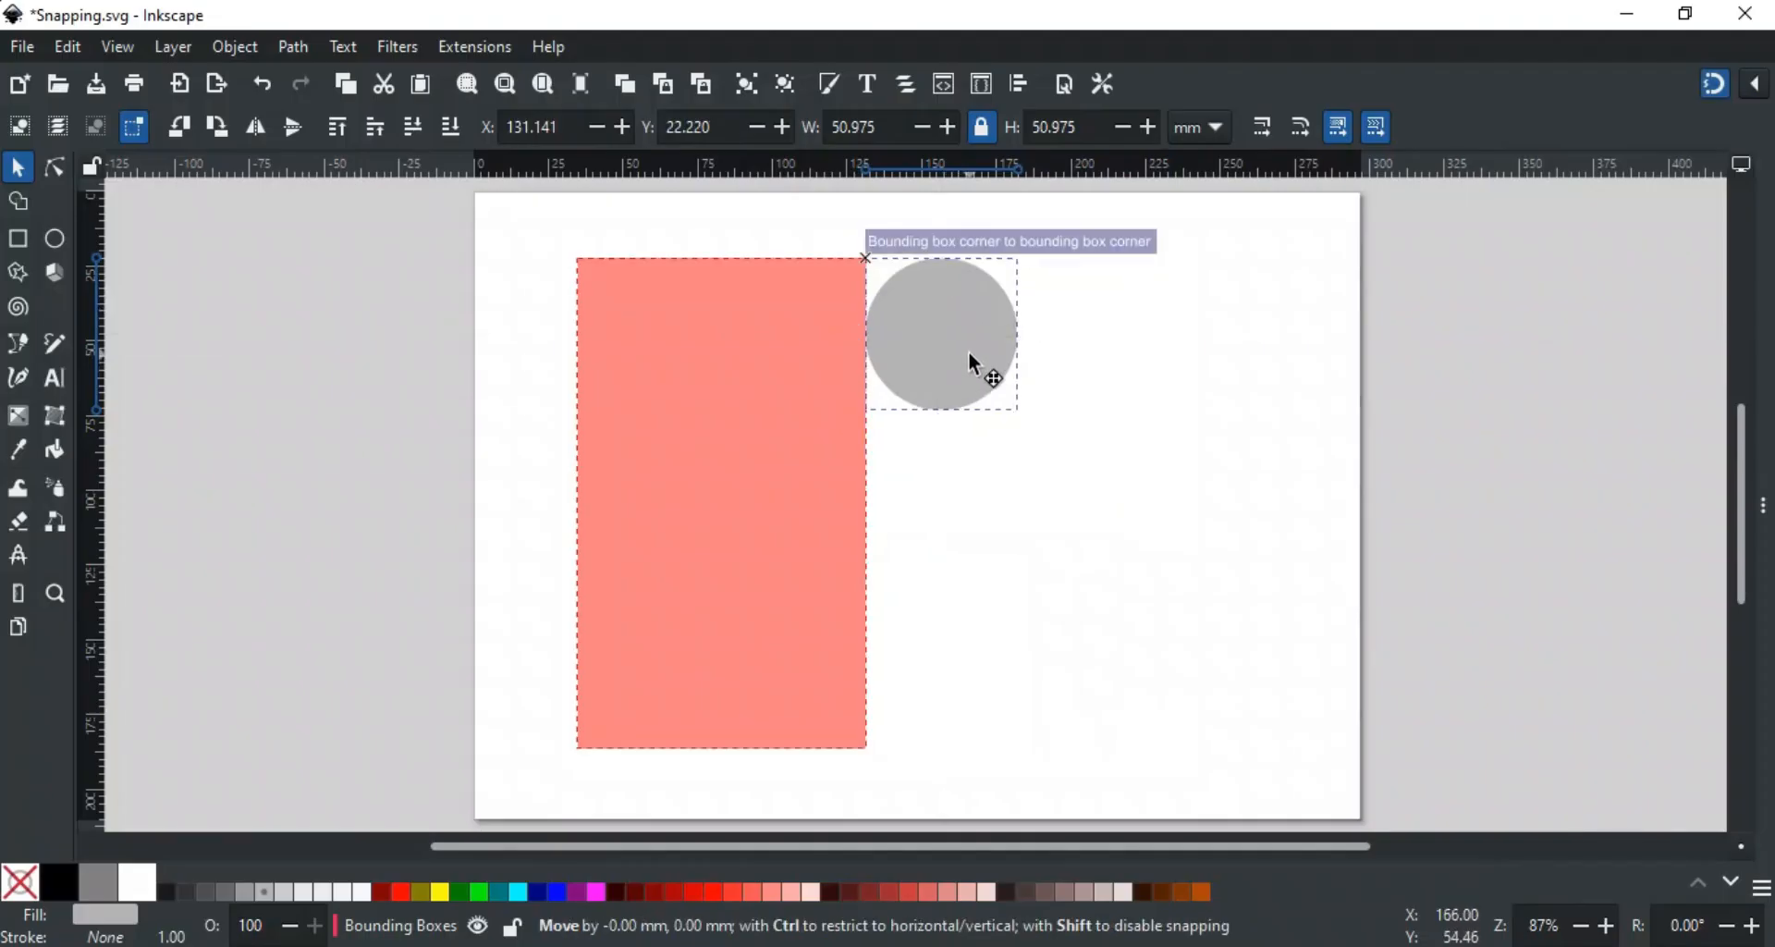
pyautogui.moveTo(970, 365); pyautogui.dragTo(970, 362)
pyautogui.moveTo(971, 367); pyautogui.dragTo(972, 369)
pyautogui.moveTo(970, 363); pyautogui.dragTo(1132, 504)
# Limit bounding box snapping to edges only and move the grey circle to about X 223, Y 93 mm.
pyautogui.click(1754, 91)
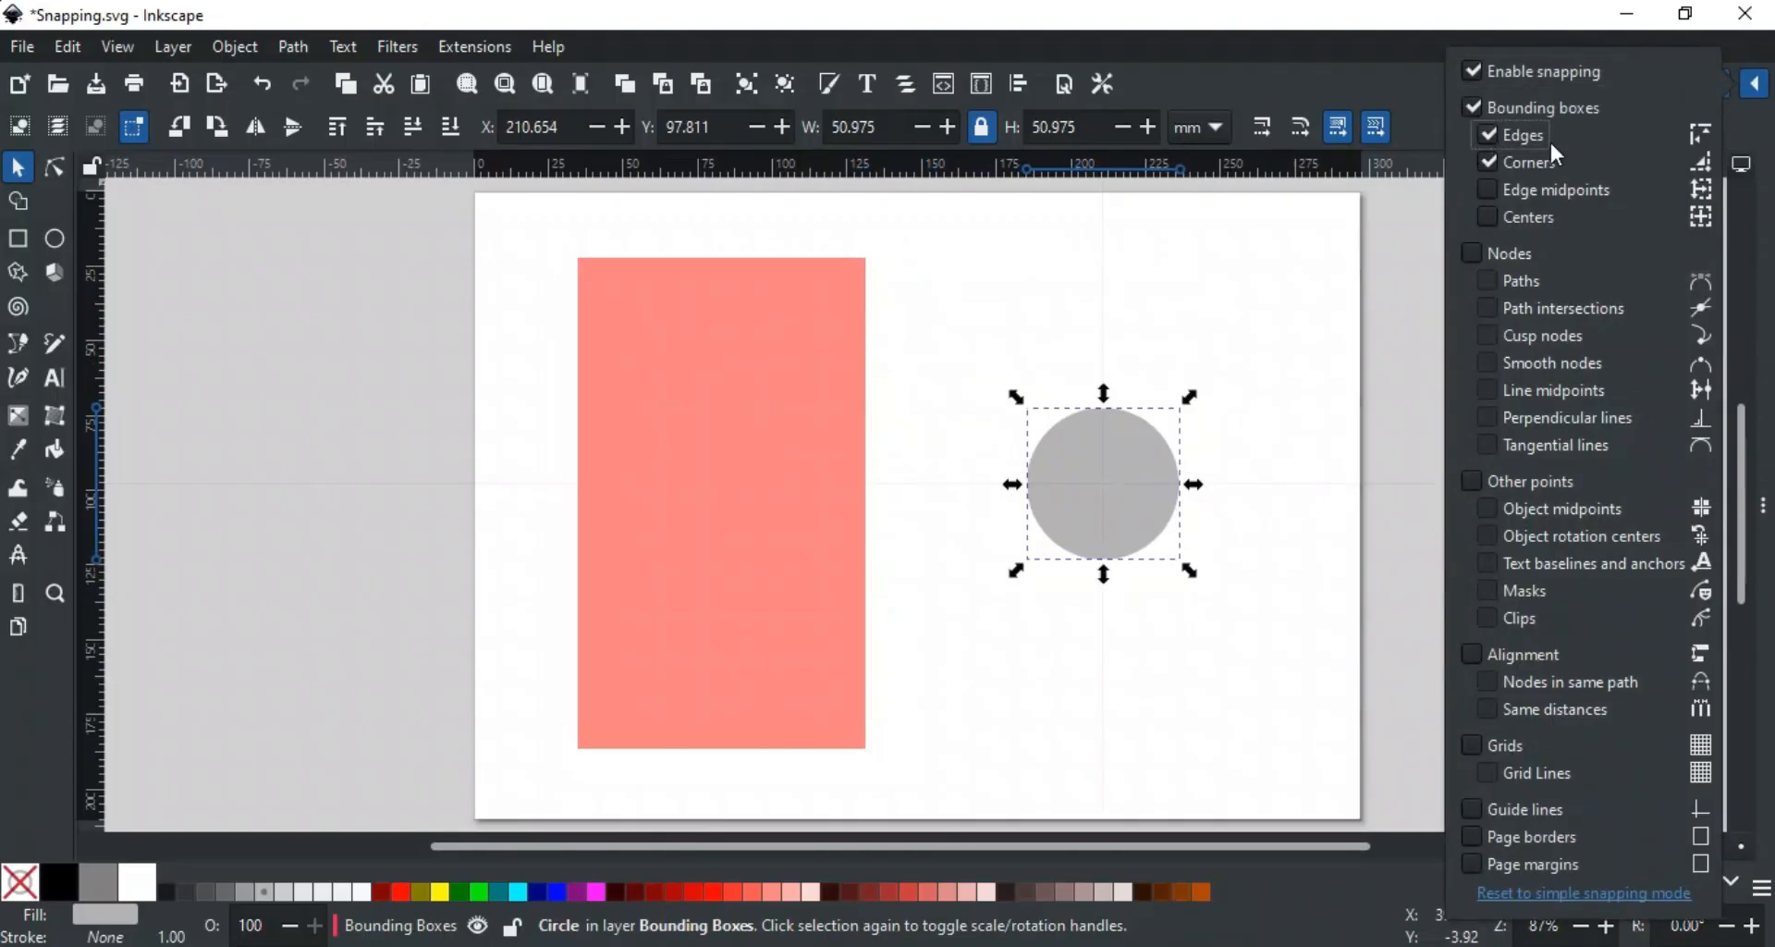
pyautogui.click(1492, 161)
pyautogui.click(1296, 315)
pyautogui.moveTo(1143, 518); pyautogui.dragTo(1175, 491)
# Enable bounding box corner snapping alongside edges and move the grey circle to about X 209, Y 91 mm.
pyautogui.click(1755, 85)
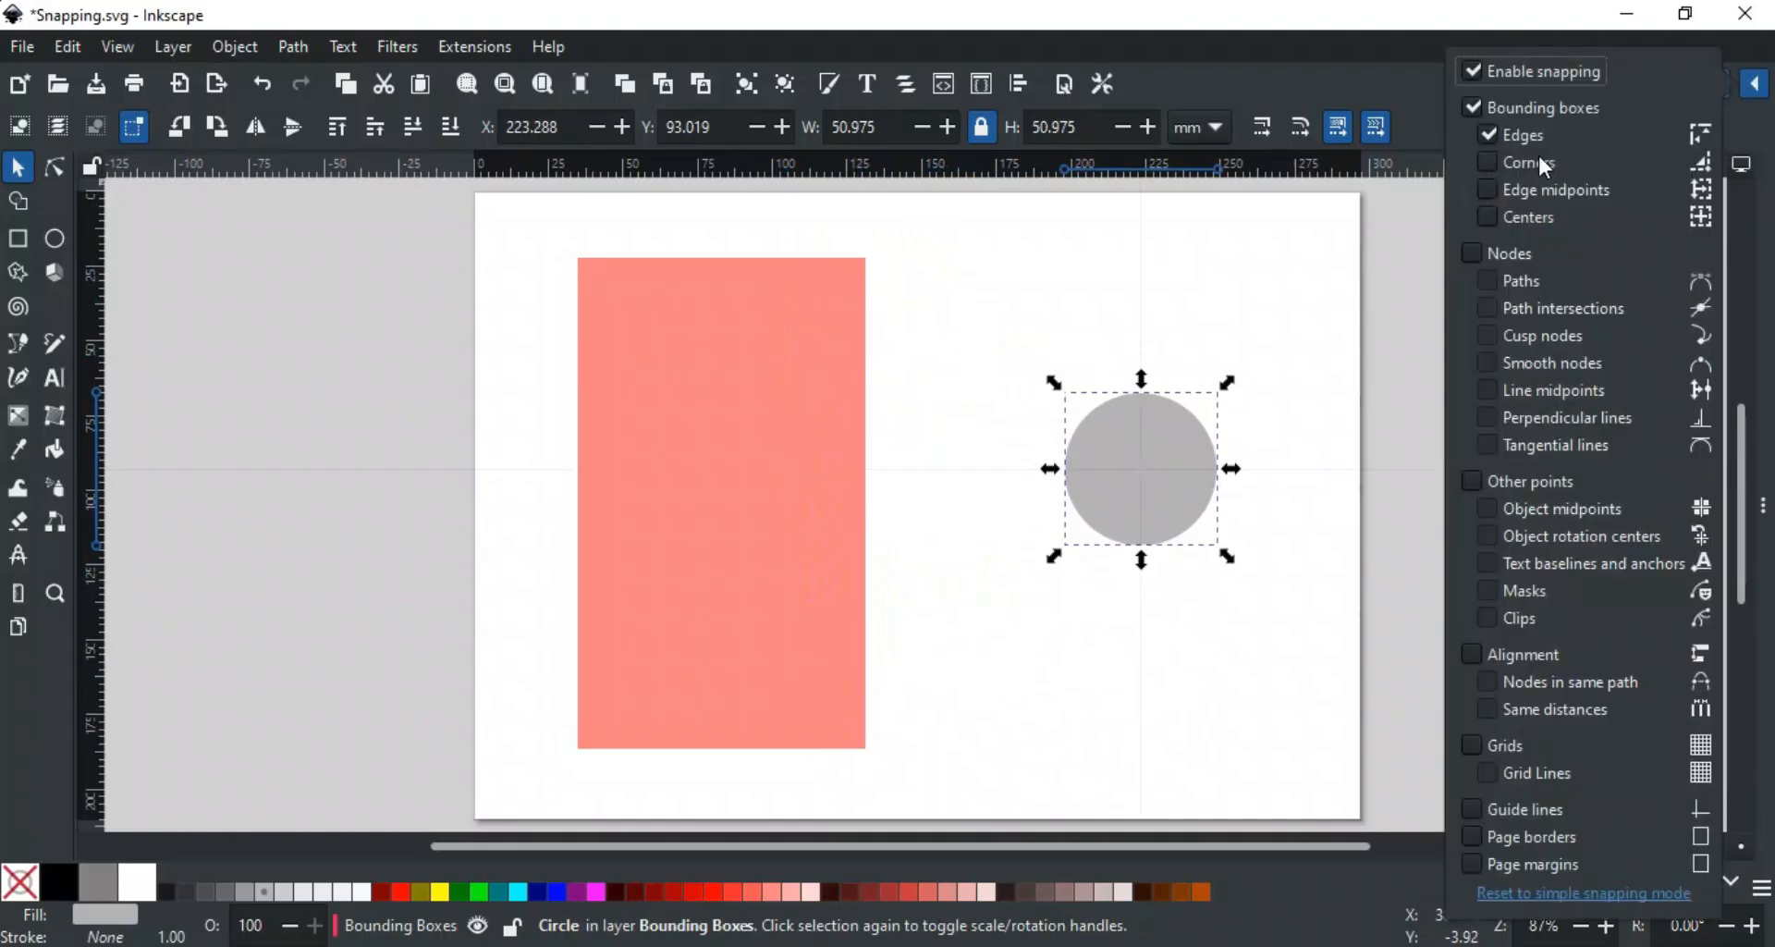
pyautogui.click(1499, 163)
pyautogui.click(1333, 356)
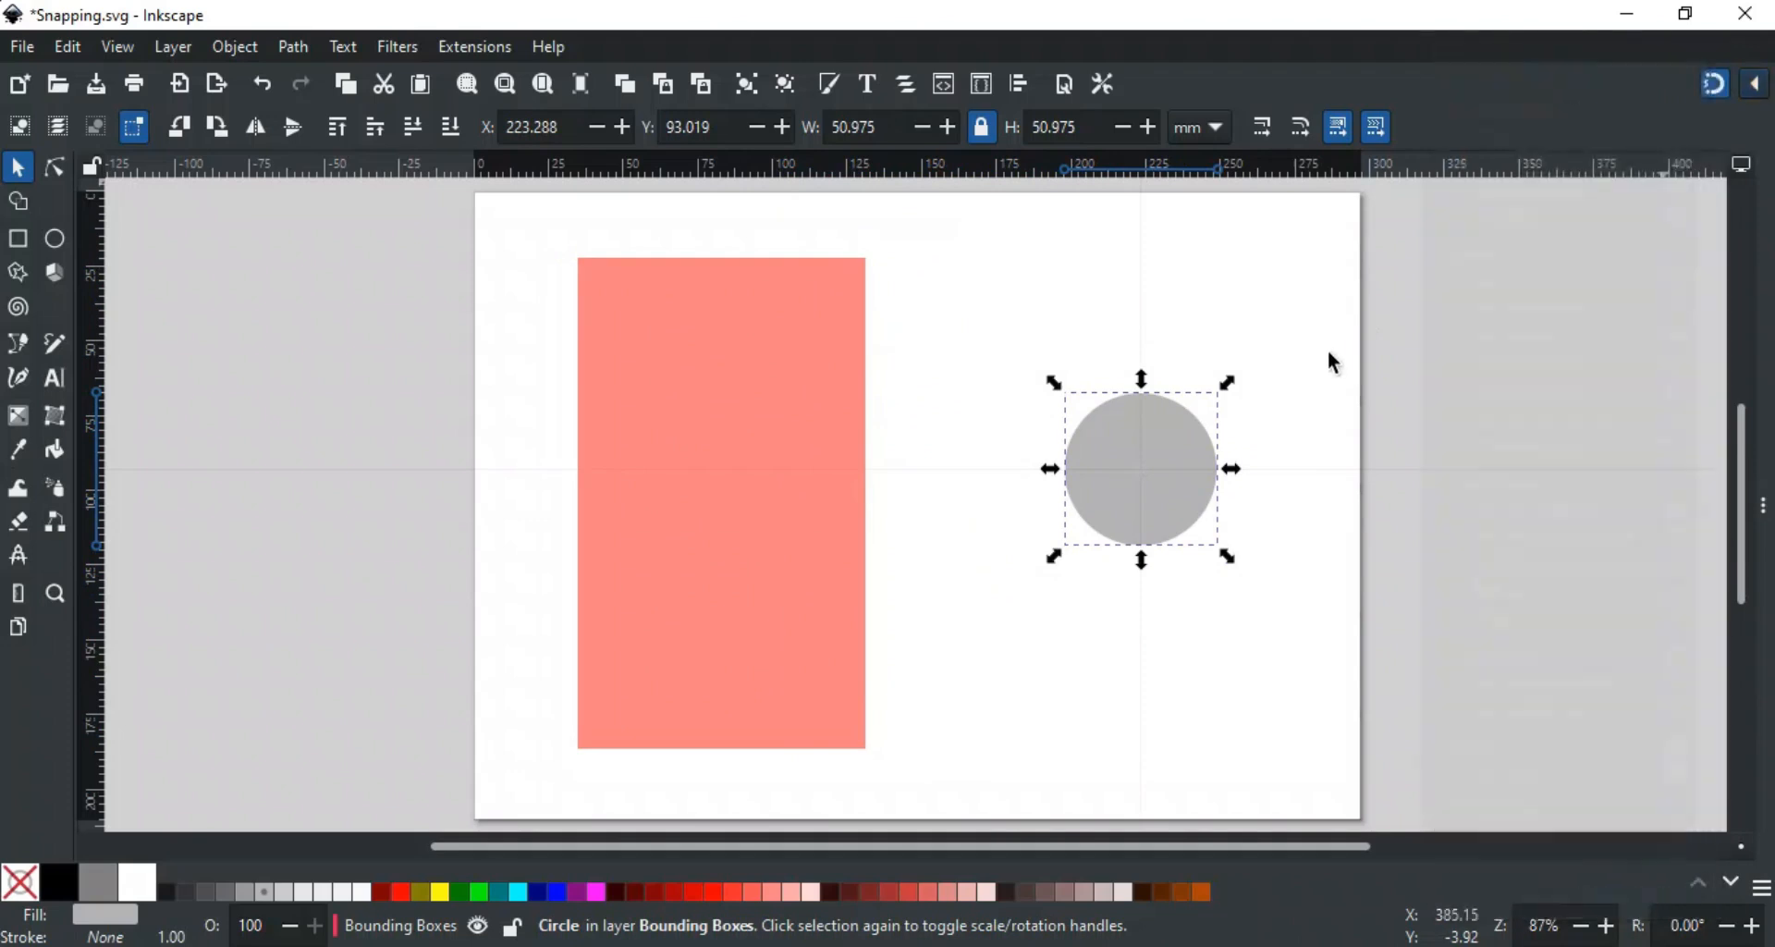
pyautogui.moveTo(1189, 464); pyautogui.dragTo(1136, 447)
# Snap bounding boxes by edge midpoints instead of edges and move the grey circle to about X 201, Y 95 mm.
pyautogui.click(1755, 86)
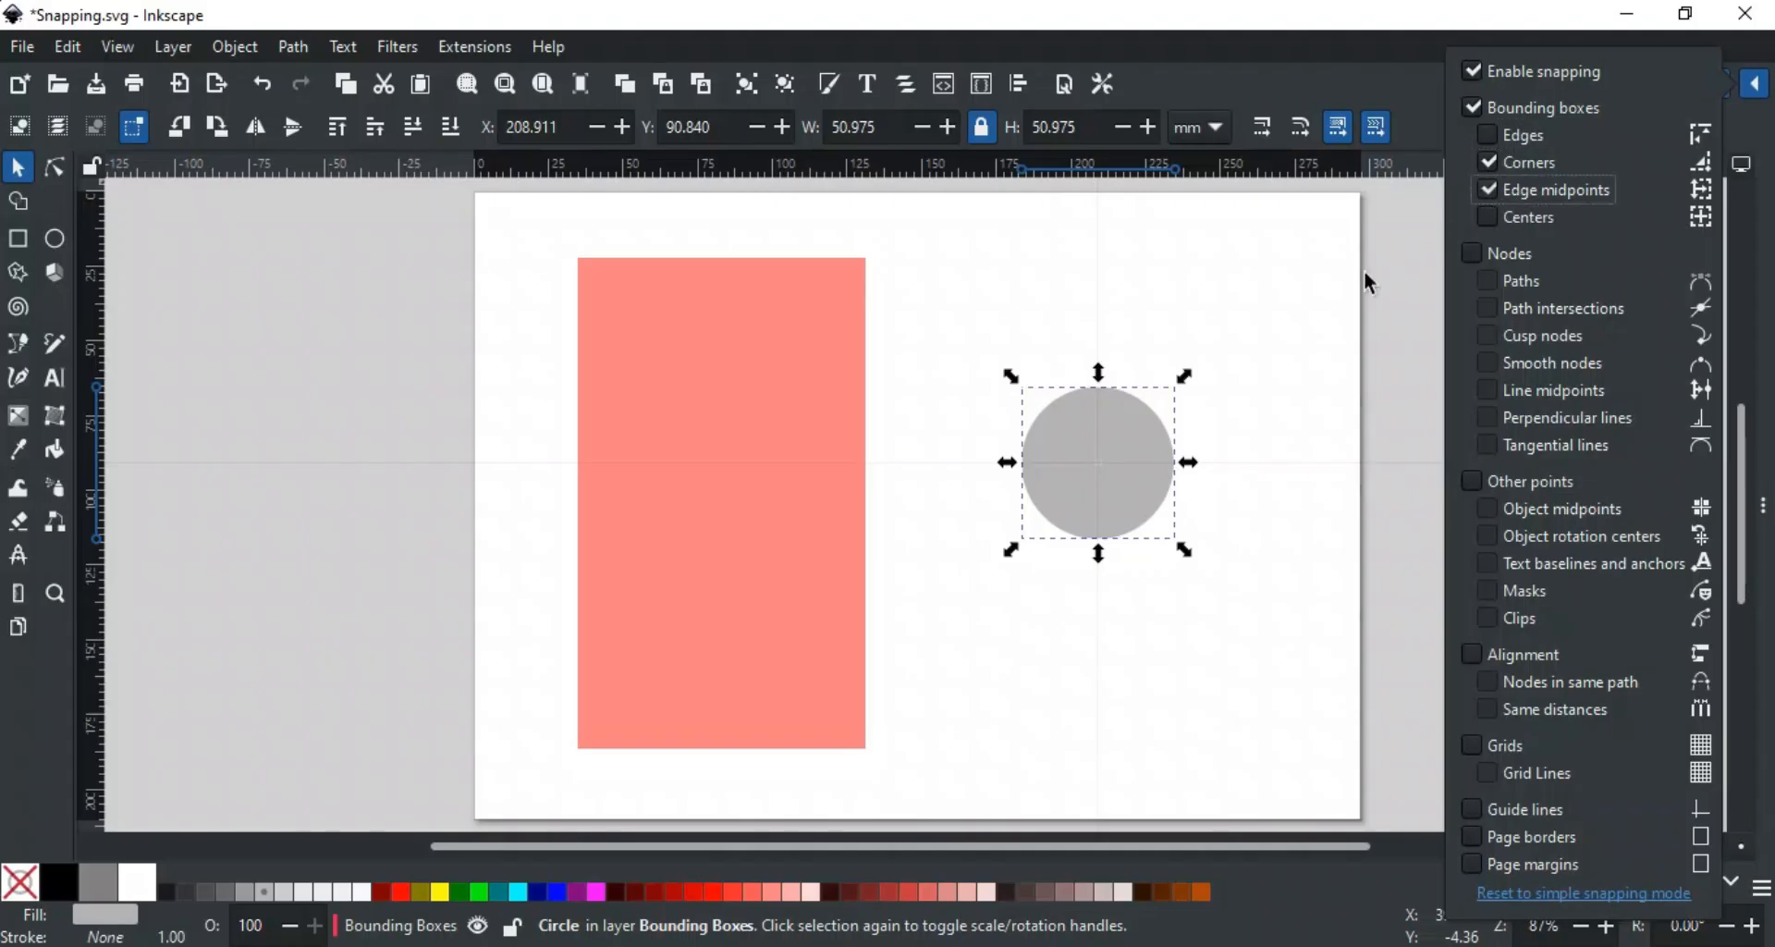
pyautogui.click(1286, 338)
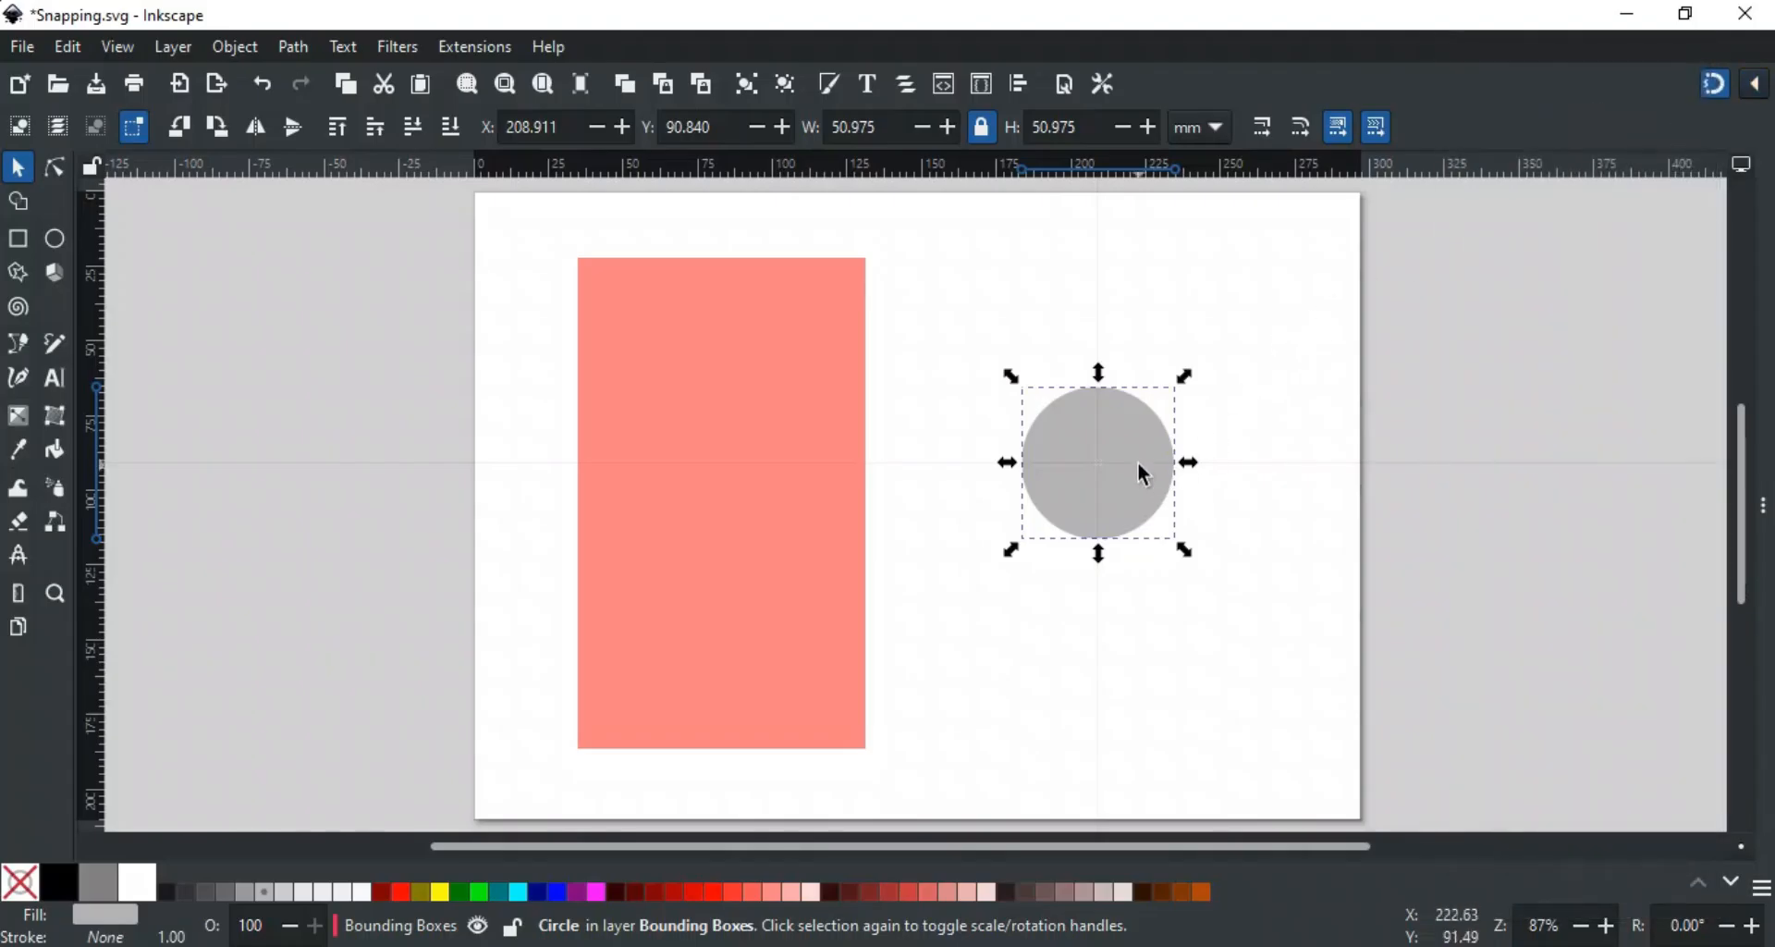
pyautogui.moveTo(1108, 472); pyautogui.dragTo(1076, 498)
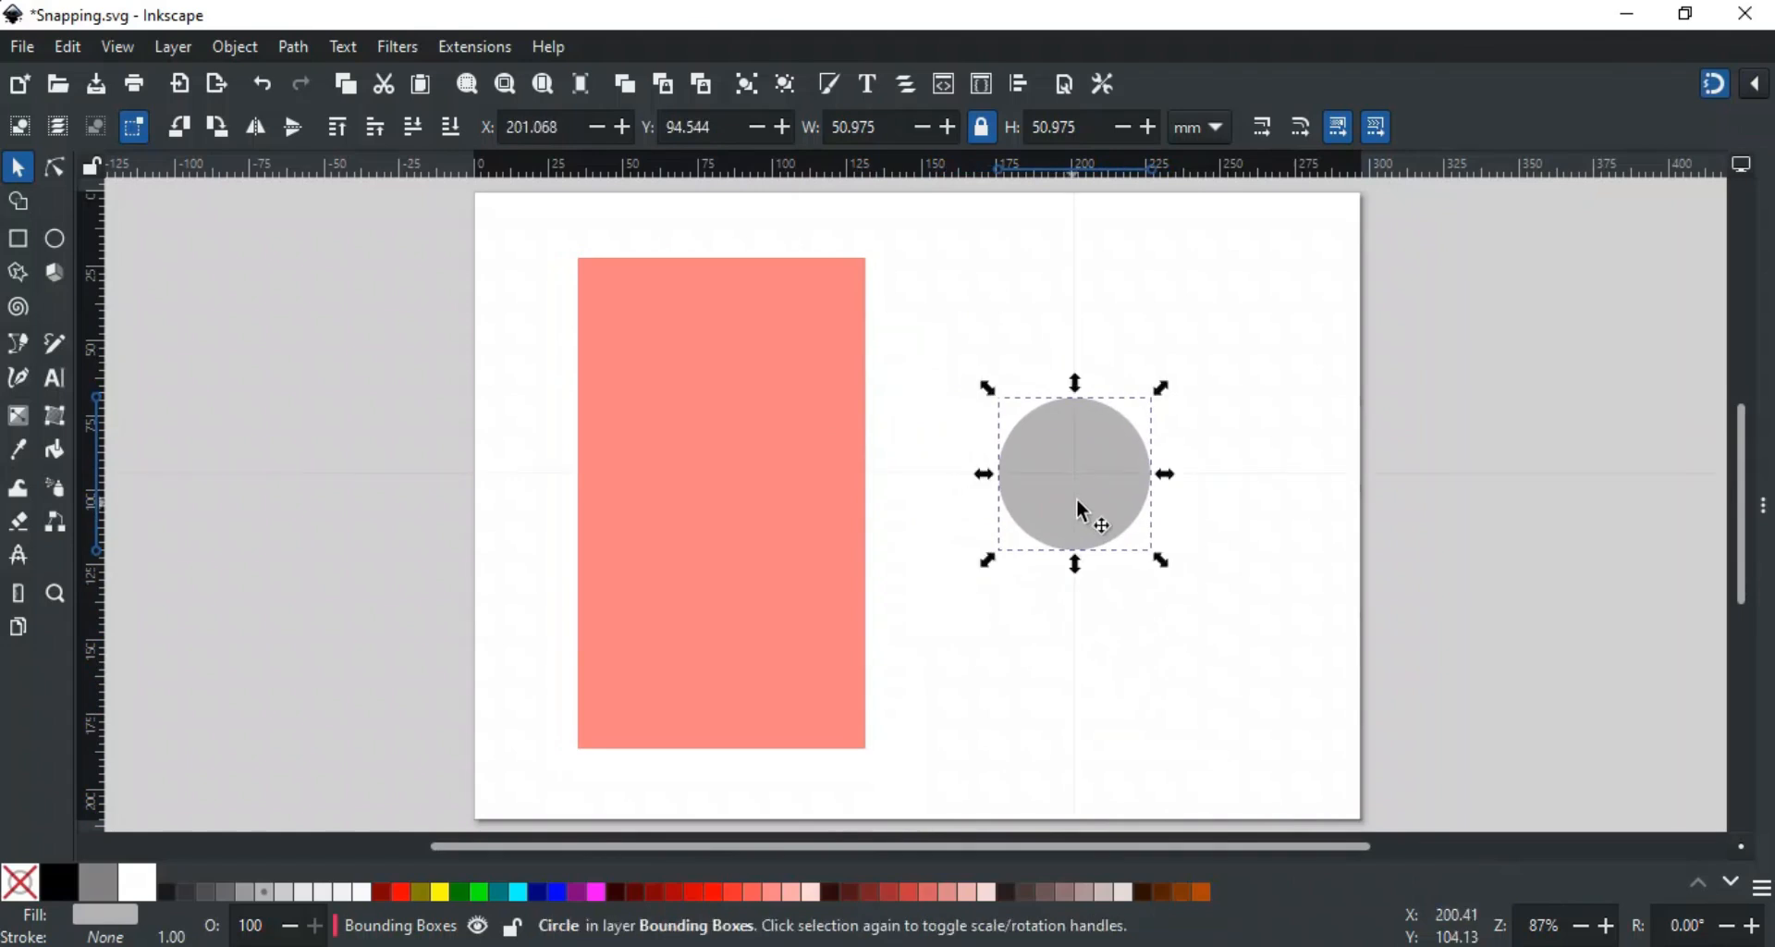
# Replace edge midpoint snapping with bounding box centers and move the grey circle onto the pink rectangle.
pyautogui.click(1757, 85)
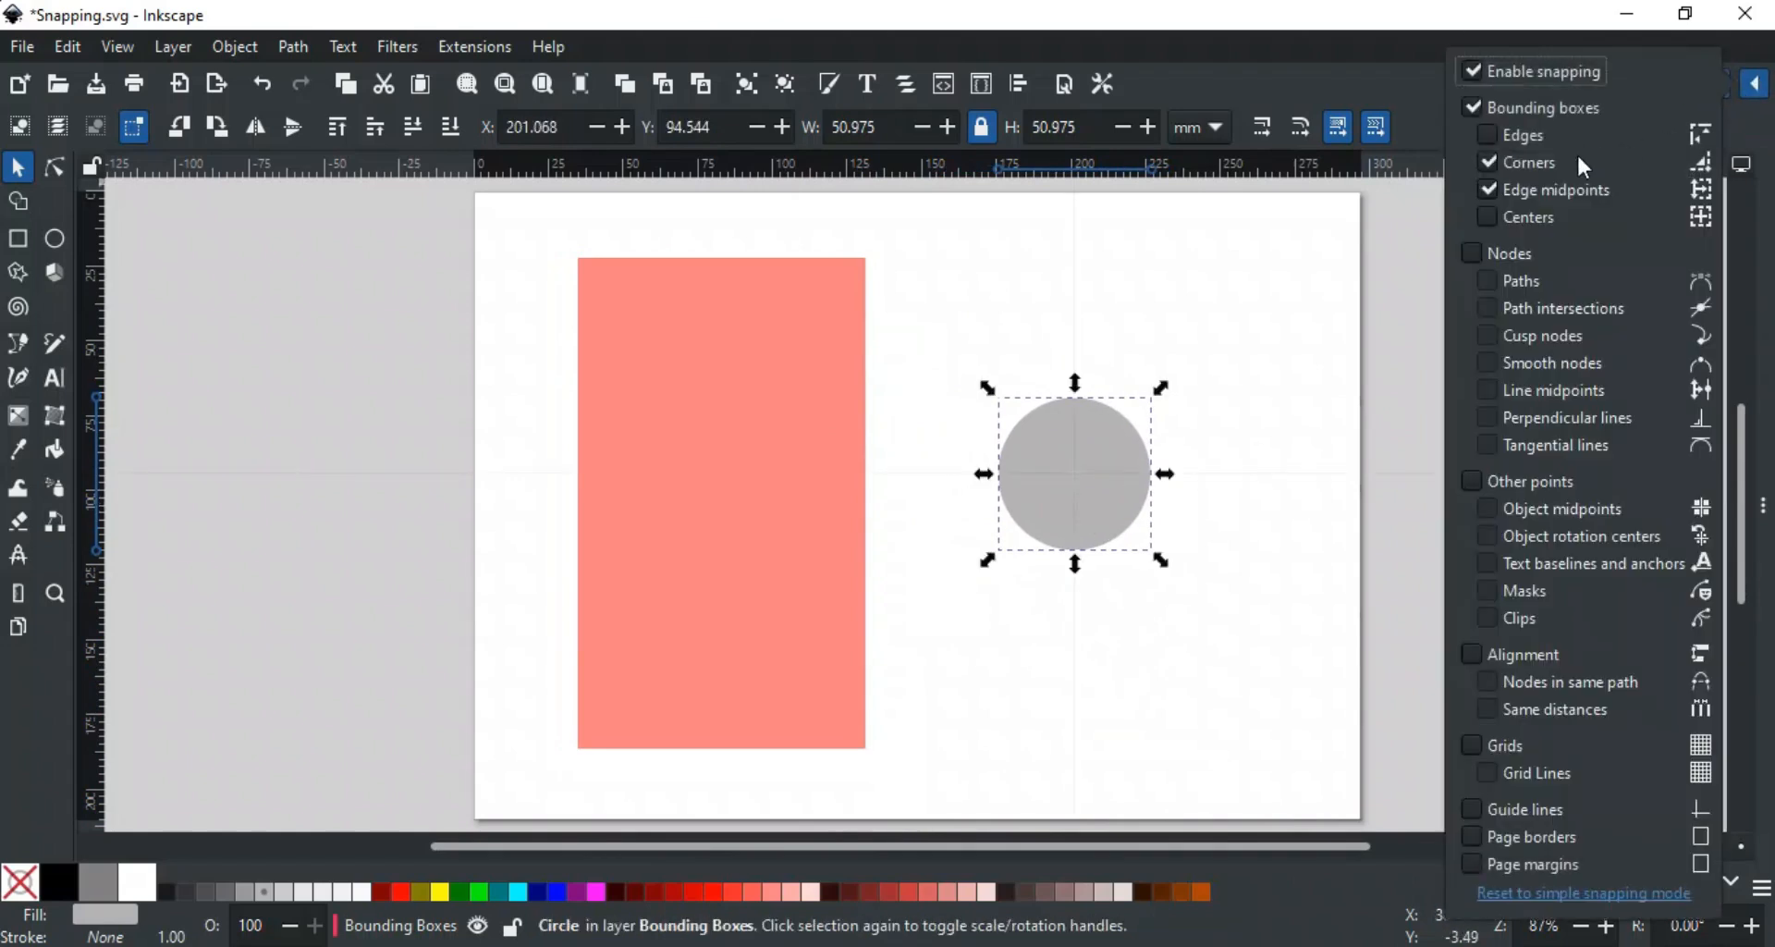
pyautogui.click(1490, 191)
pyautogui.click(1489, 220)
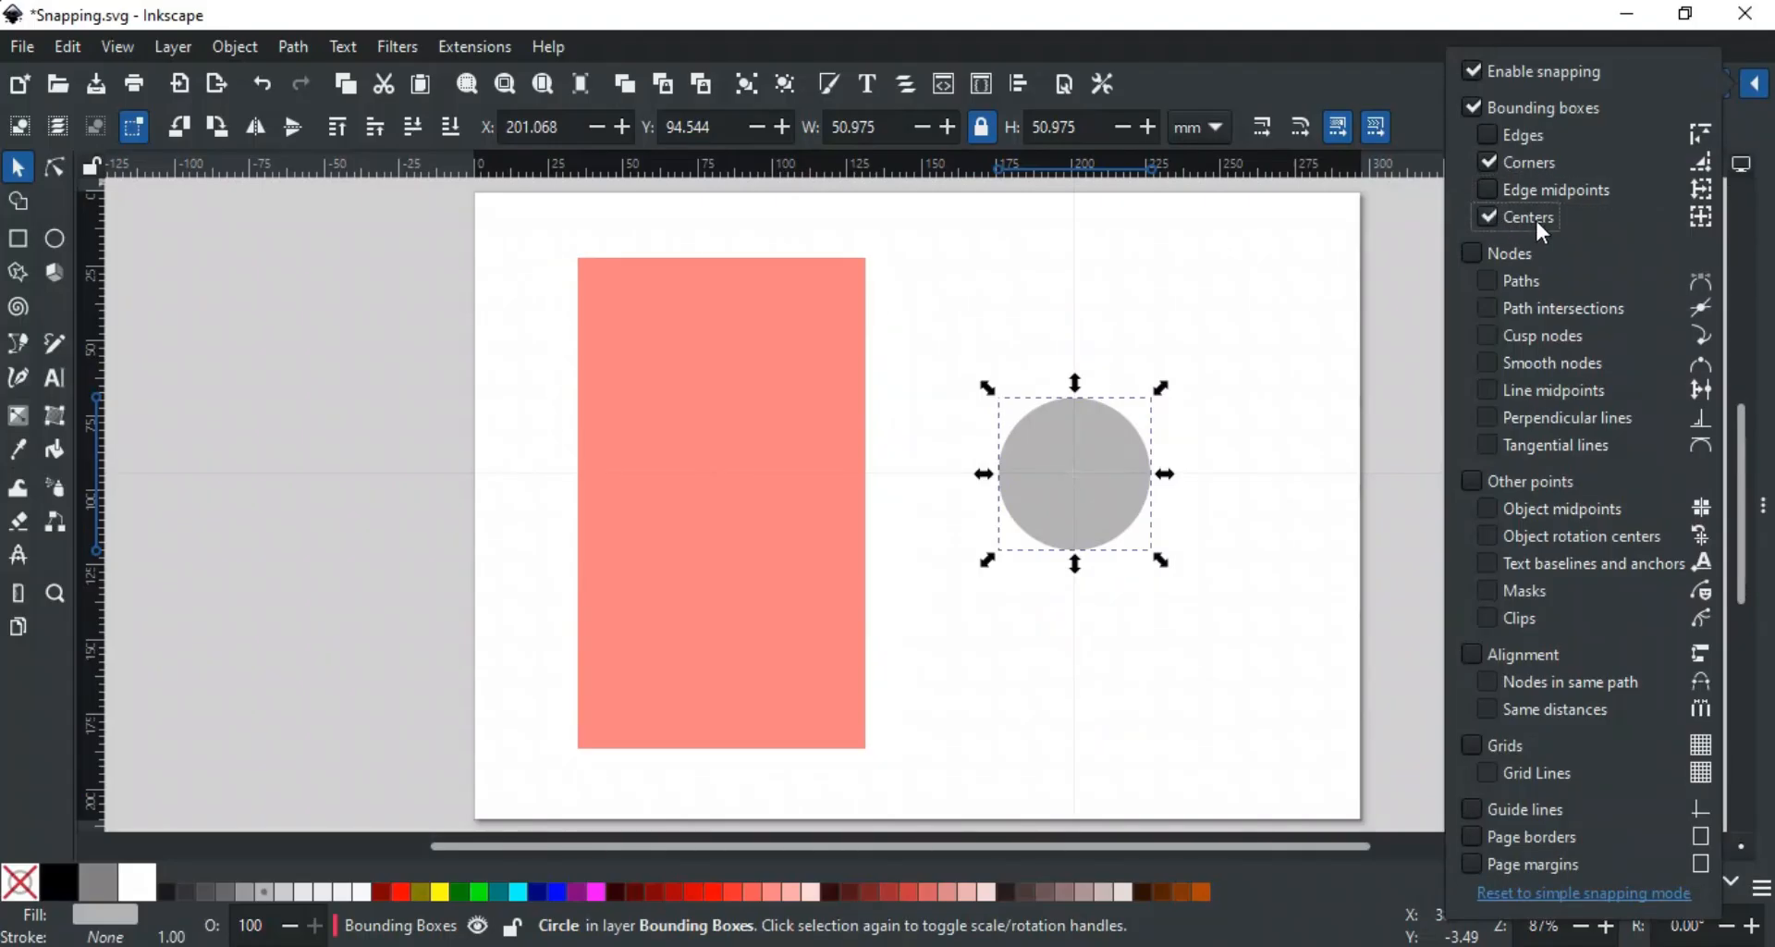
pyautogui.click(1268, 368)
pyautogui.moveTo(1105, 519); pyautogui.dragTo(797, 591)
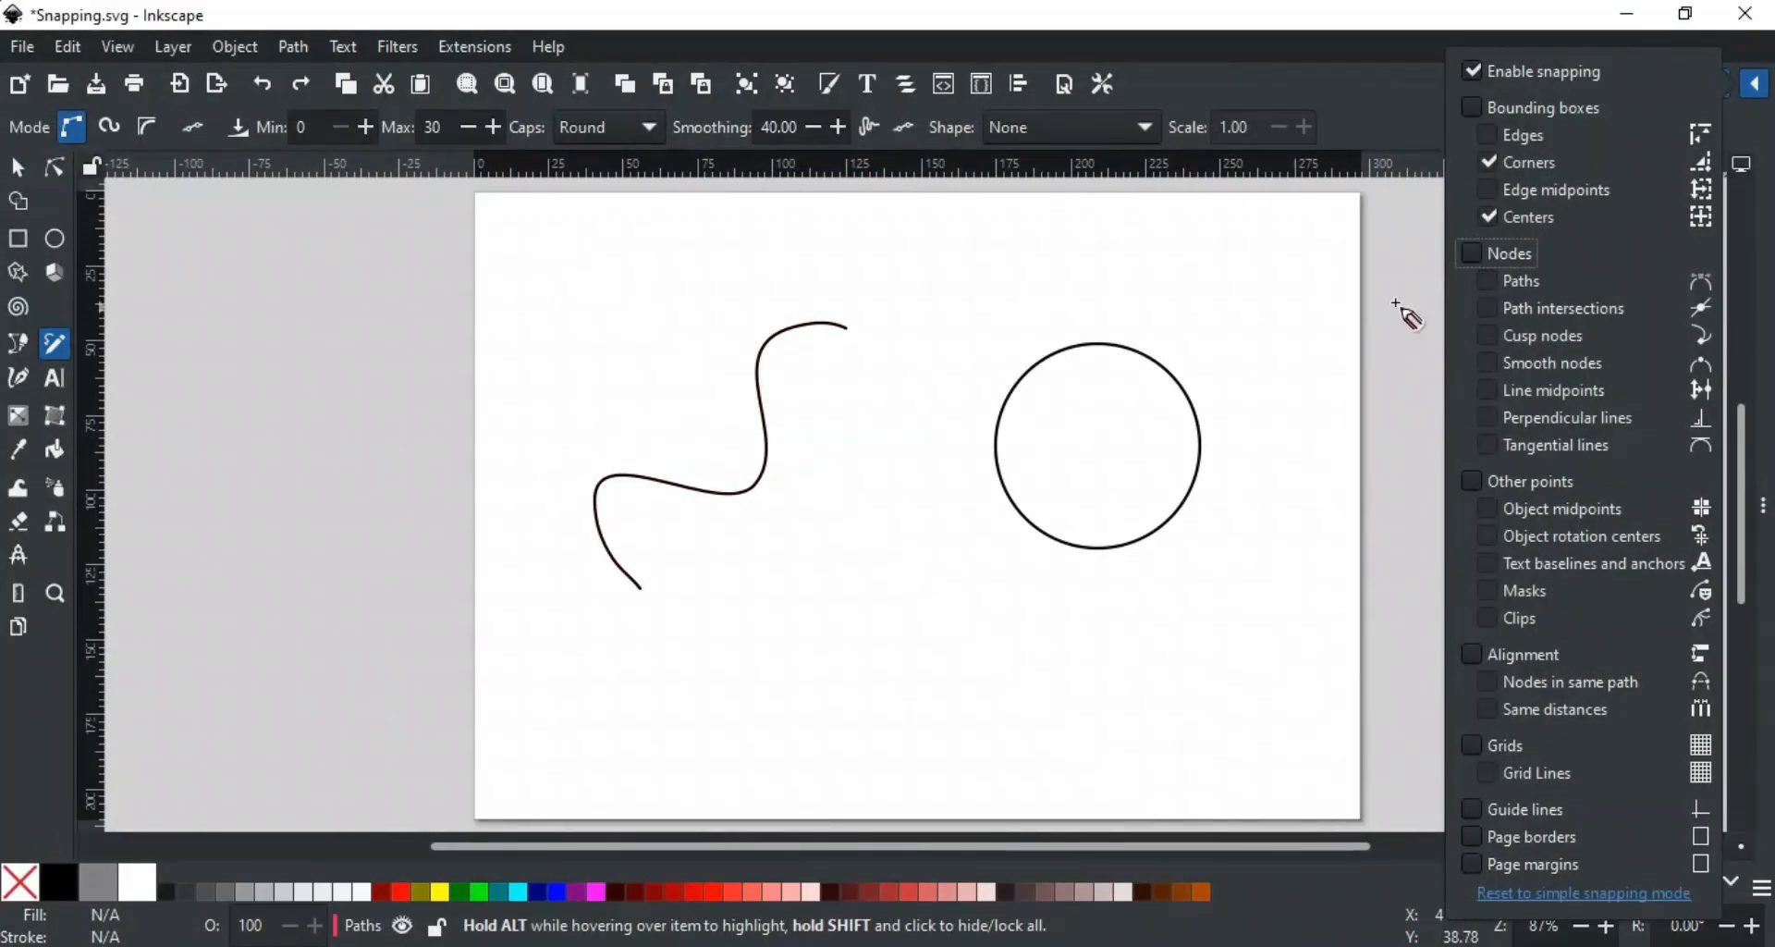
# Enable node snapping to paths and draw a straight pencil line from below the wavy curve to a point snapped on it.
pyautogui.click(1519, 259)
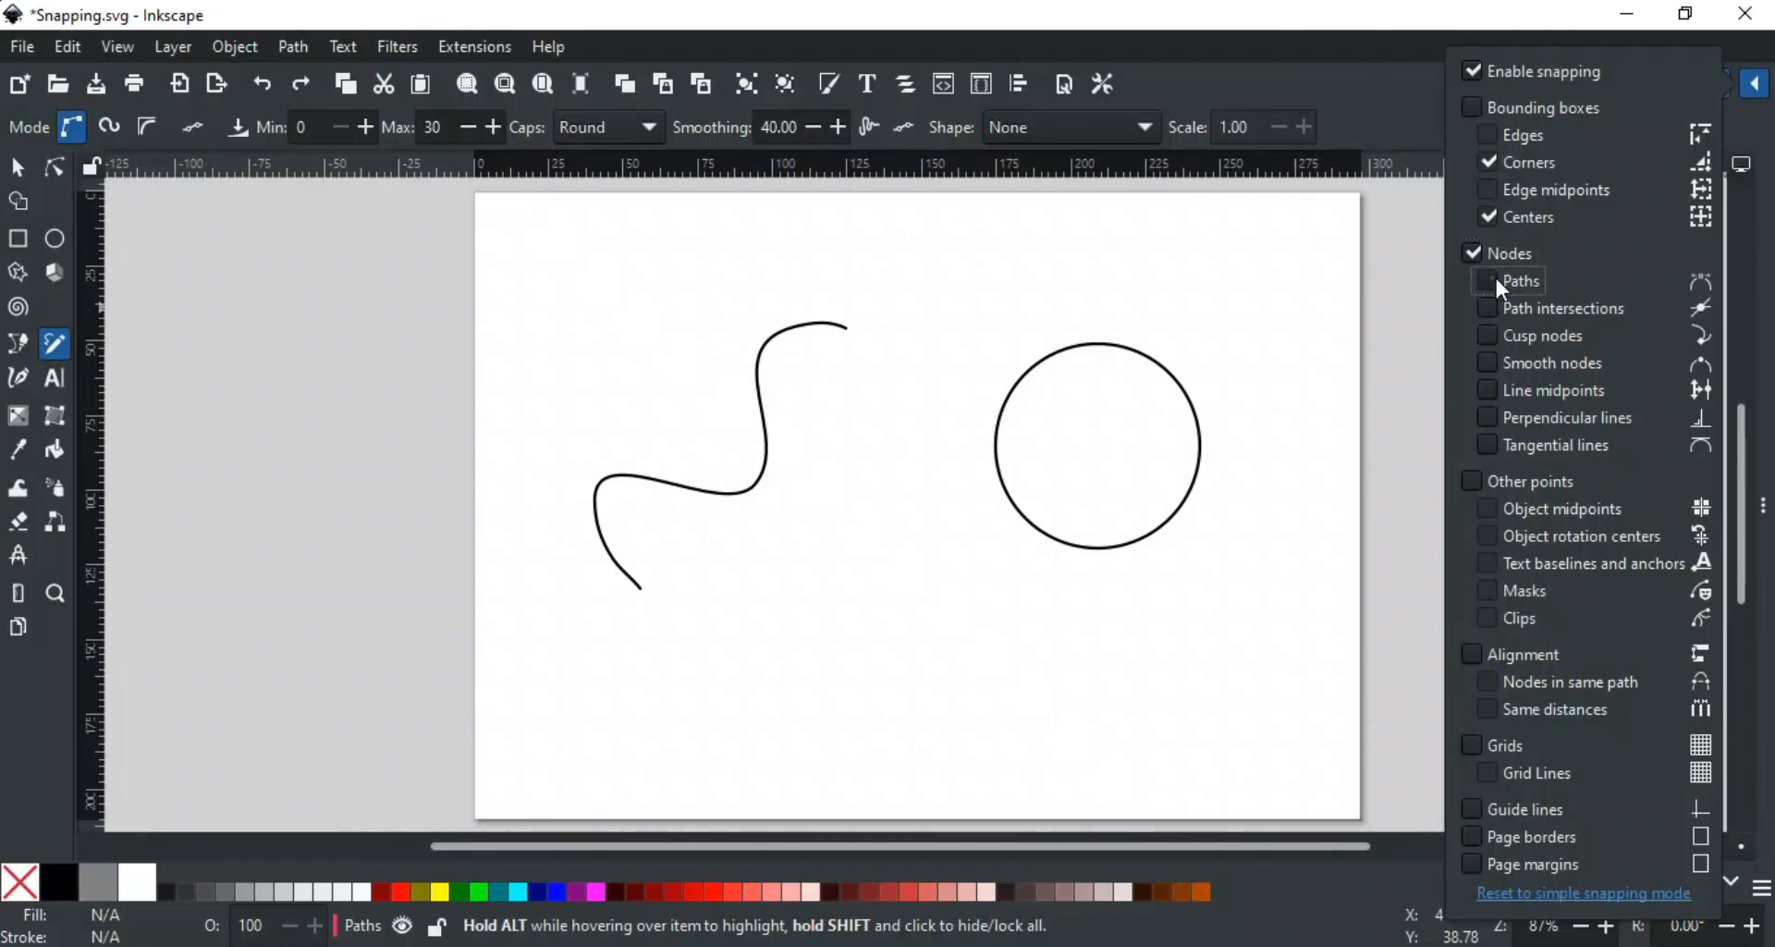
pyautogui.click(1387, 363)
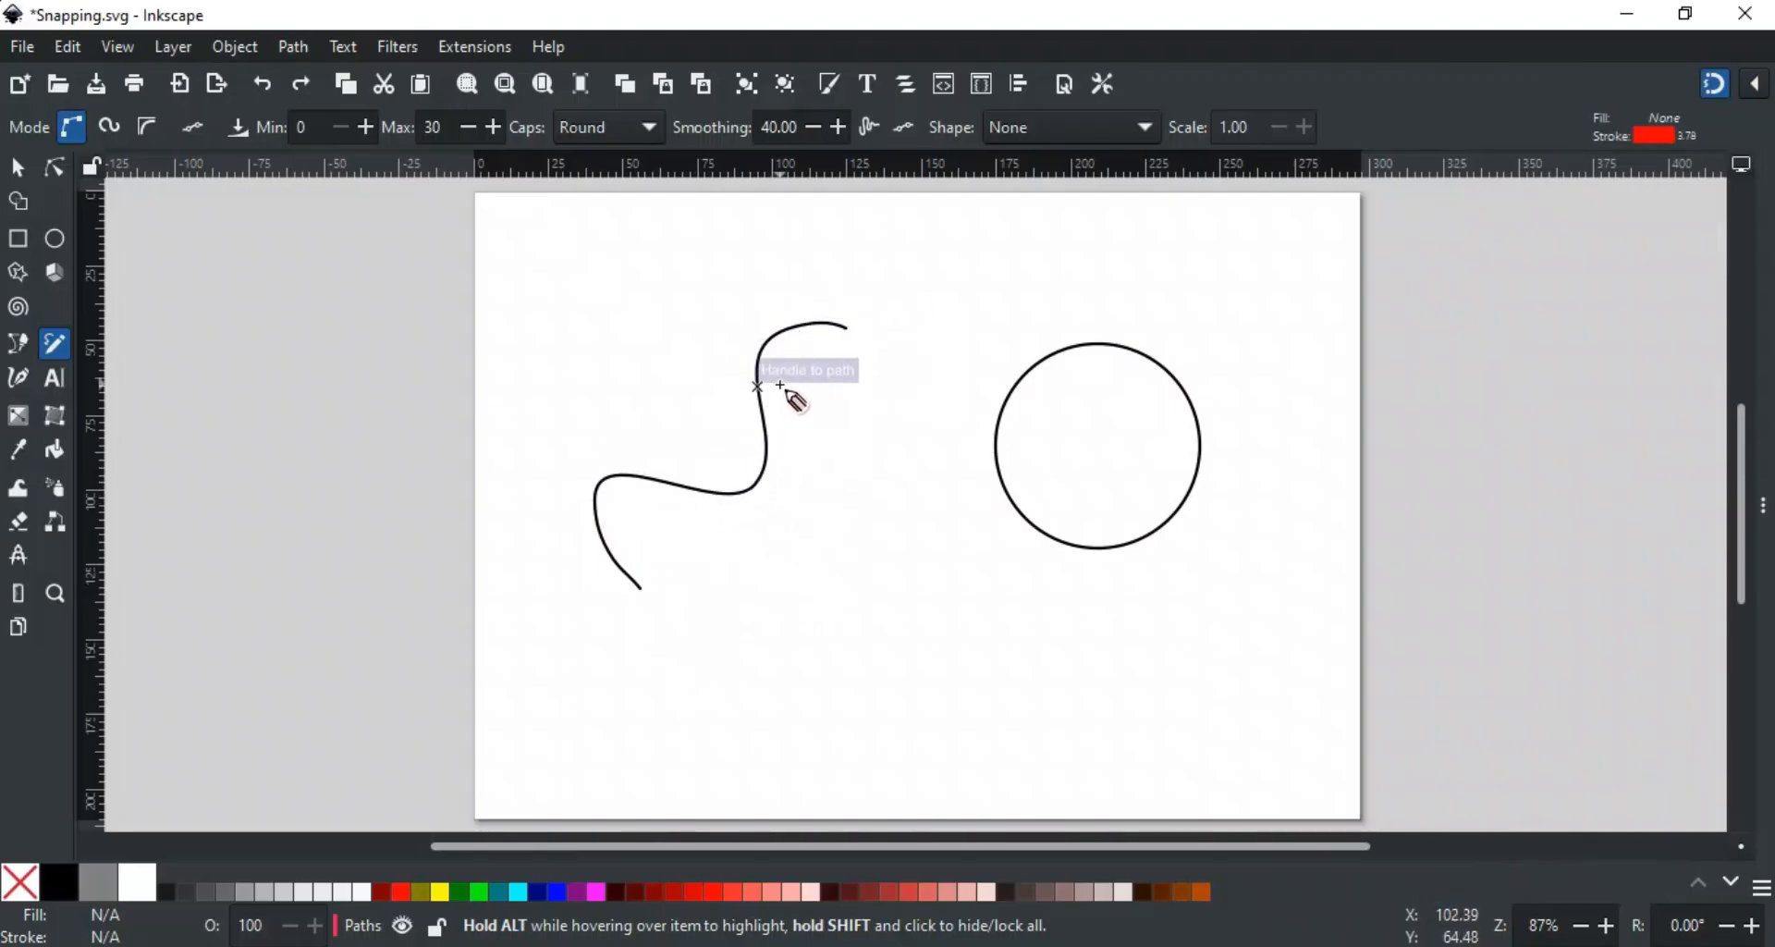
pyautogui.click(798, 686)
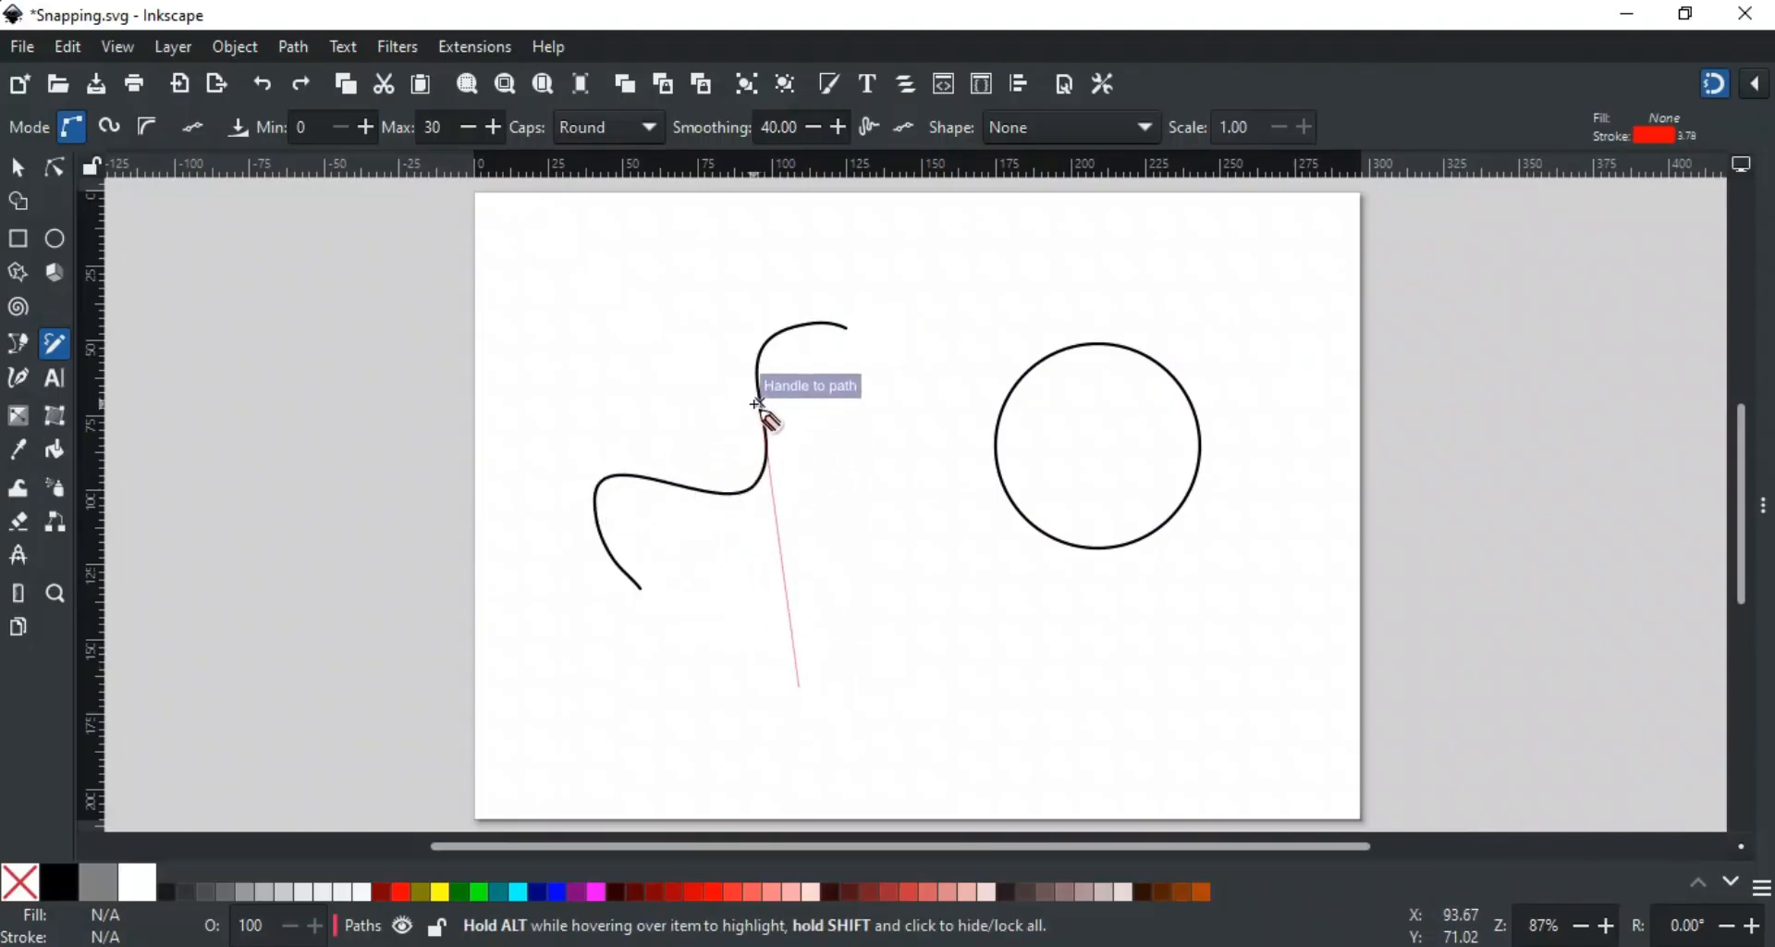
pyautogui.click(758, 403)
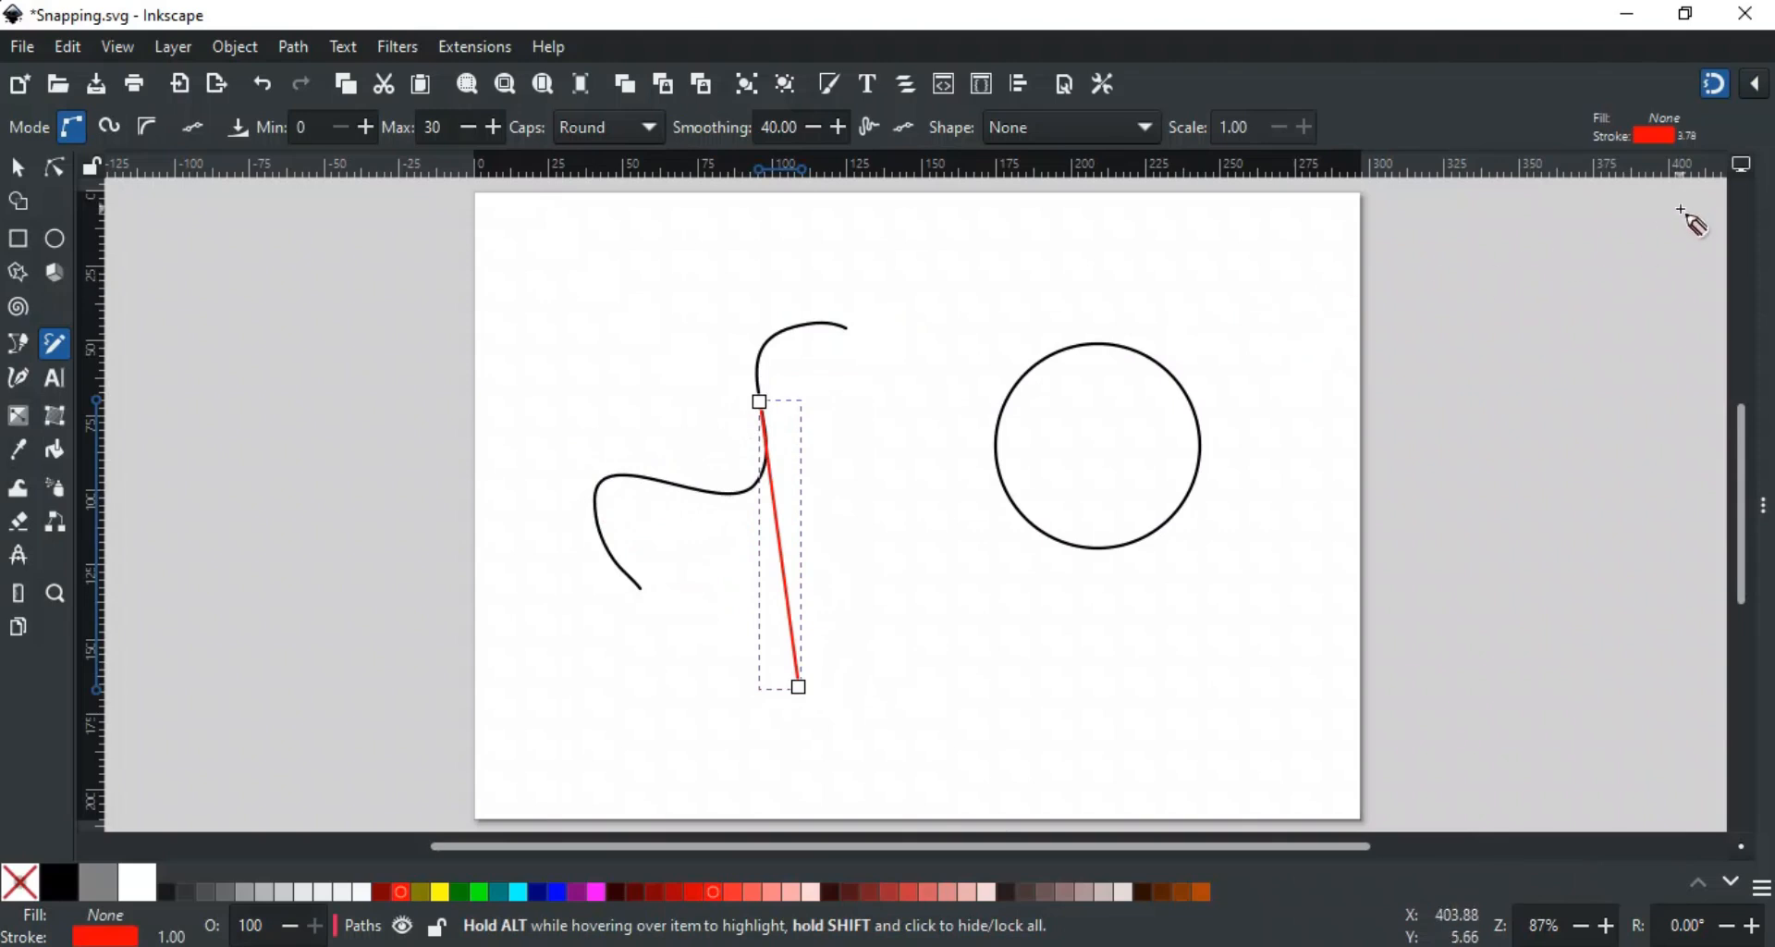
# Turn off path snapping to compare how the pencil behaves near the wavy curve.
pyautogui.click(1757, 88)
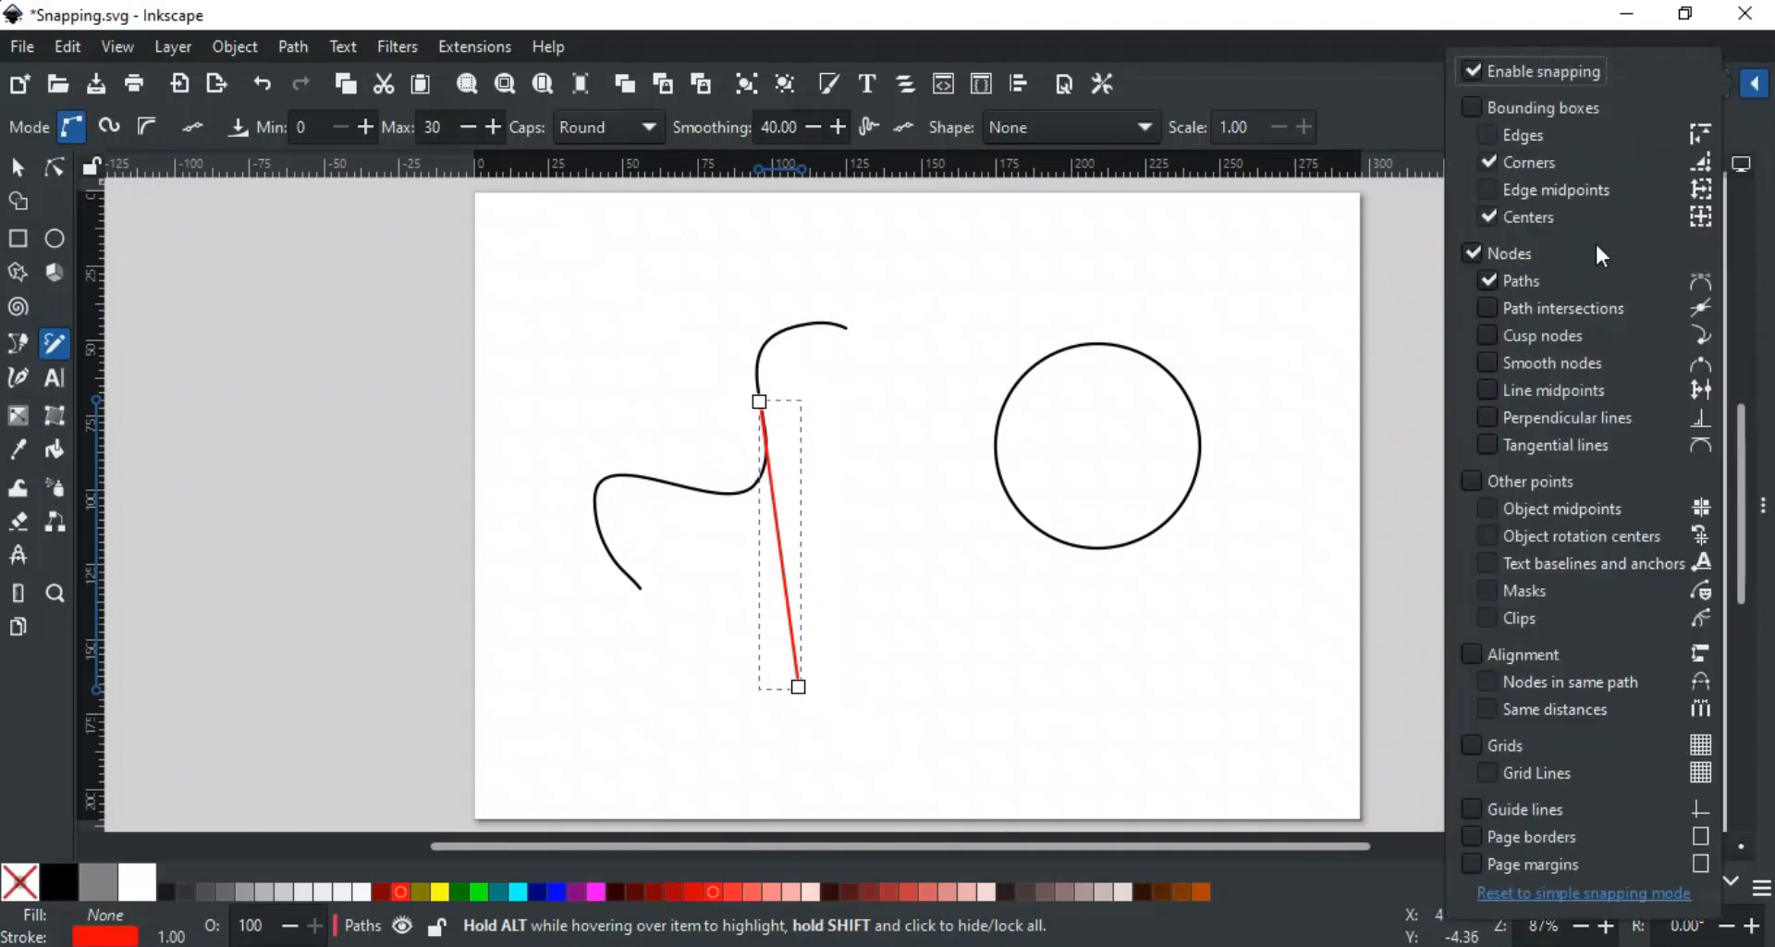
pyautogui.click(1493, 281)
pyautogui.click(1250, 317)
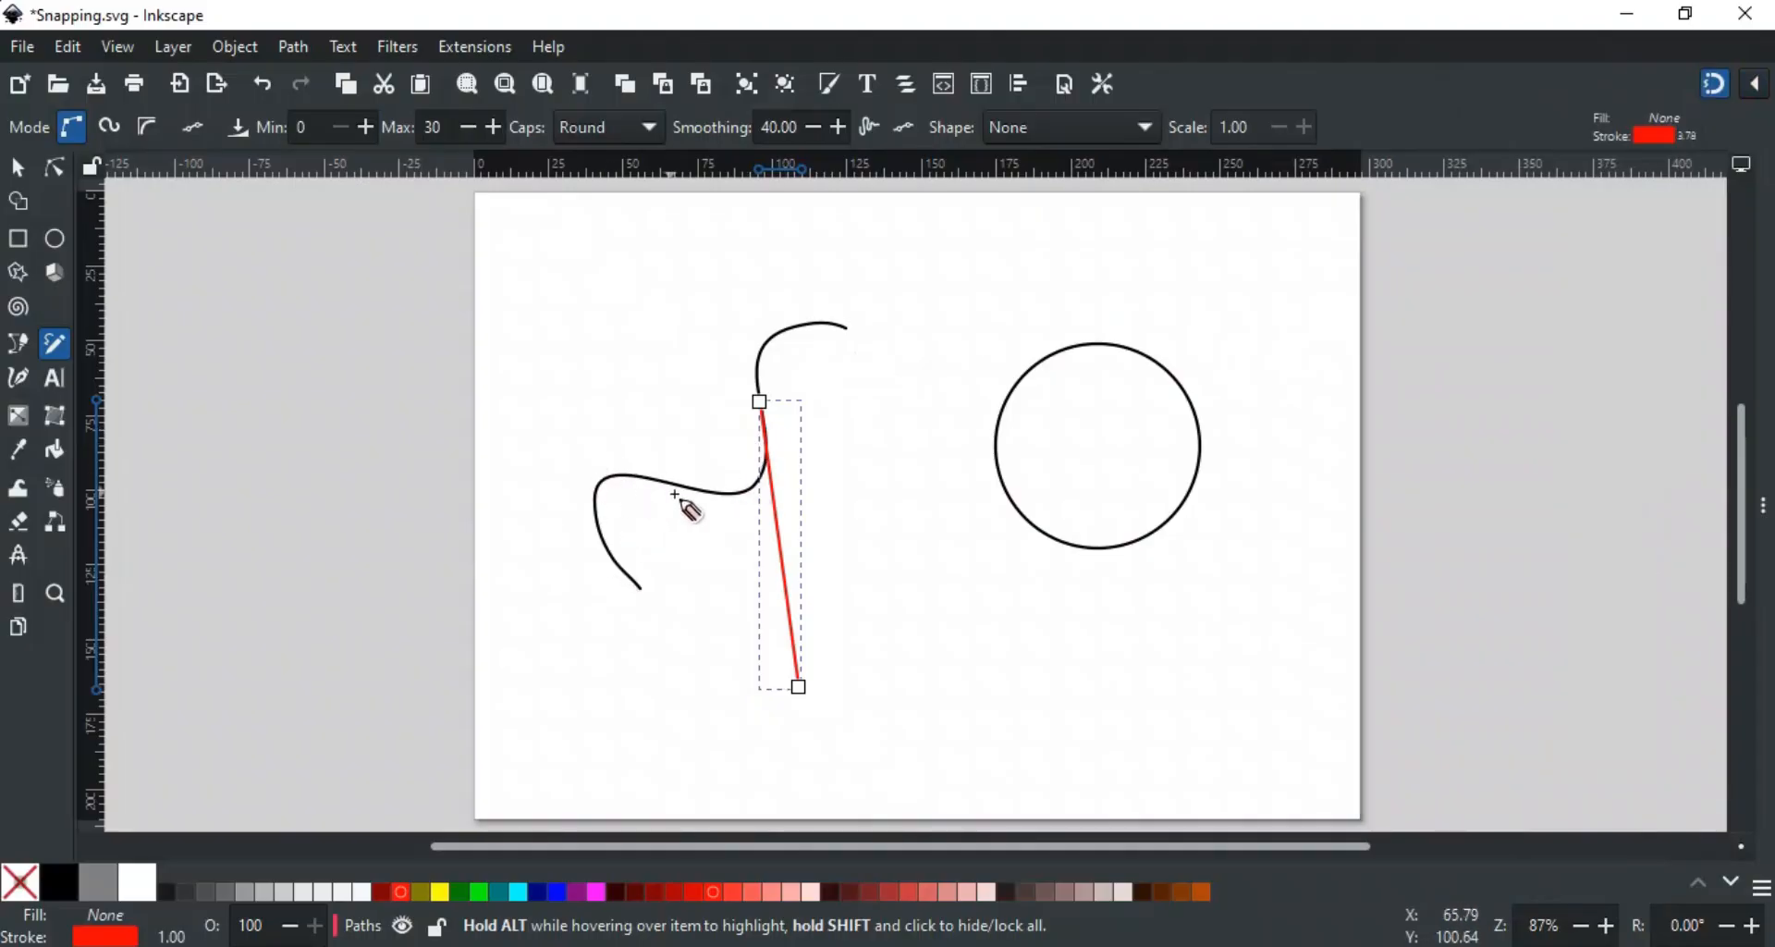
# Re-enable path snapping and draw two crossing diagonals and a horizontal line inside the circle, with ends snapped to its outline.
pyautogui.click(1756, 85)
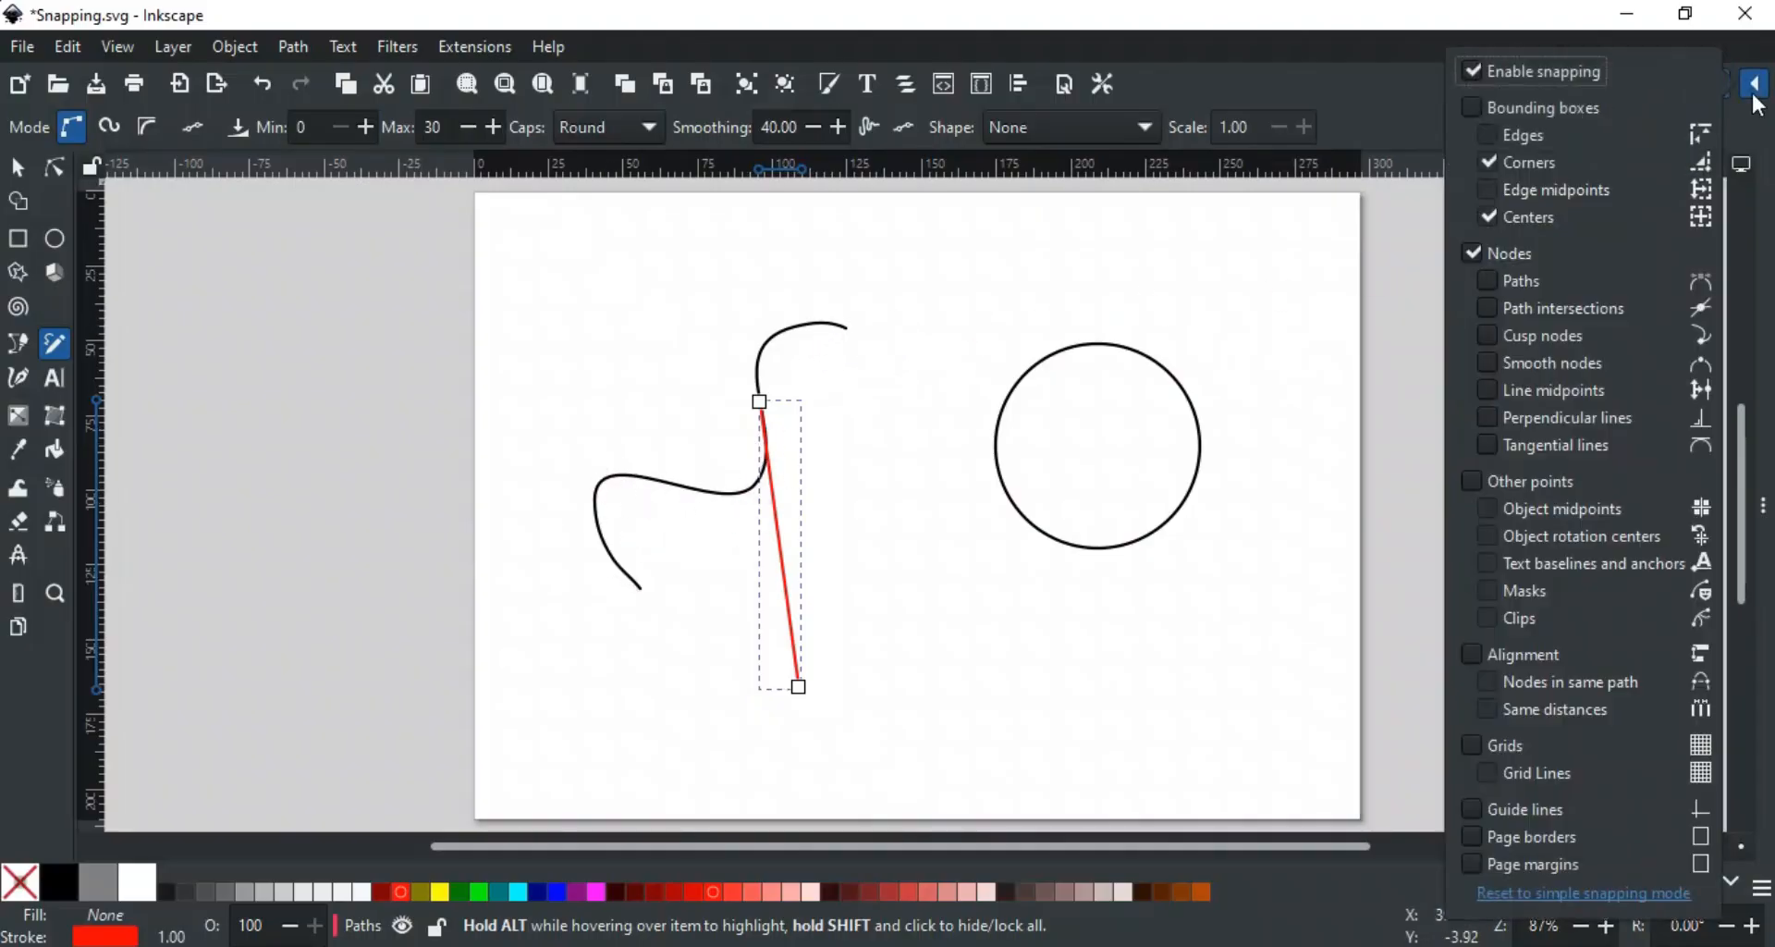
pyautogui.click(1500, 287)
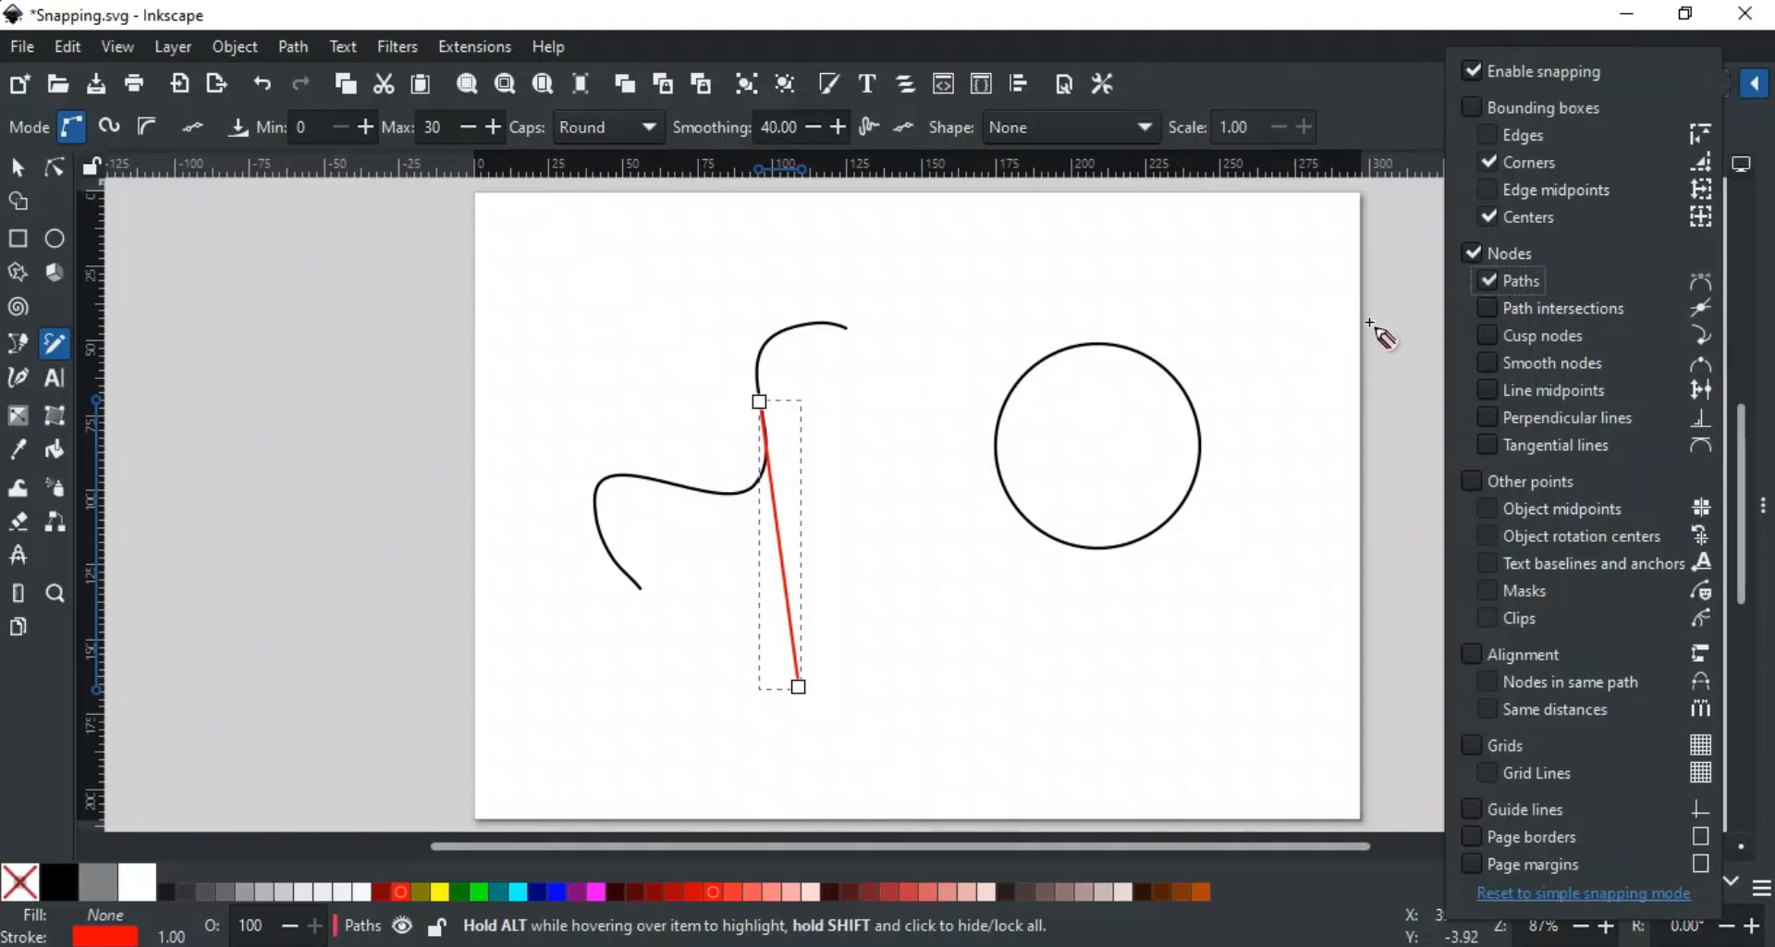
pyautogui.click(1163, 369)
pyautogui.click(1038, 527)
pyautogui.click(1057, 357)
pyautogui.click(1147, 534)
pyautogui.moveTo(1199, 453); pyautogui.dragTo(997, 455)
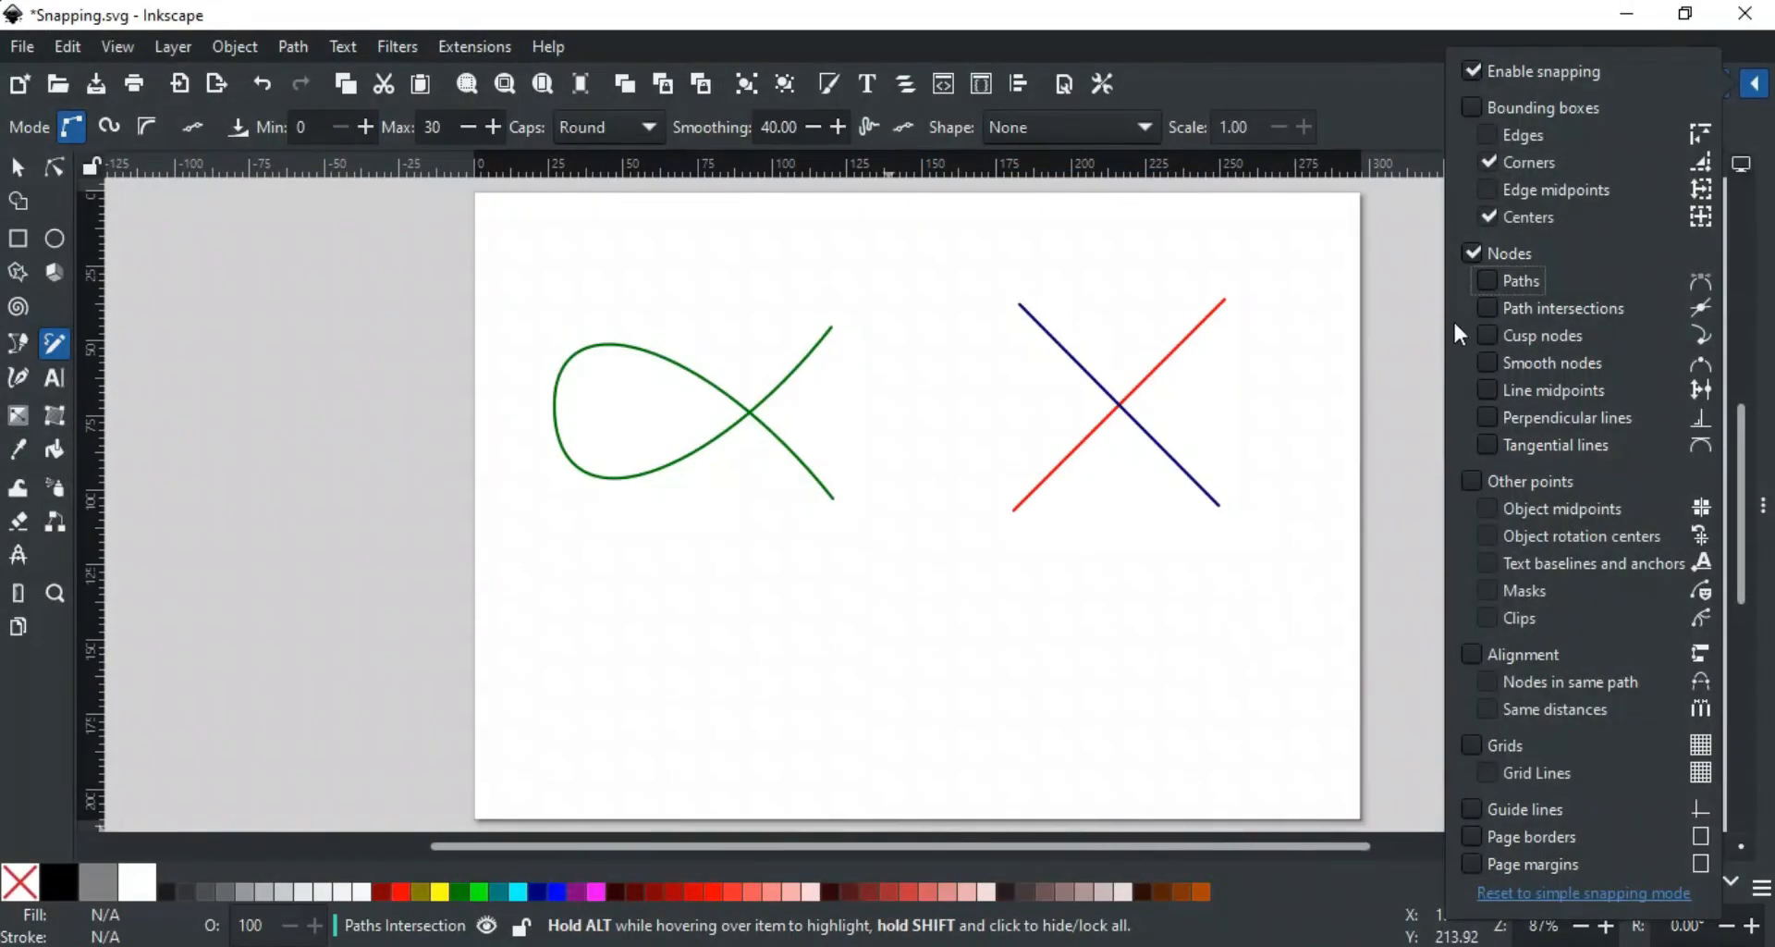
# Enable path intersection snapping and draw lines ending at the red and blue lines' crossing and the green curve's self-crossing.
pyautogui.click(1504, 310)
pyautogui.click(850, 458)
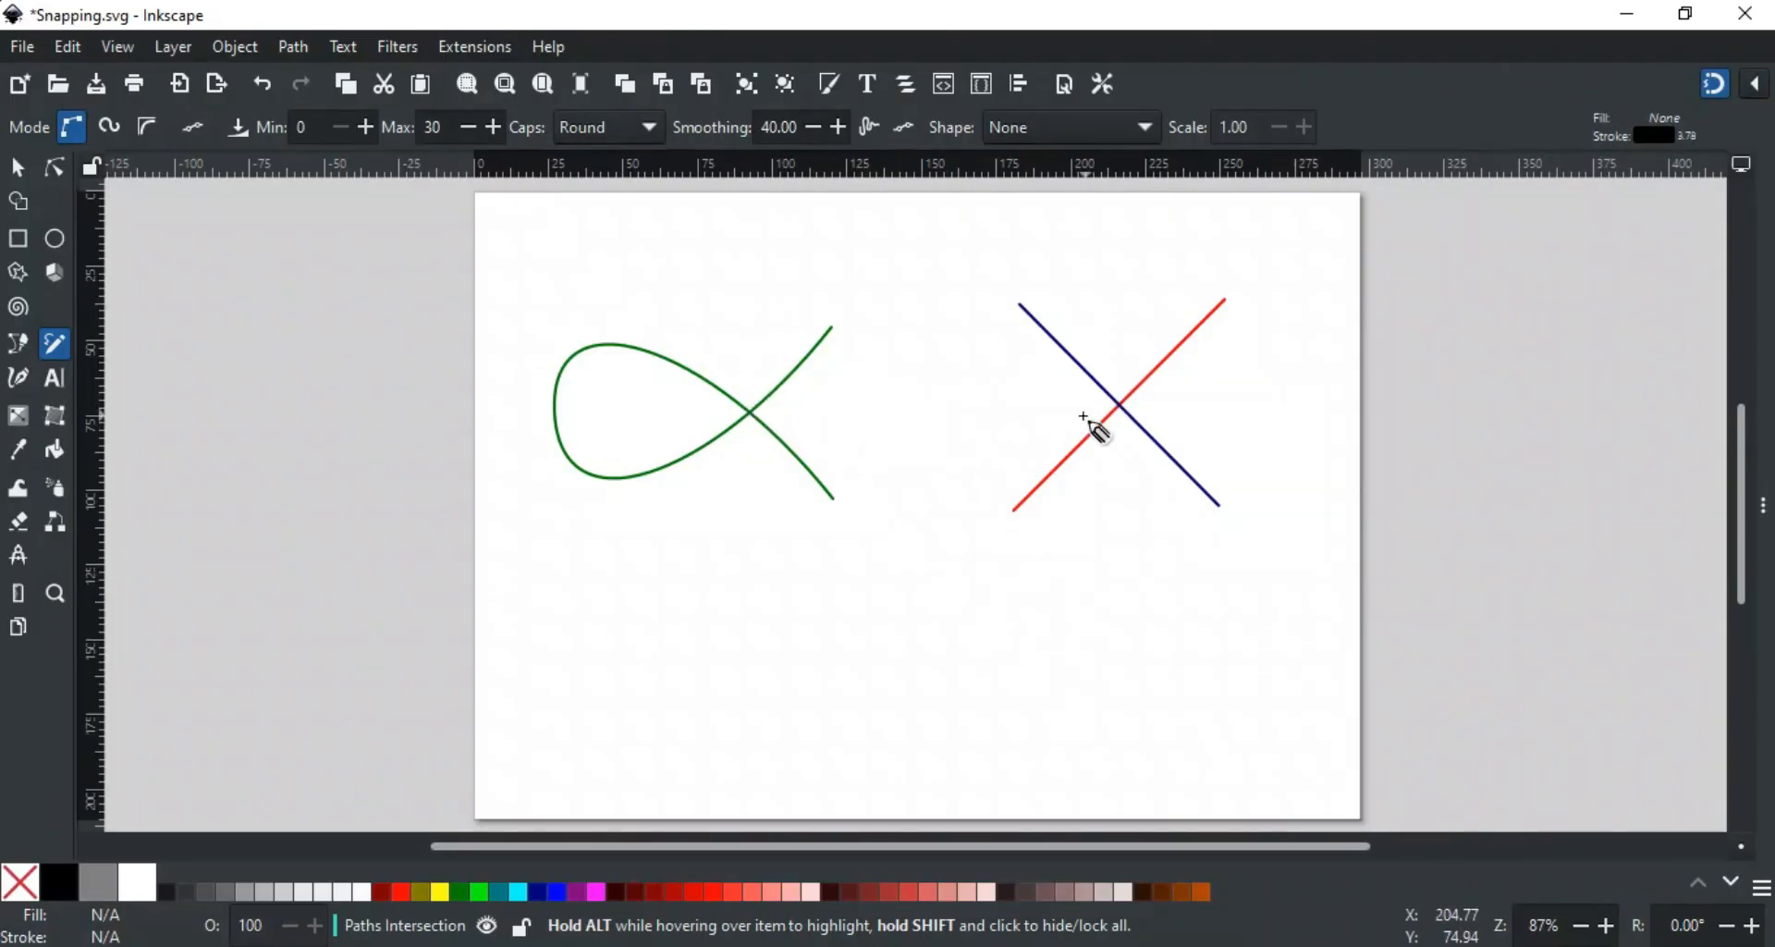
pyautogui.moveTo(1137, 538); pyautogui.dragTo(1120, 407)
pyautogui.moveTo(735, 514); pyautogui.dragTo(750, 421)
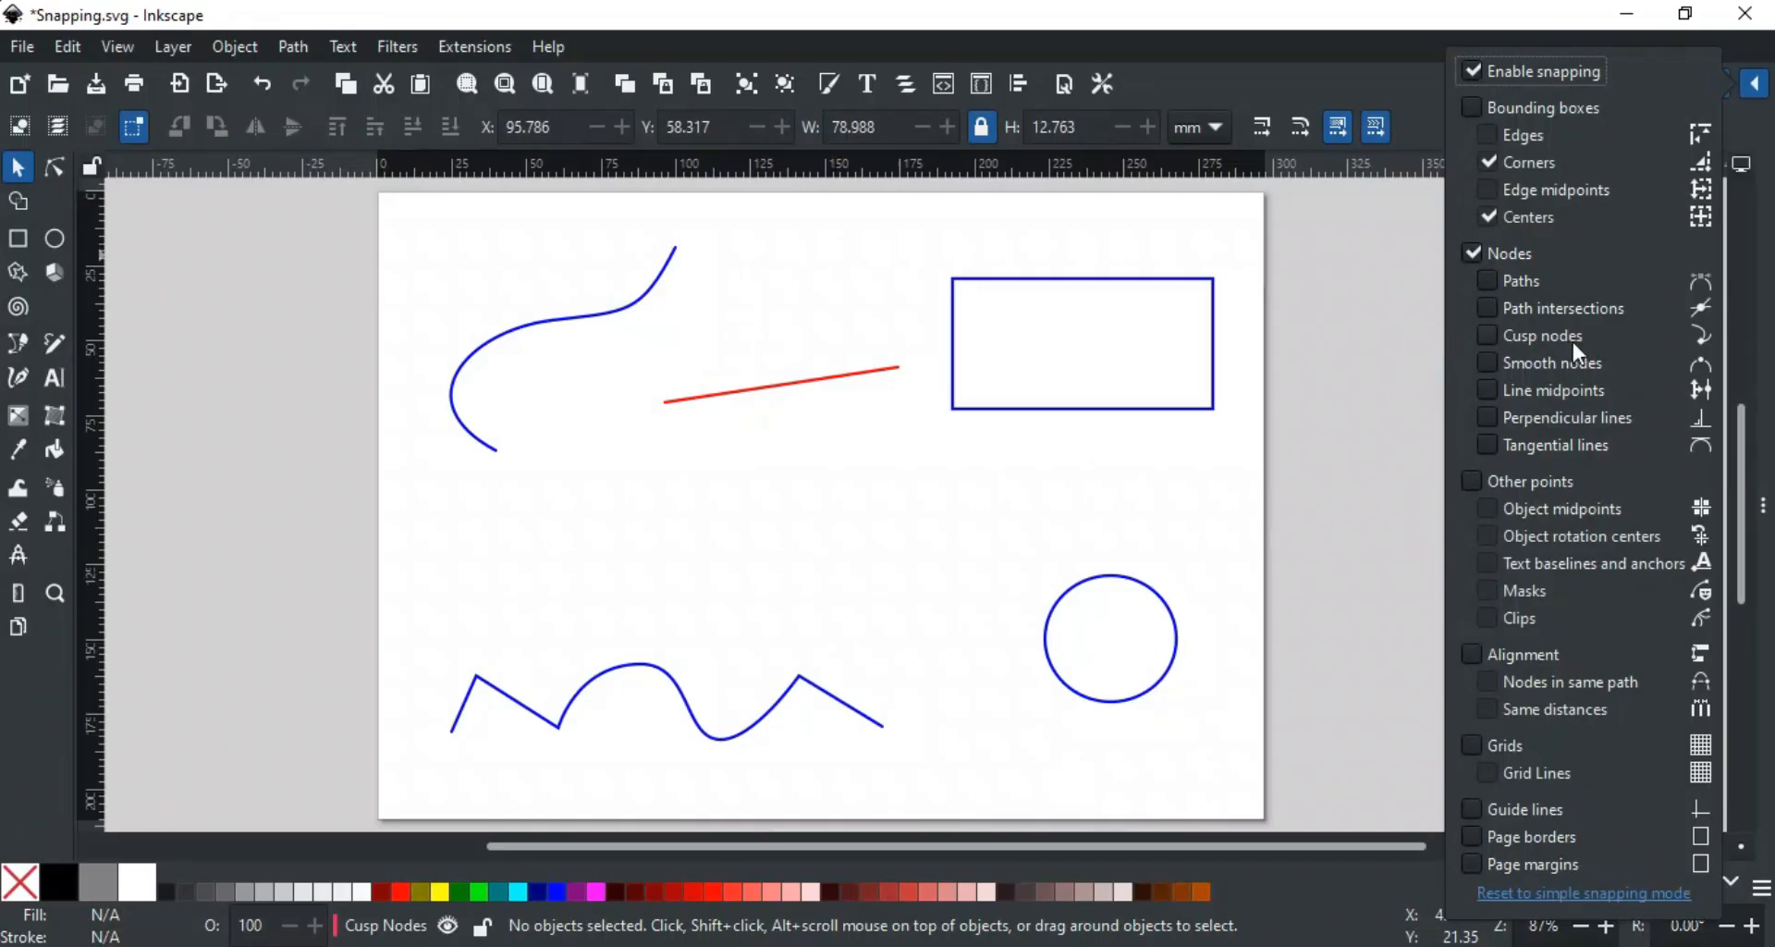
# Enable cusp node snapping and test it with the Pencil tool at the end of the red line.
pyautogui.click(1516, 344)
pyautogui.click(1344, 382)
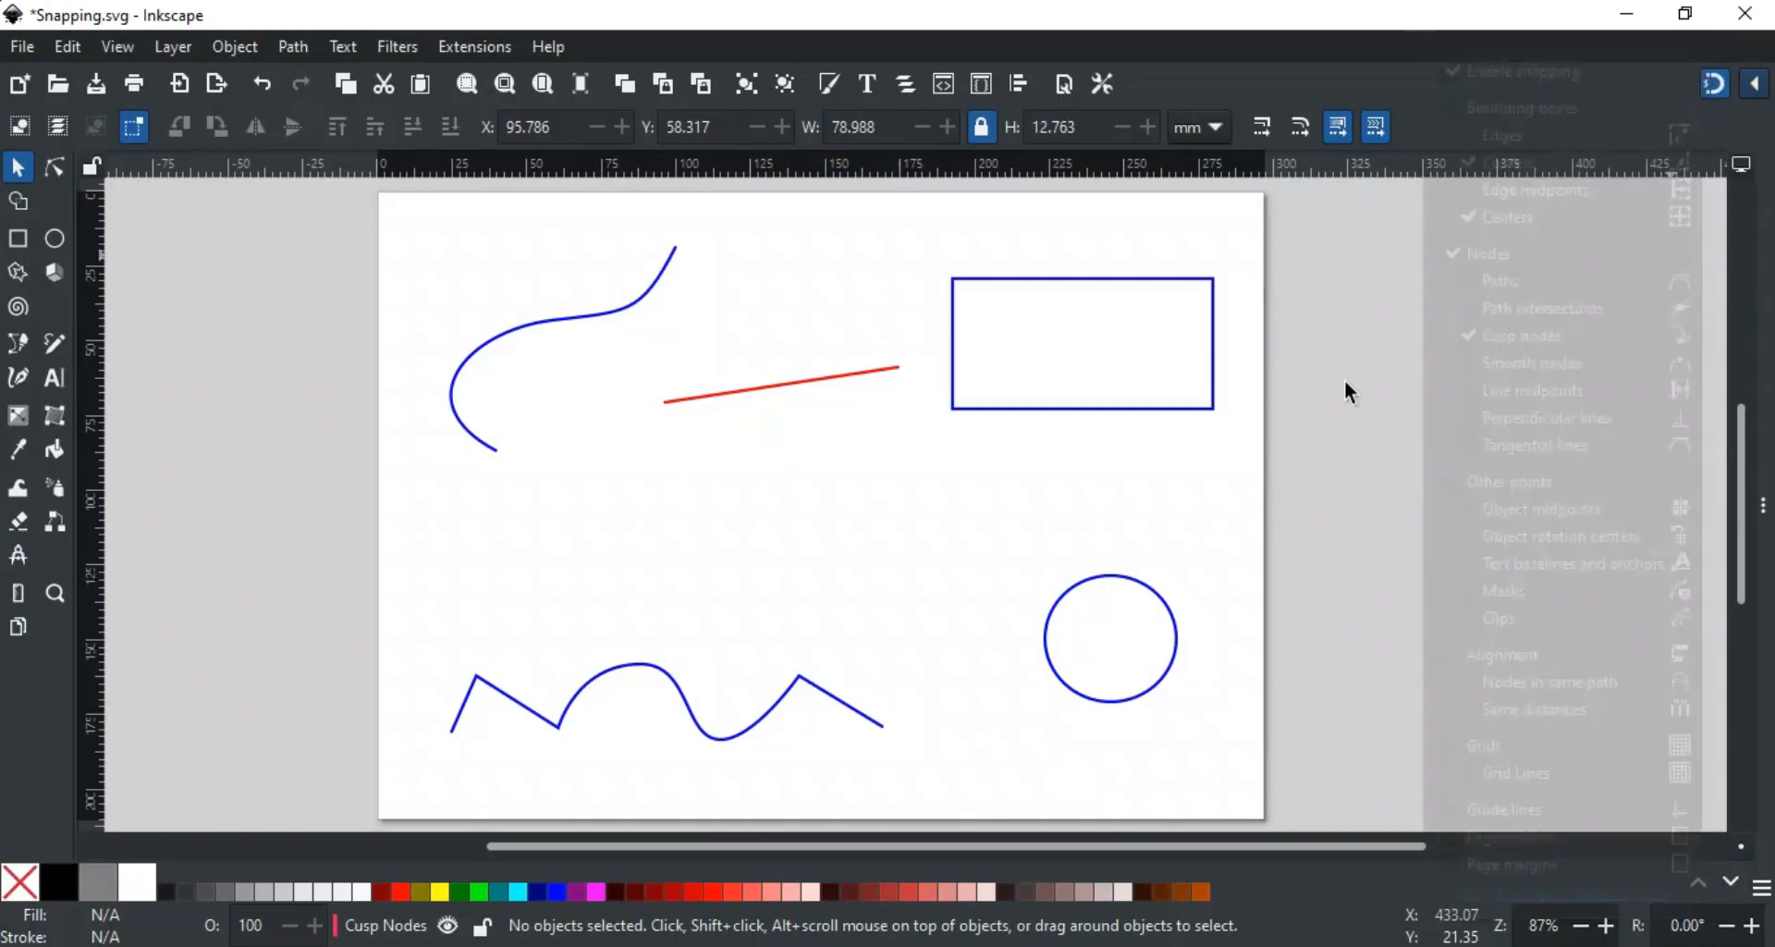
pyautogui.press('p')
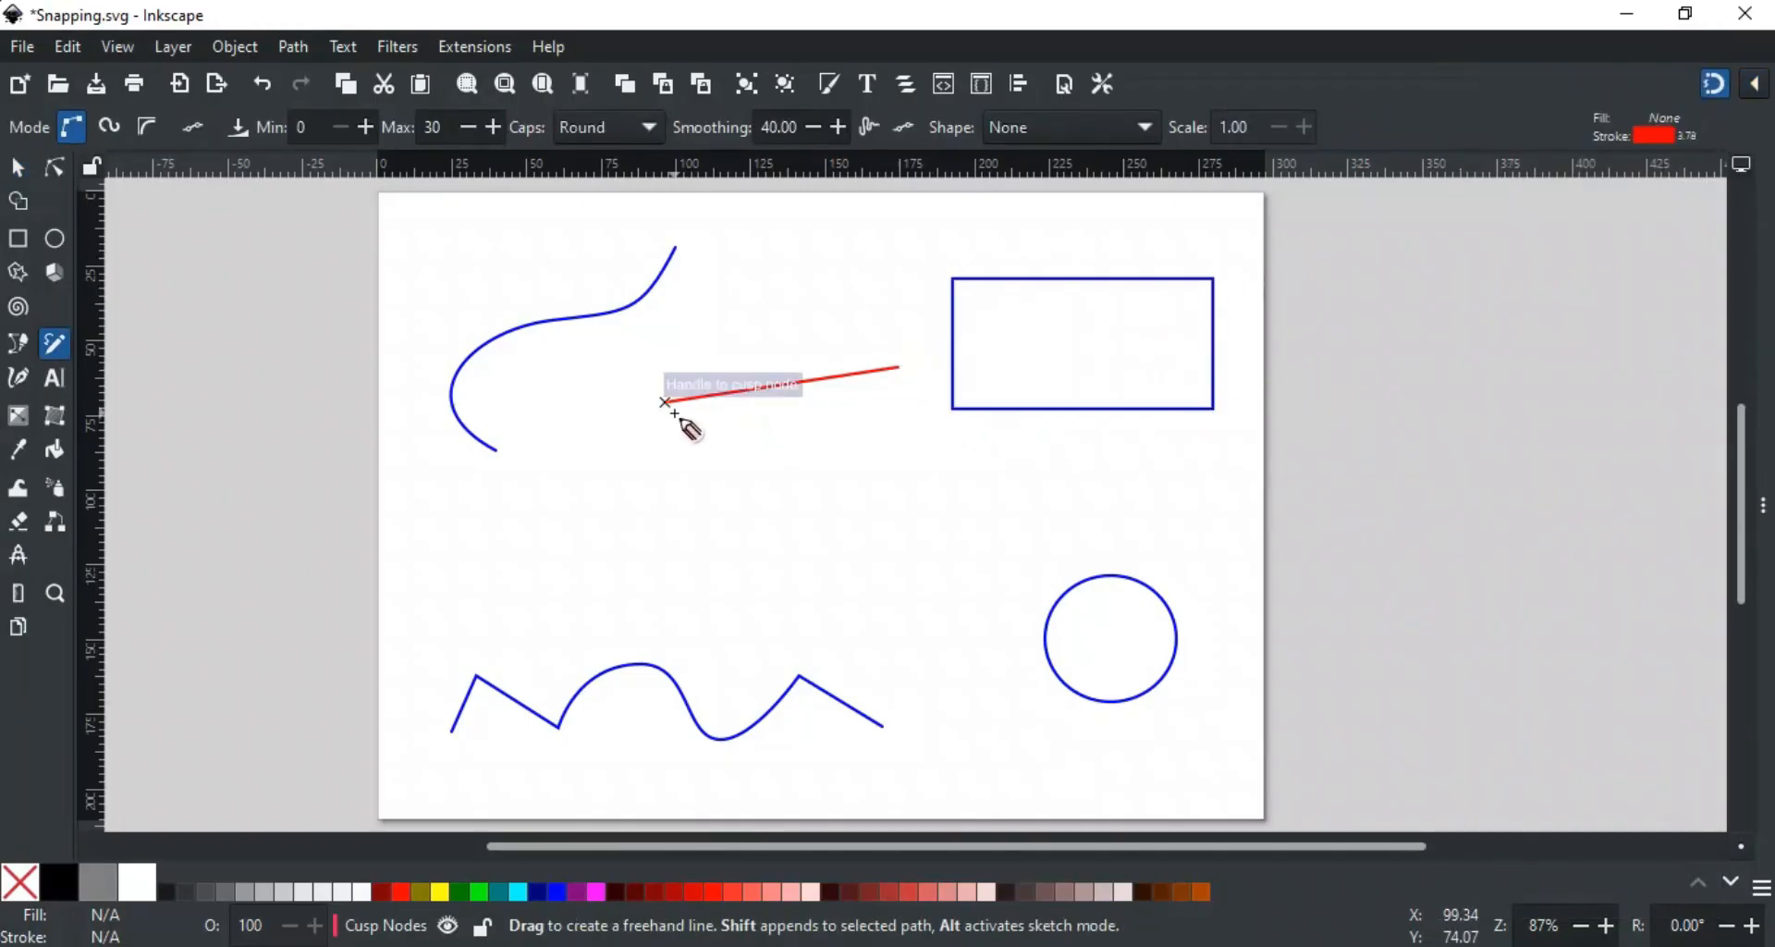
pyautogui.press('s')
# Examine the node types of the blue curve near the red line.
pyautogui.click(567, 324)
pyautogui.press('n')
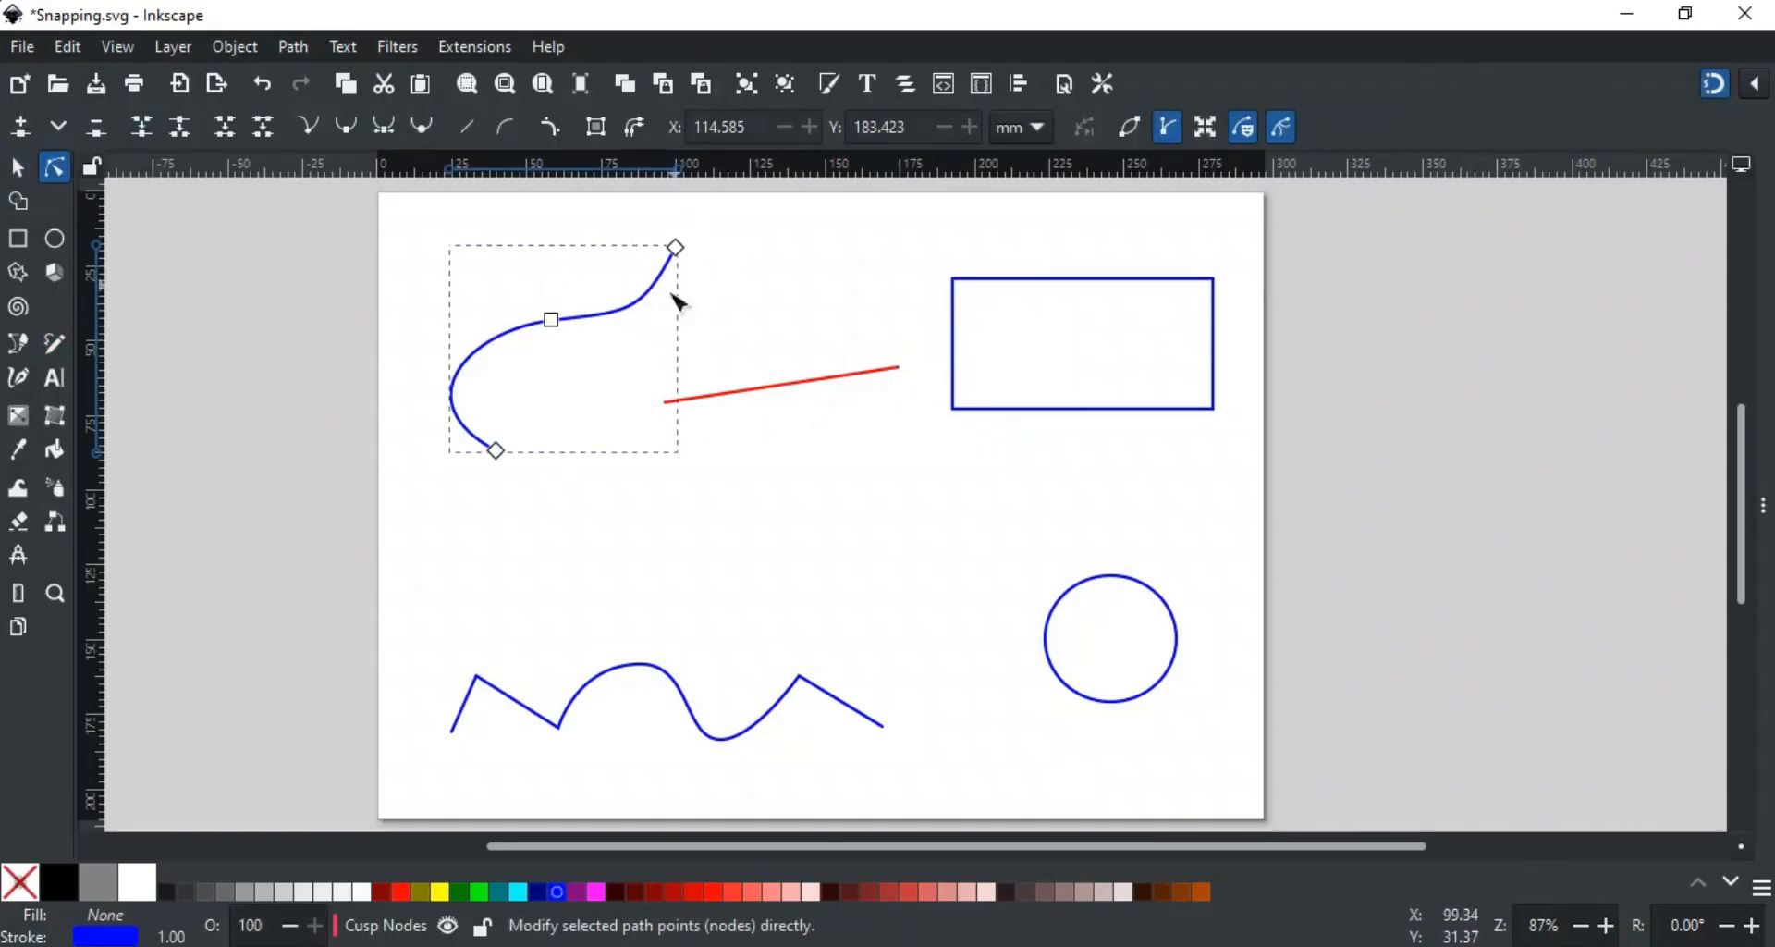
pyautogui.press('s')
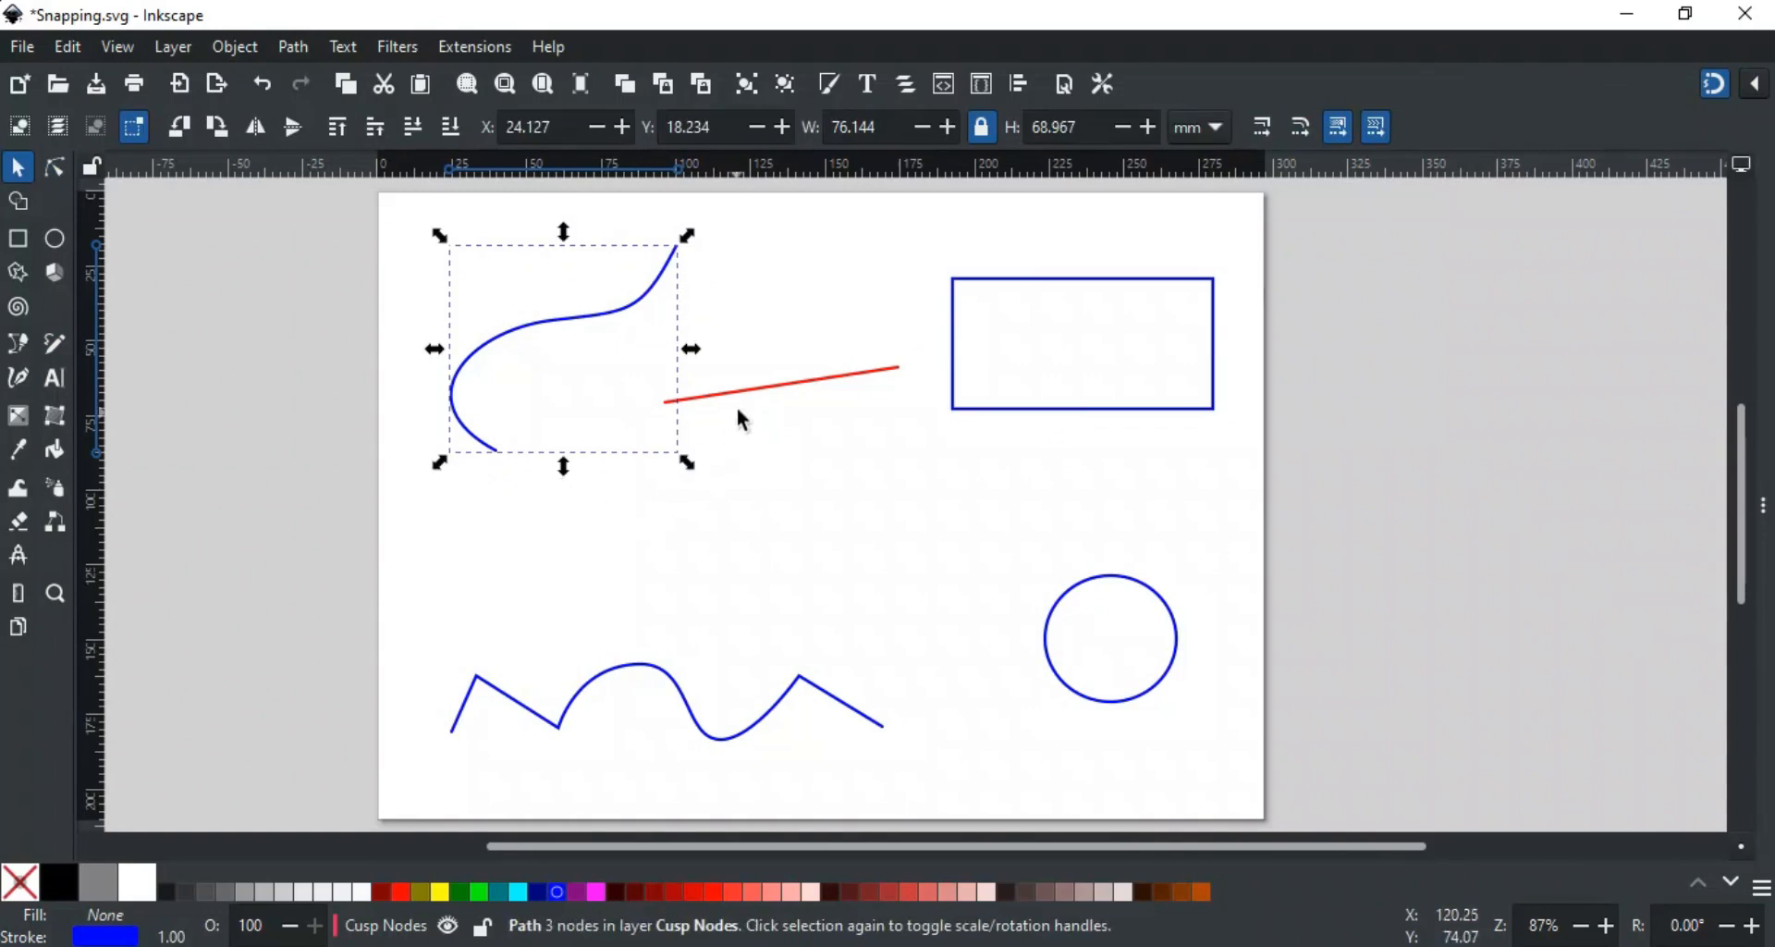
# Move the red line to about X 83, Y 60 mm to test cusp node snapping, and deselect it.
pyautogui.click(751, 389)
pyautogui.moveTo(753, 392); pyautogui.dragTo(716, 394)
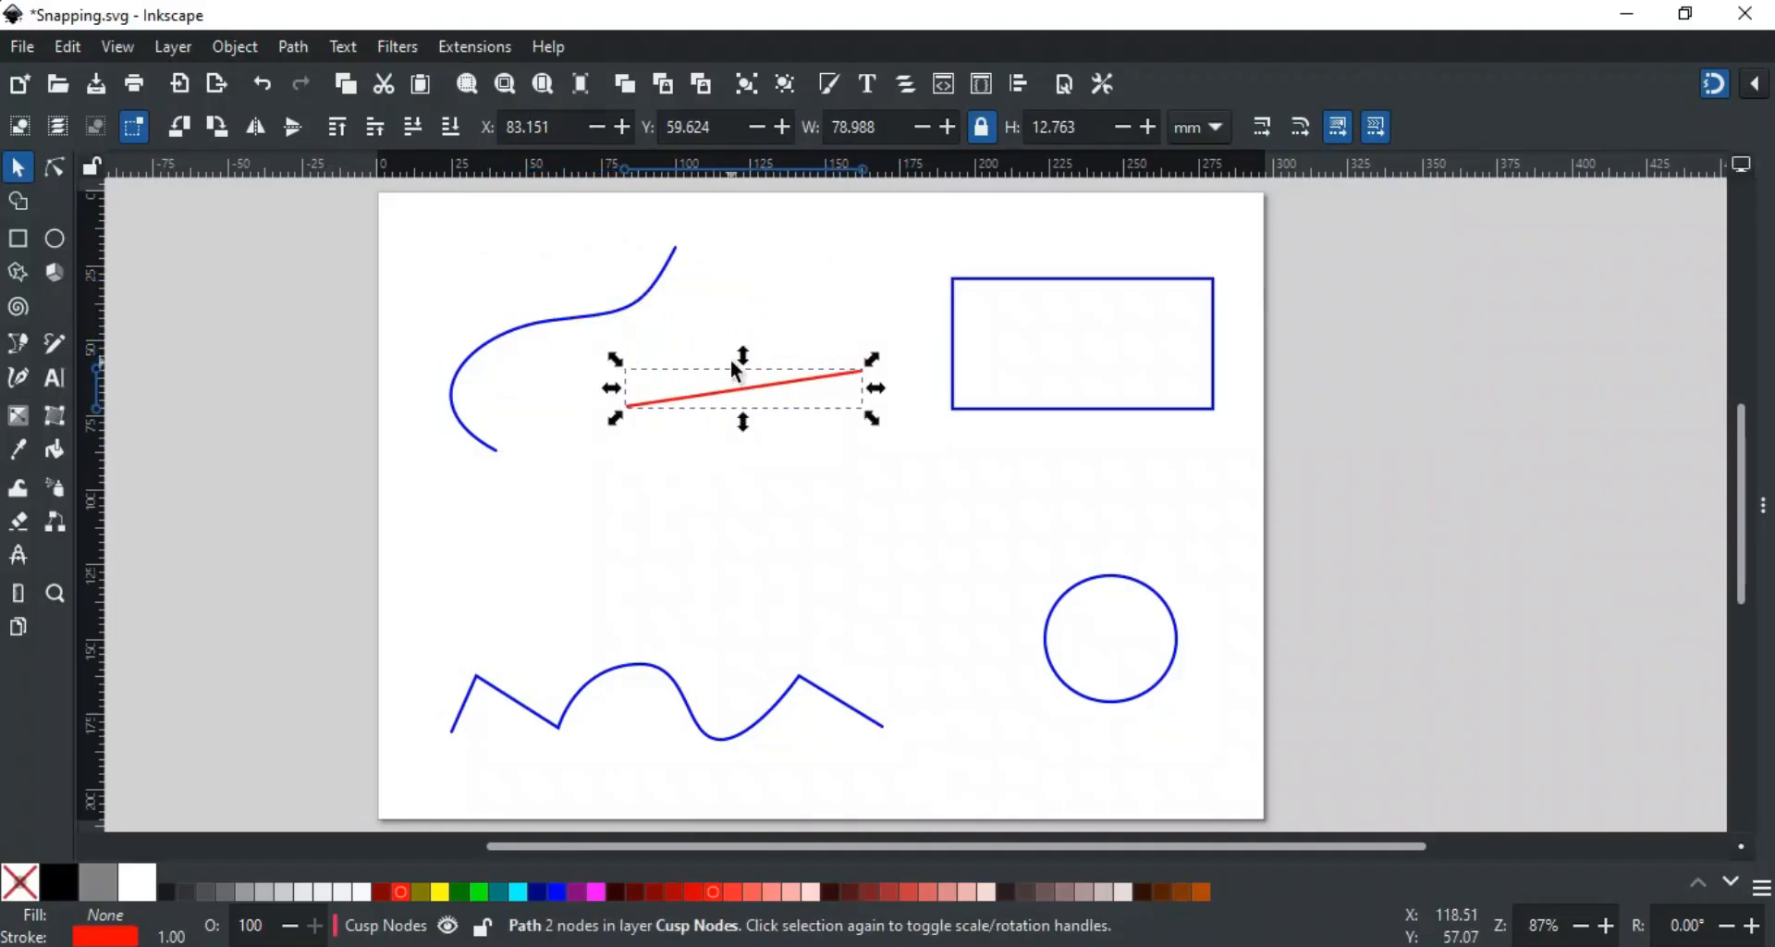
pyautogui.click(731, 358)
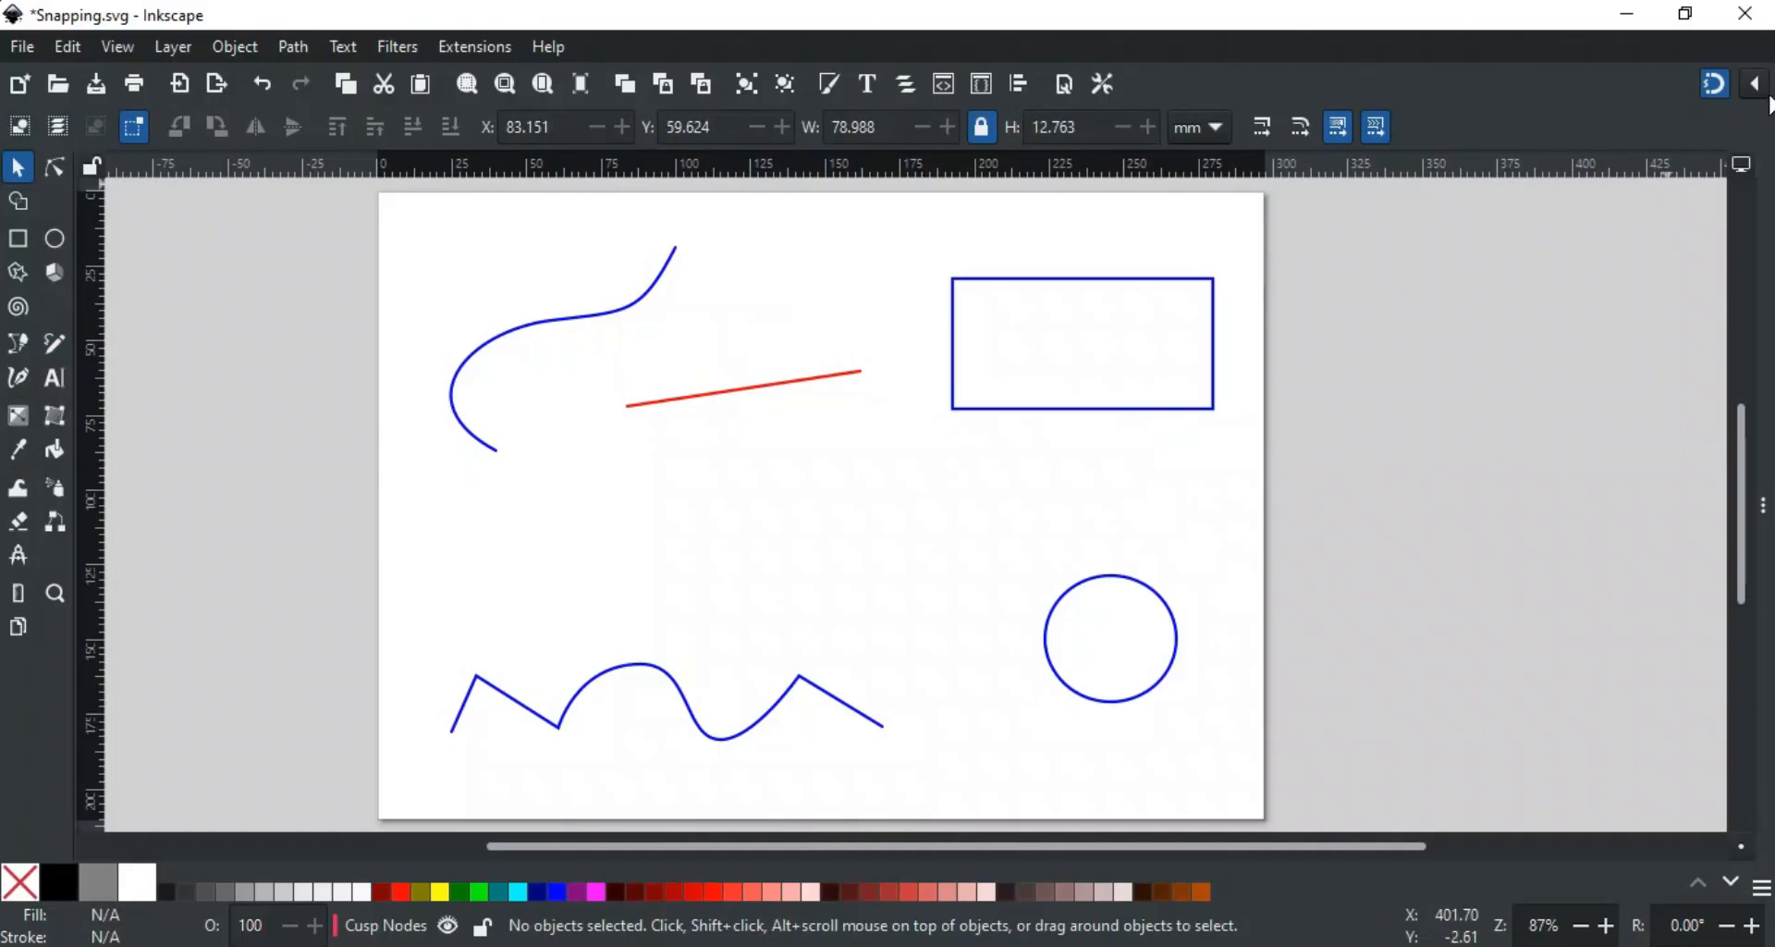
# Switch node snapping from cusp nodes to smooth nodes, and activate the Pencil tool to try it on the blue paths.
pyautogui.click(1757, 84)
pyautogui.click(1483, 337)
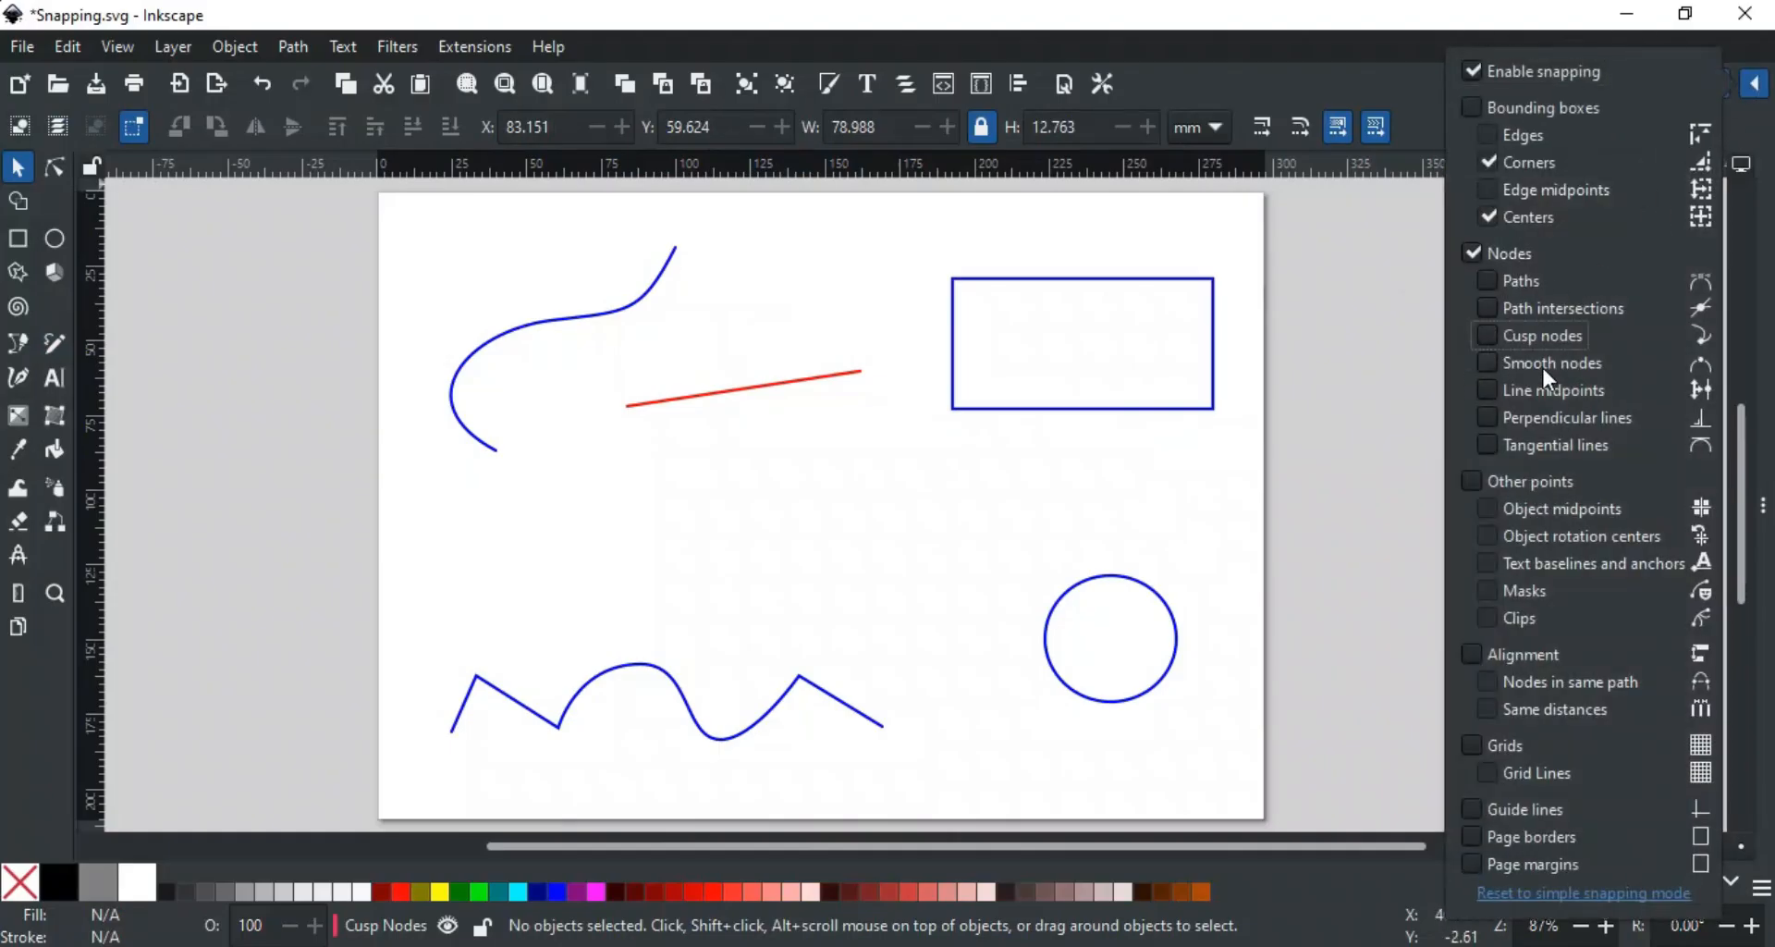
pyautogui.click(1489, 362)
pyautogui.click(1221, 486)
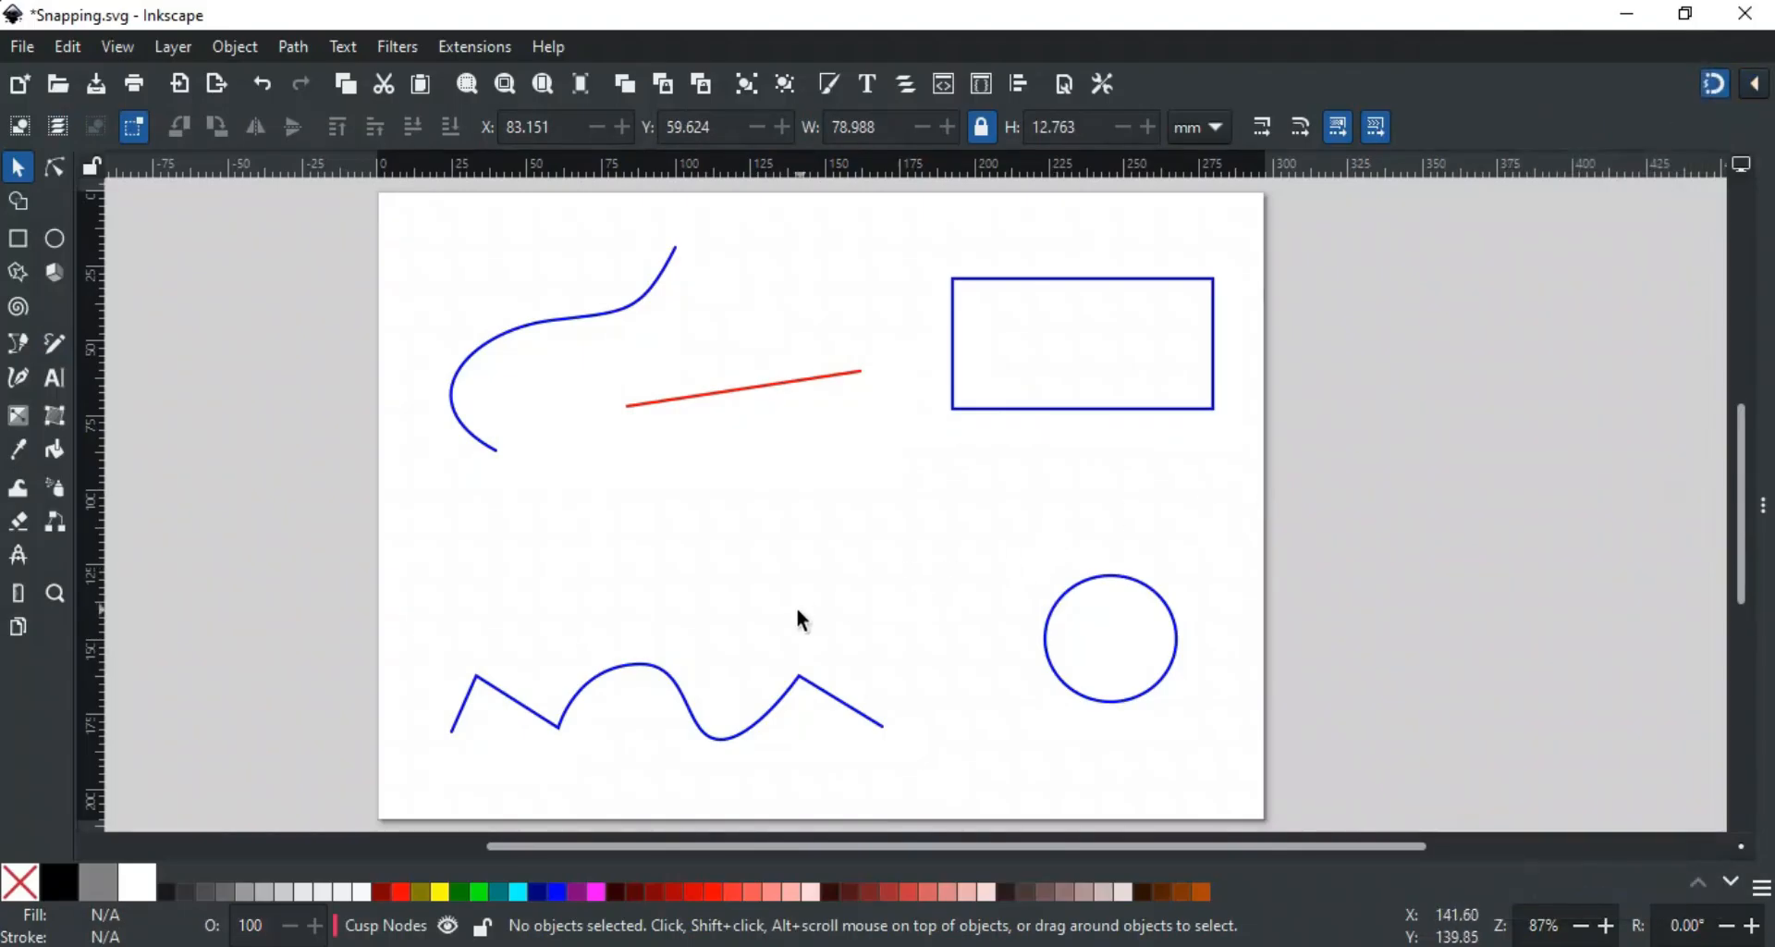
pyautogui.press('p')
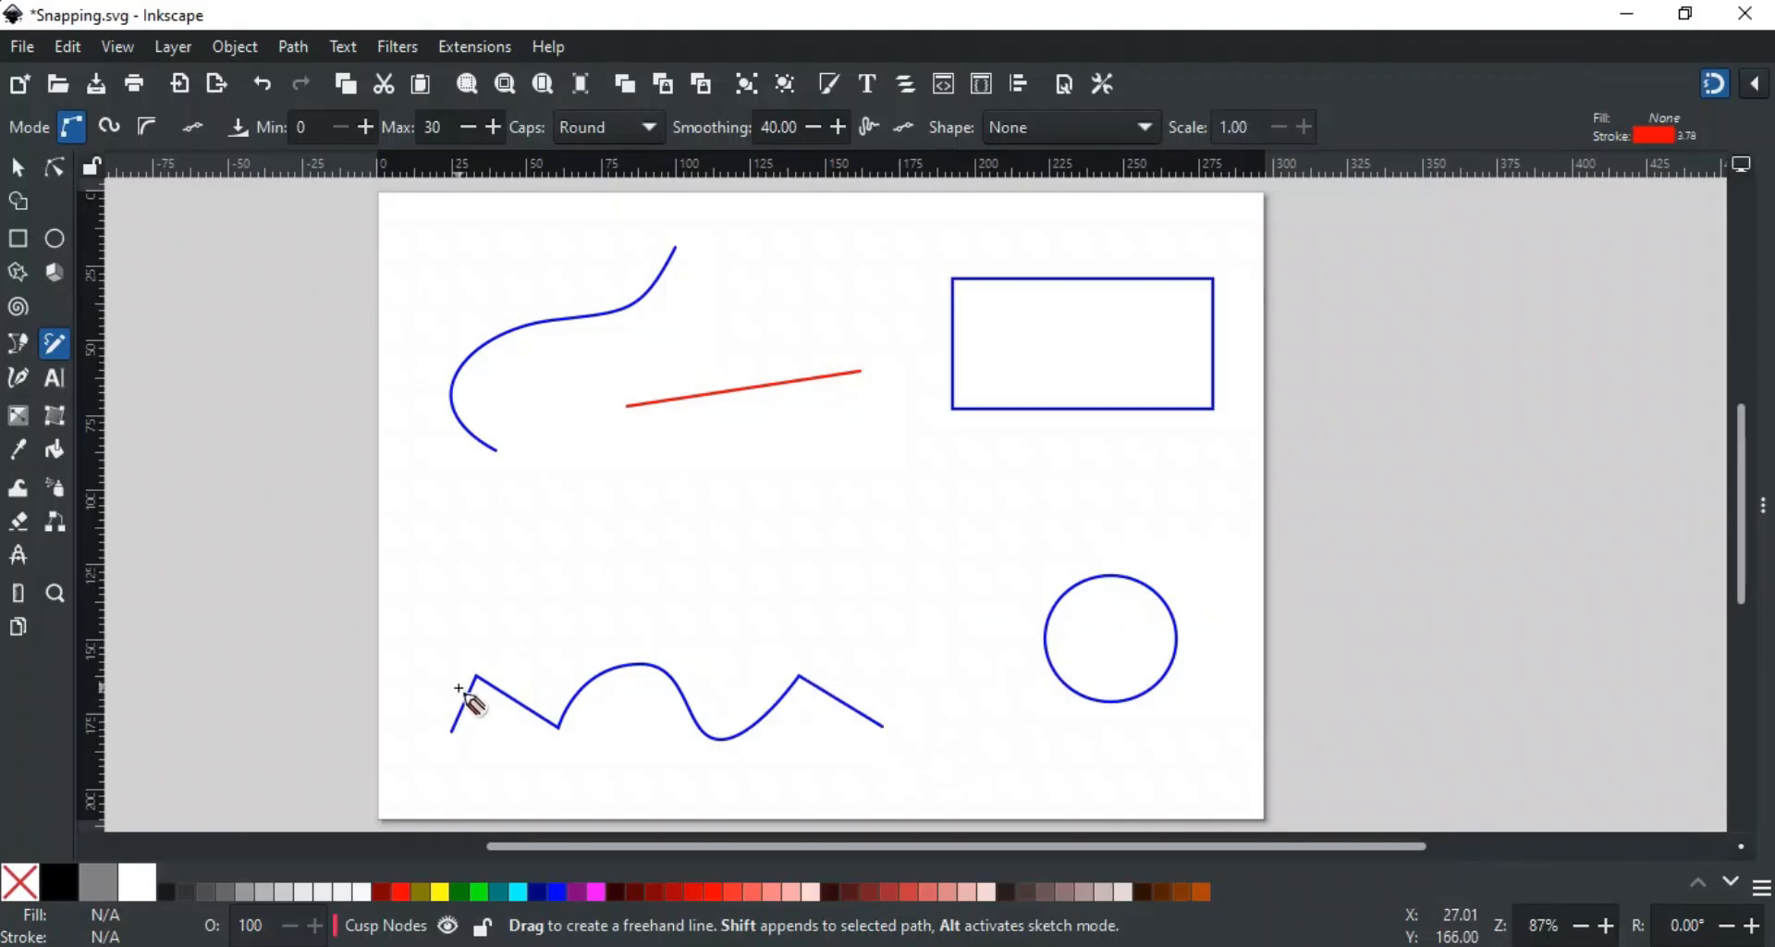
# Clear the cusp, smooth node and line midpoint options under node snapping, and close the snapping options.
pyautogui.click(1756, 86)
pyautogui.click(1488, 336)
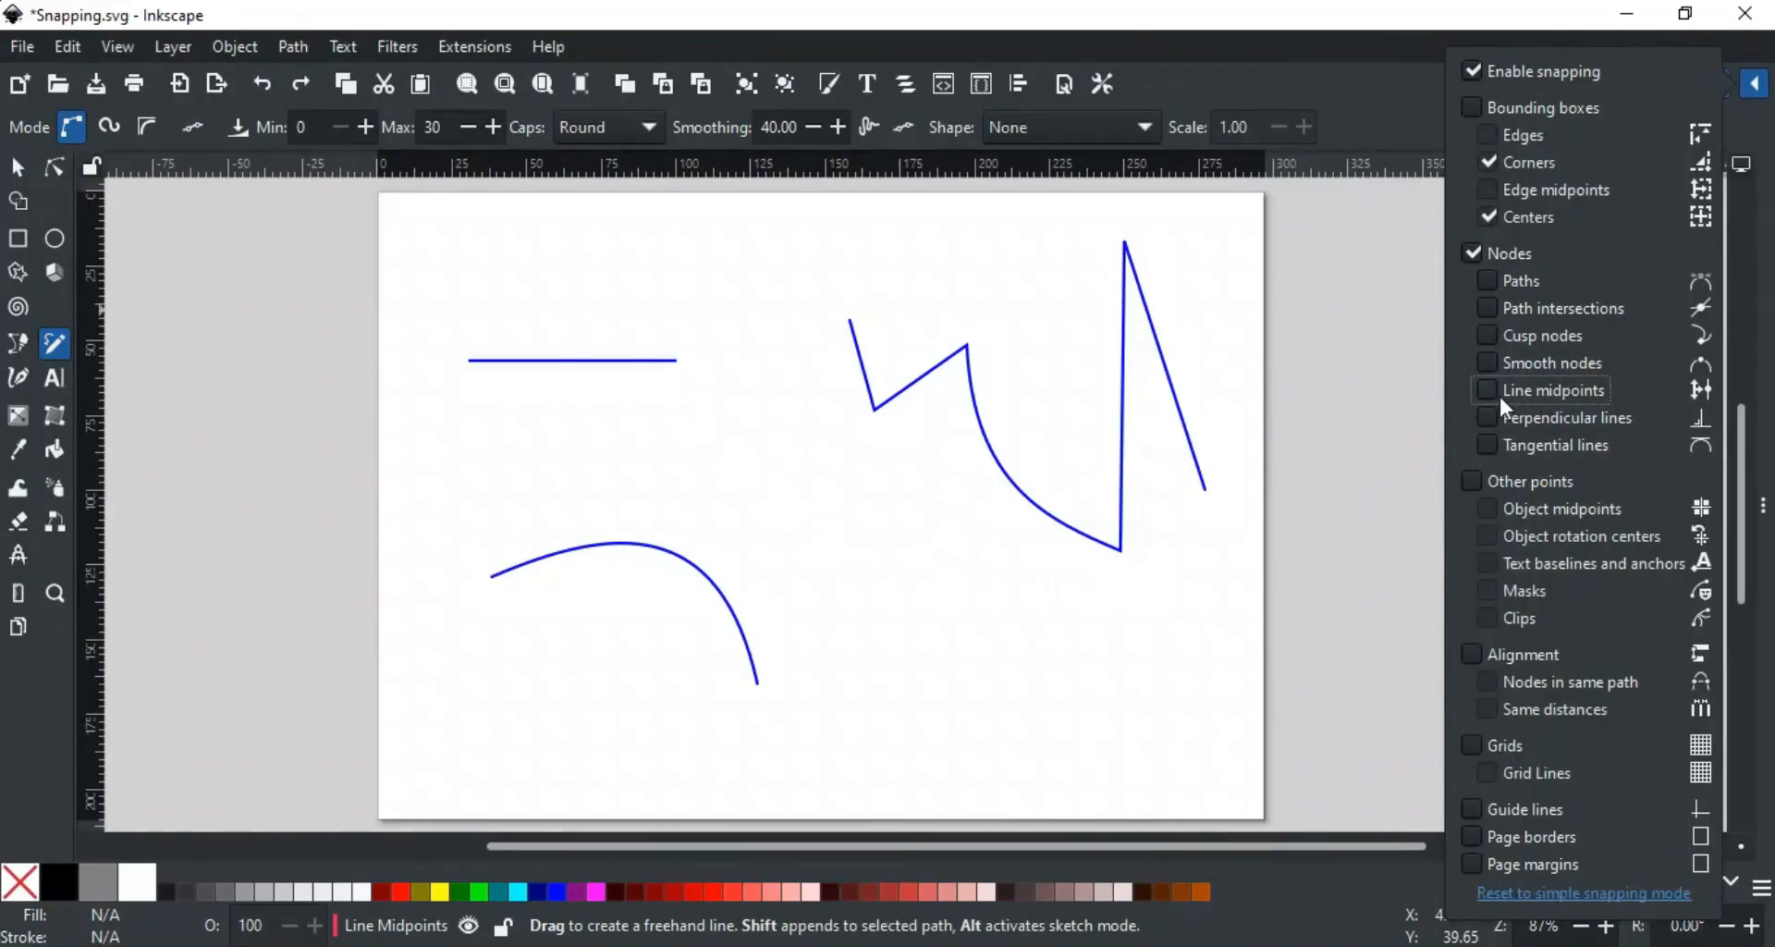
pyautogui.click(1368, 447)
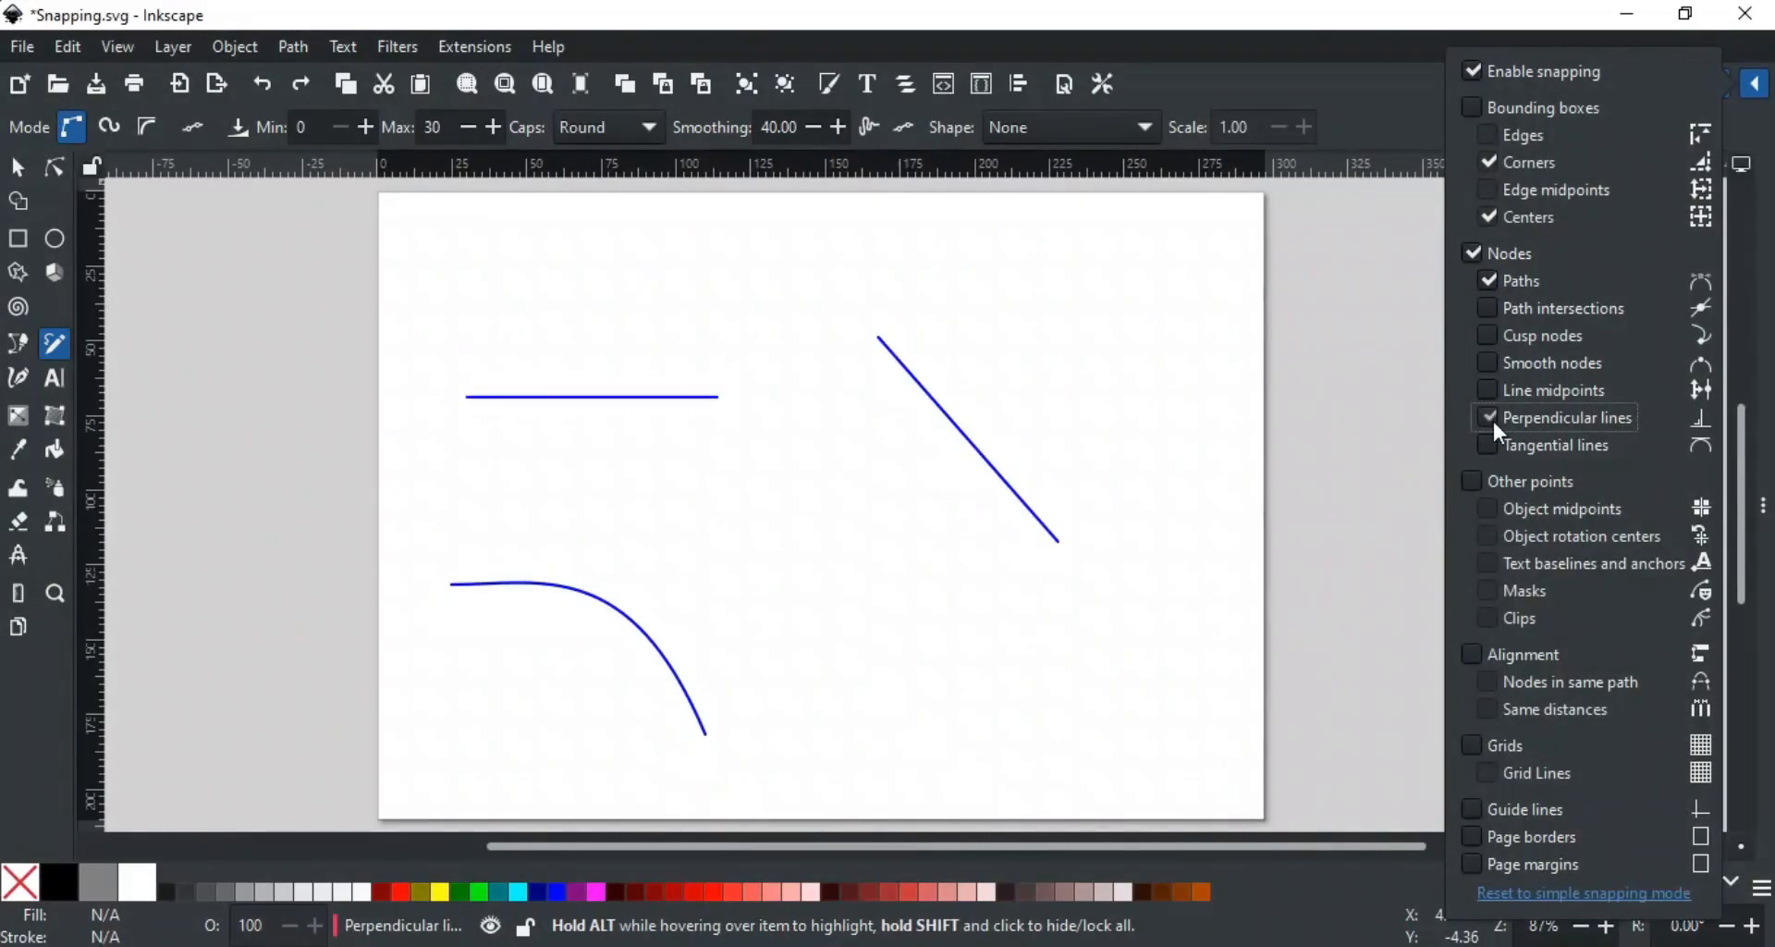
# With path and perpendicular snapping on, draw straight red lines perpendicular to the horizontal and the diagonal blue lines.
pyautogui.click(1119, 482)
pyautogui.click(559, 248)
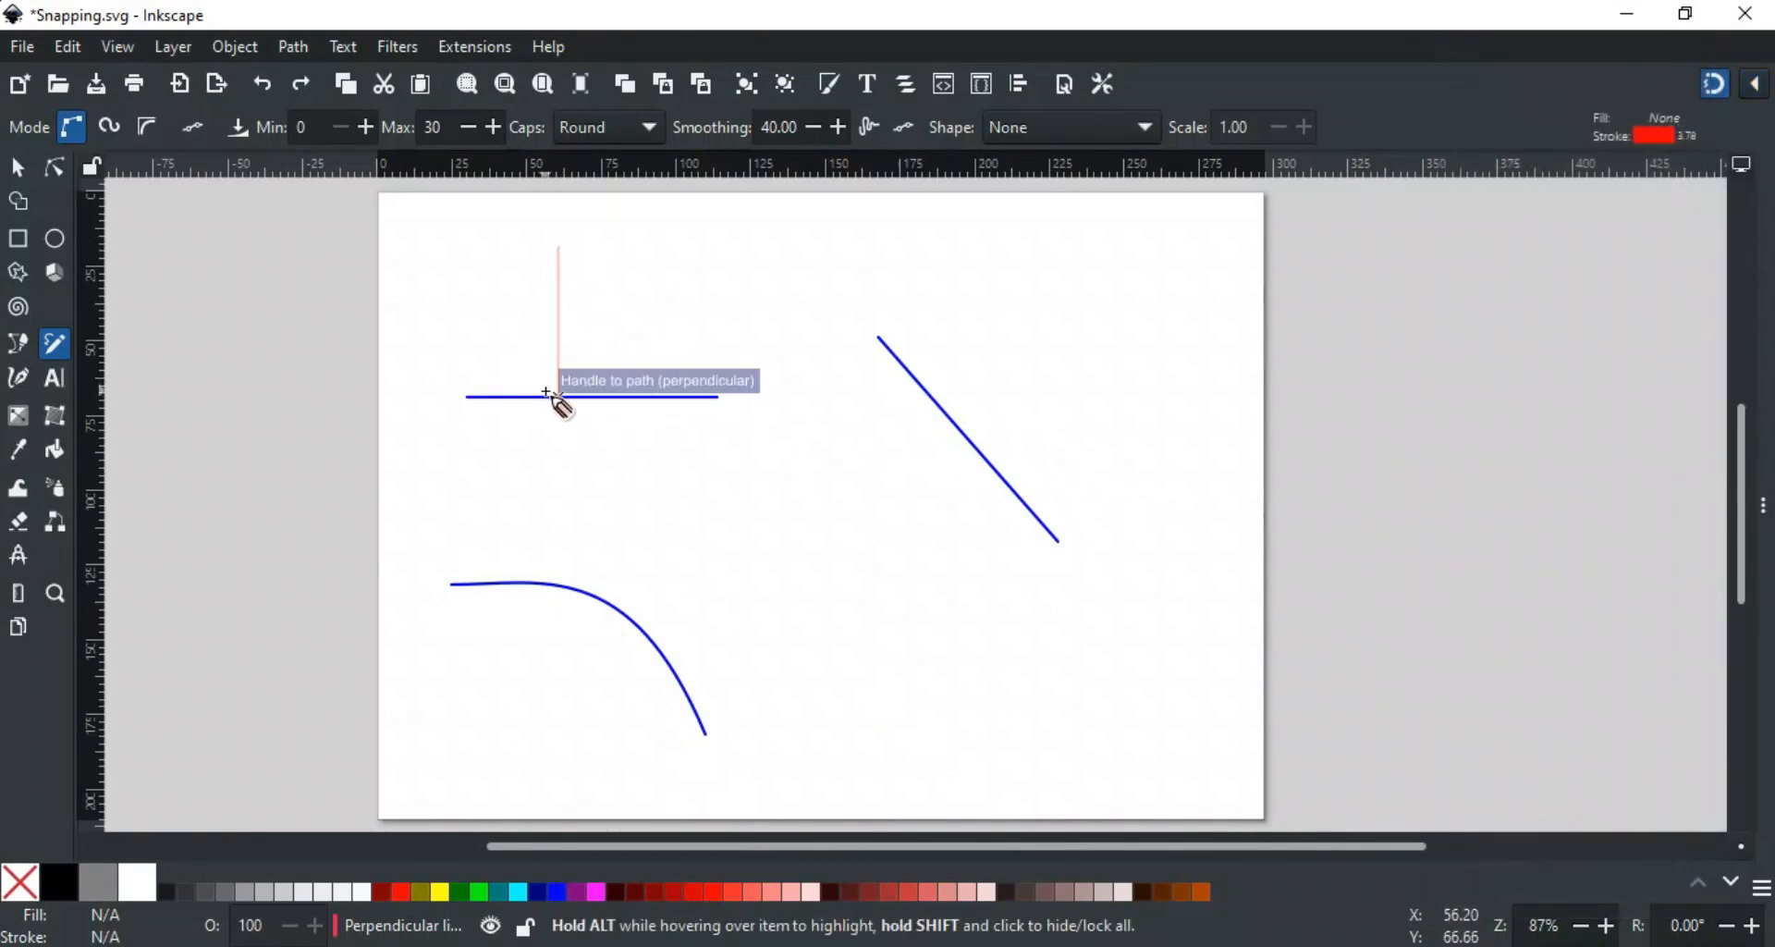
pyautogui.click(559, 396)
pyautogui.click(1130, 294)
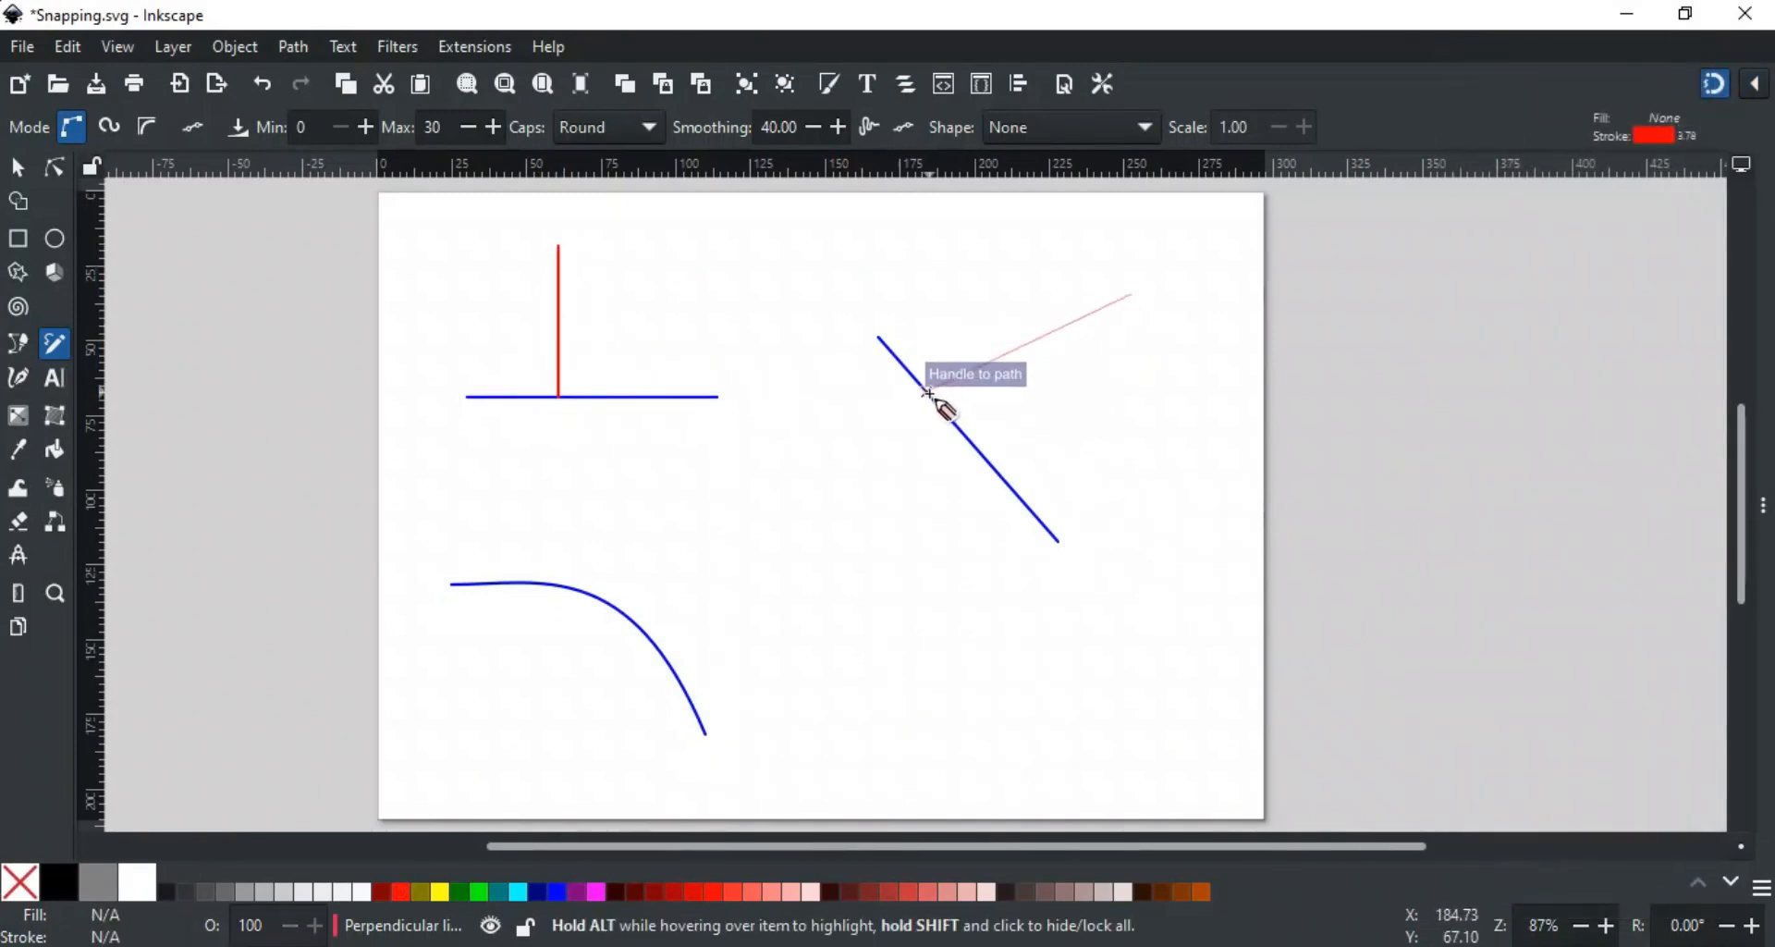
pyautogui.click(968, 440)
# Draw three straight red lines that end perpendicular to the blue curve at different points along it.
pyautogui.click(853, 630)
pyautogui.click(695, 707)
pyautogui.click(538, 481)
pyautogui.click(535, 582)
pyautogui.click(738, 497)
pyautogui.click(641, 605)
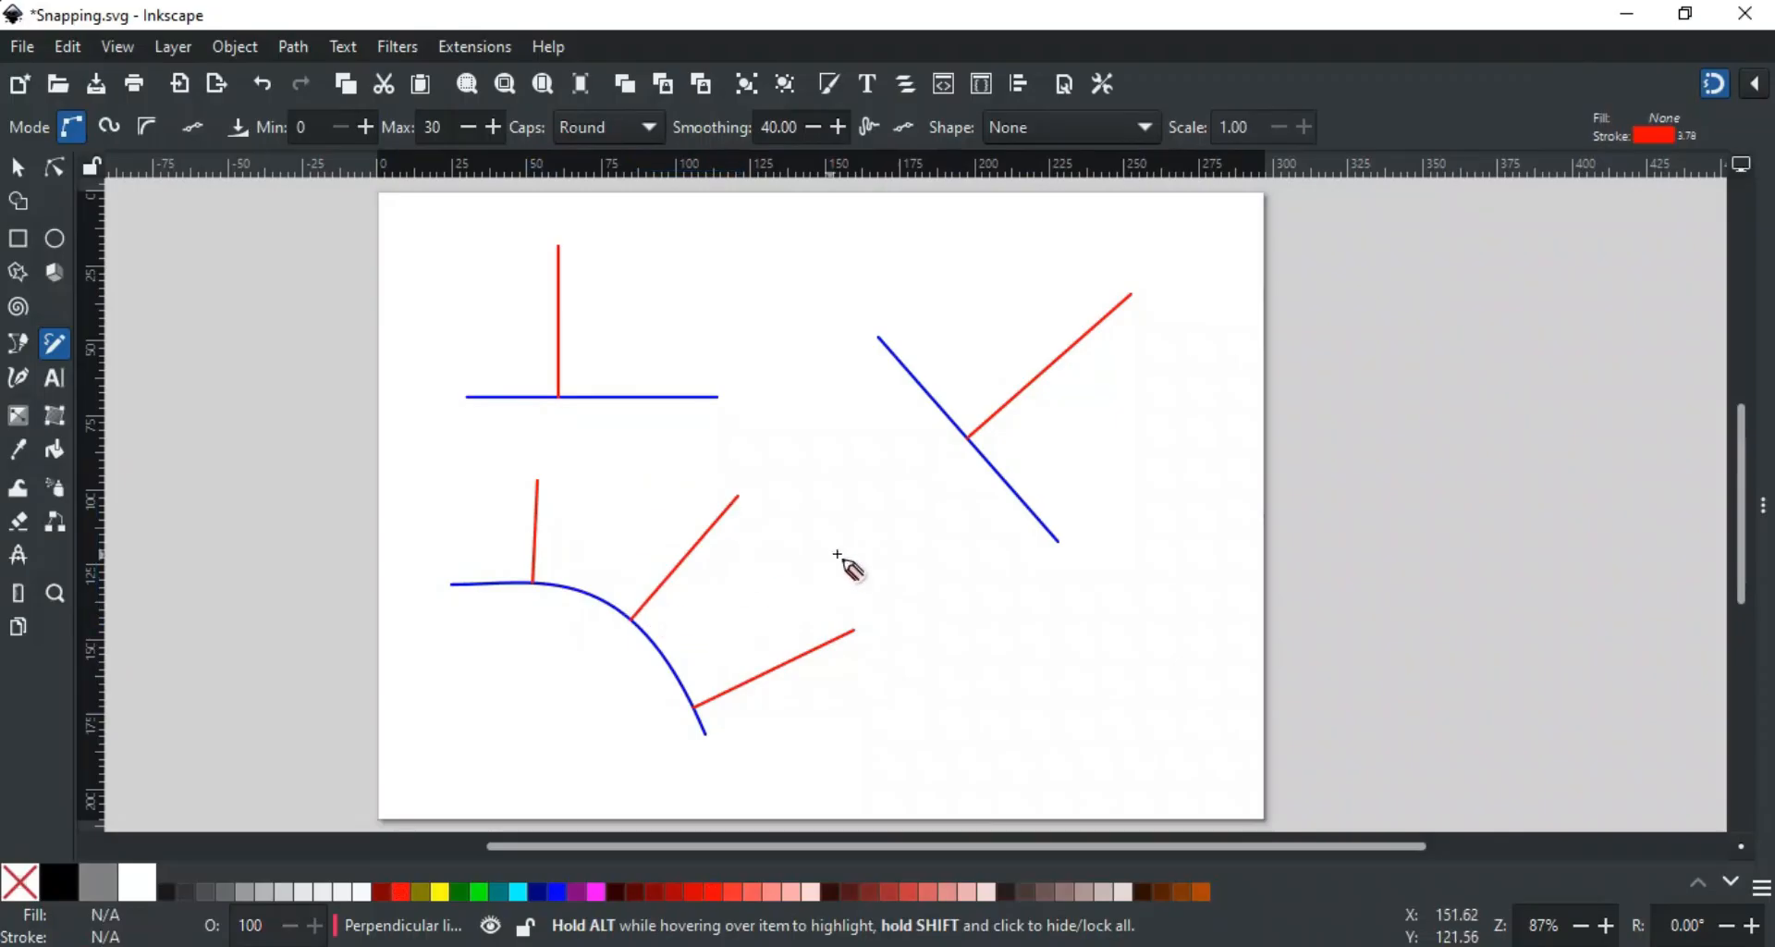
# Enable tangential line snapping and draw a red line tangent to the curved segment of the blue zigzag path.
pyautogui.click(1754, 84)
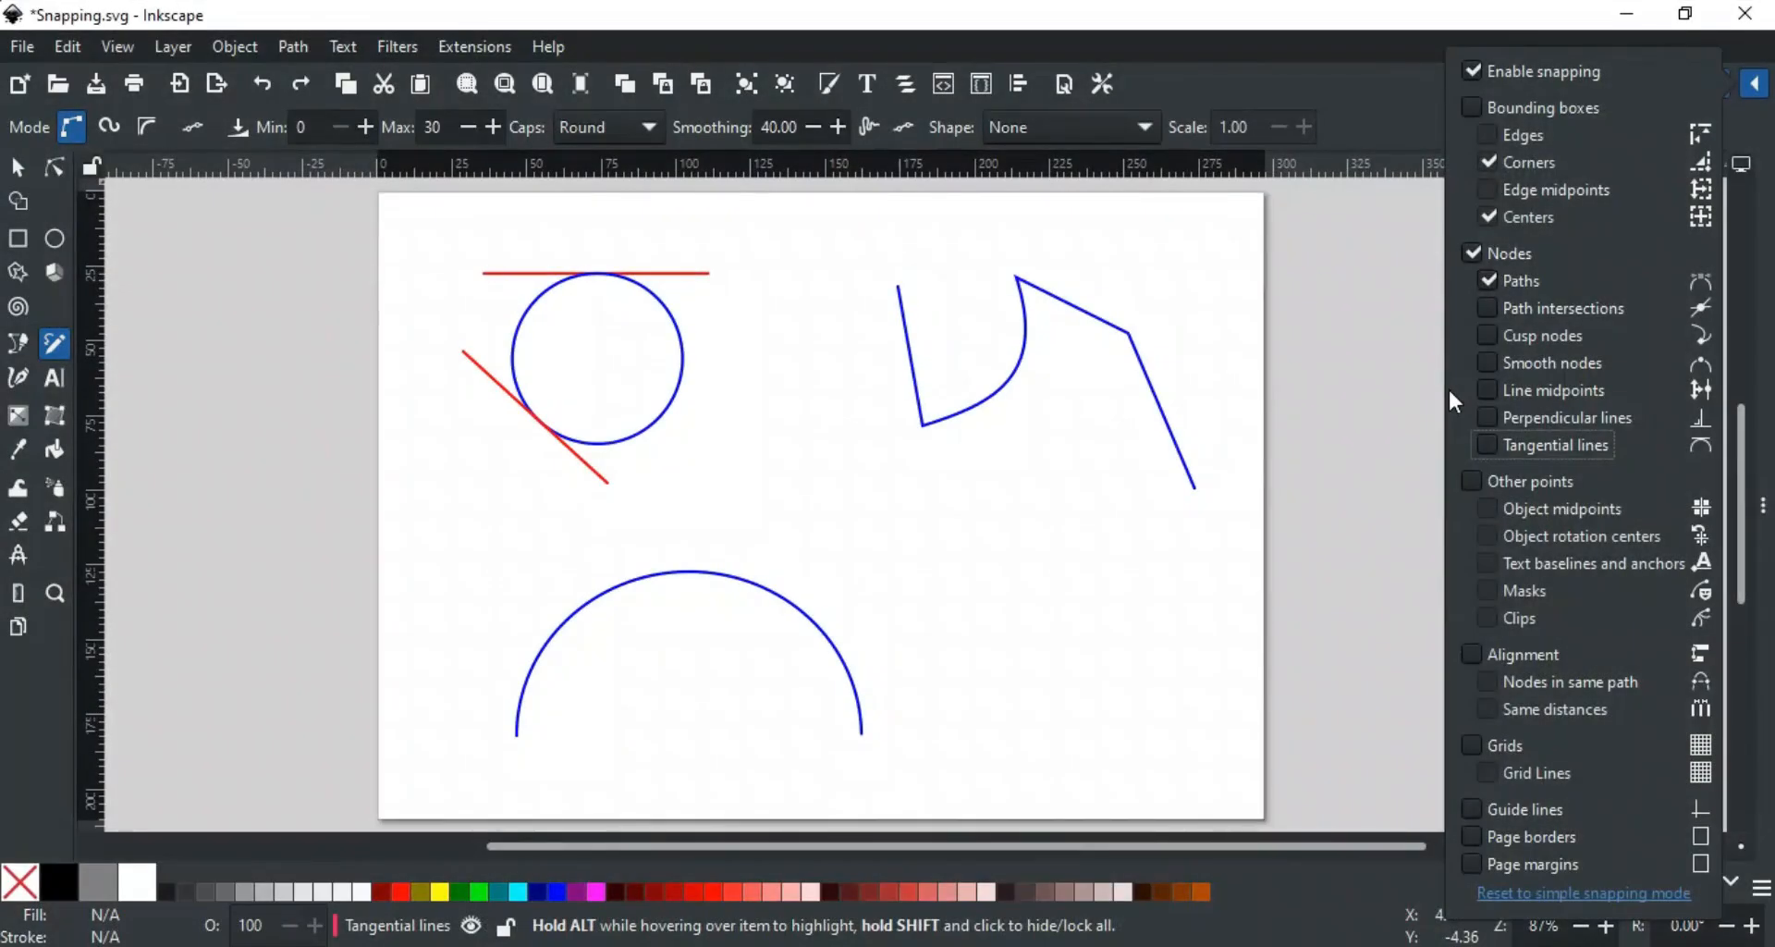
pyautogui.click(1489, 447)
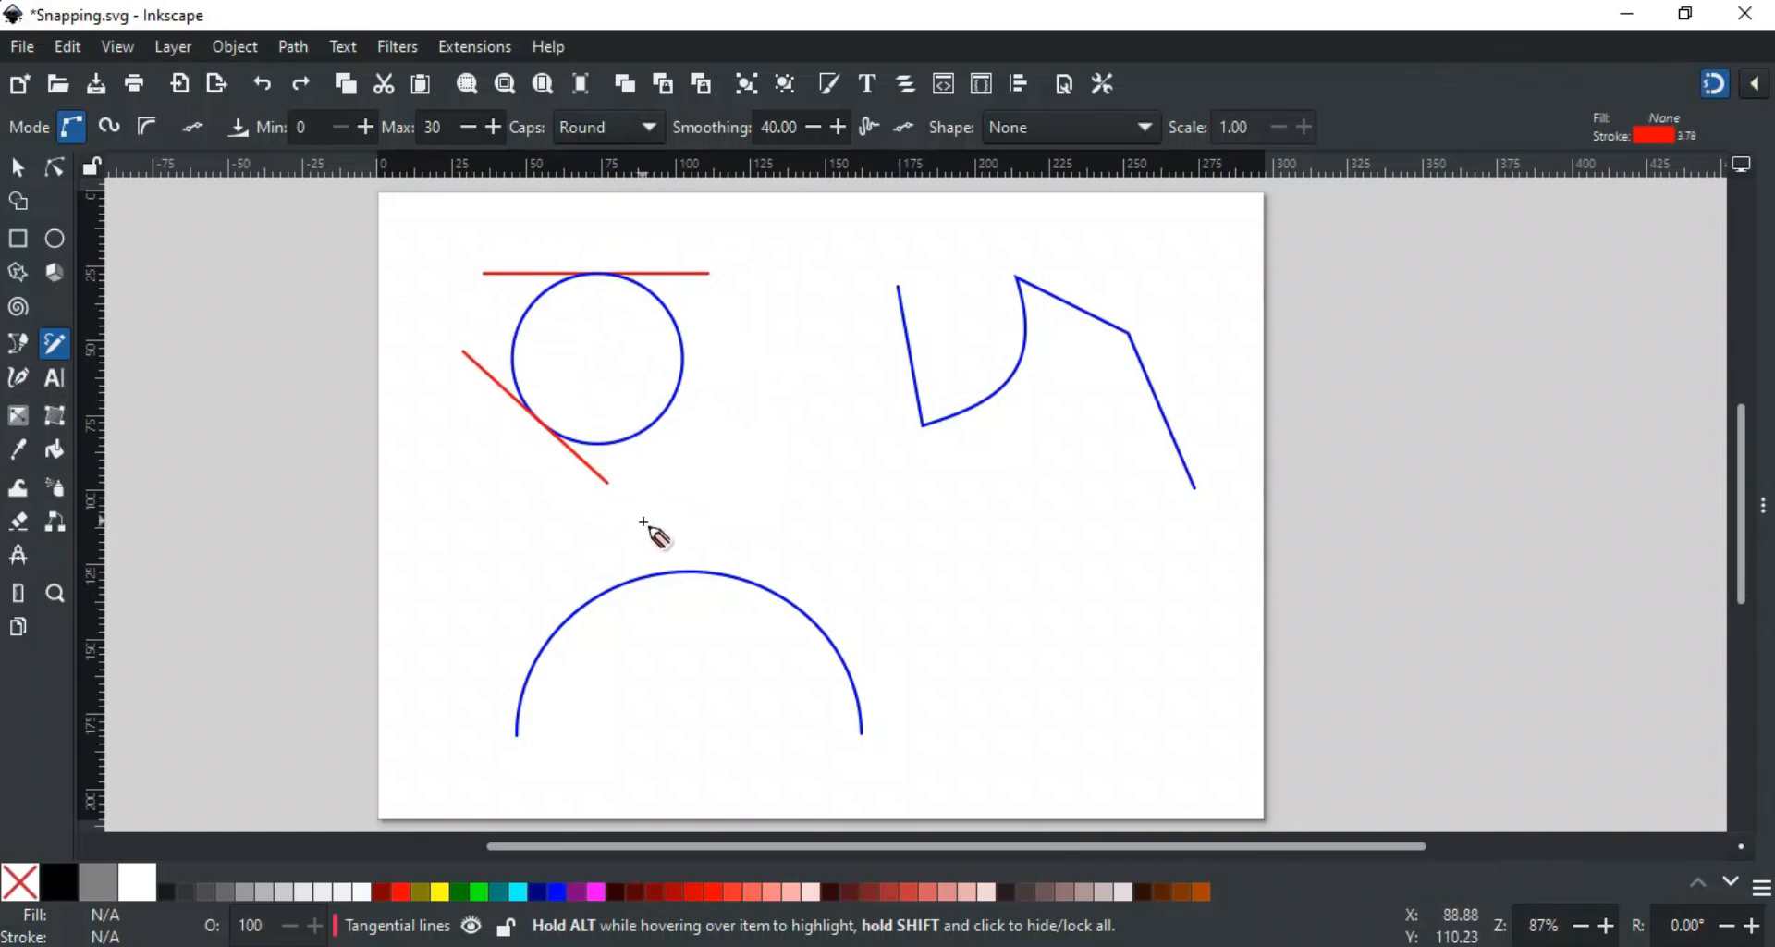
pyautogui.click(881, 508)
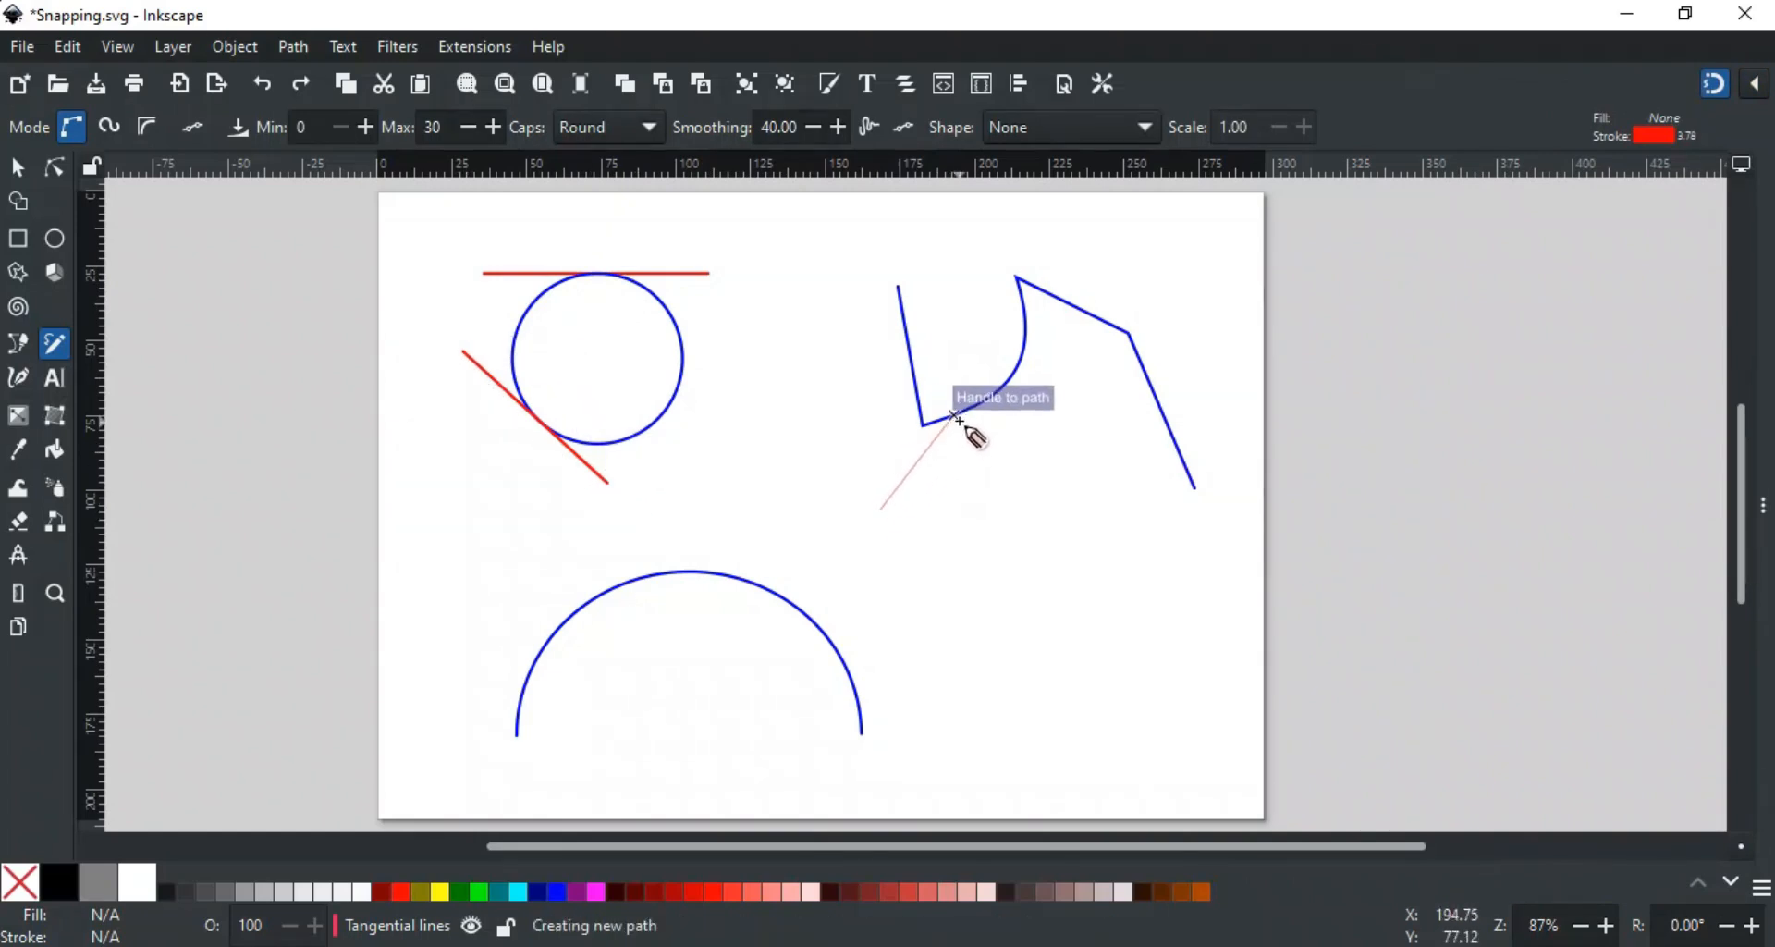
pyautogui.doubleClick(1000, 386)
# Draw three red lines tangent to the blue arch, at its right side, its peak and its left side.
pyautogui.click(909, 729)
pyautogui.click(940, 752)
pyautogui.doubleClick(821, 629)
pyautogui.click(851, 575)
pyautogui.doubleClick(693, 575)
pyautogui.click(474, 731)
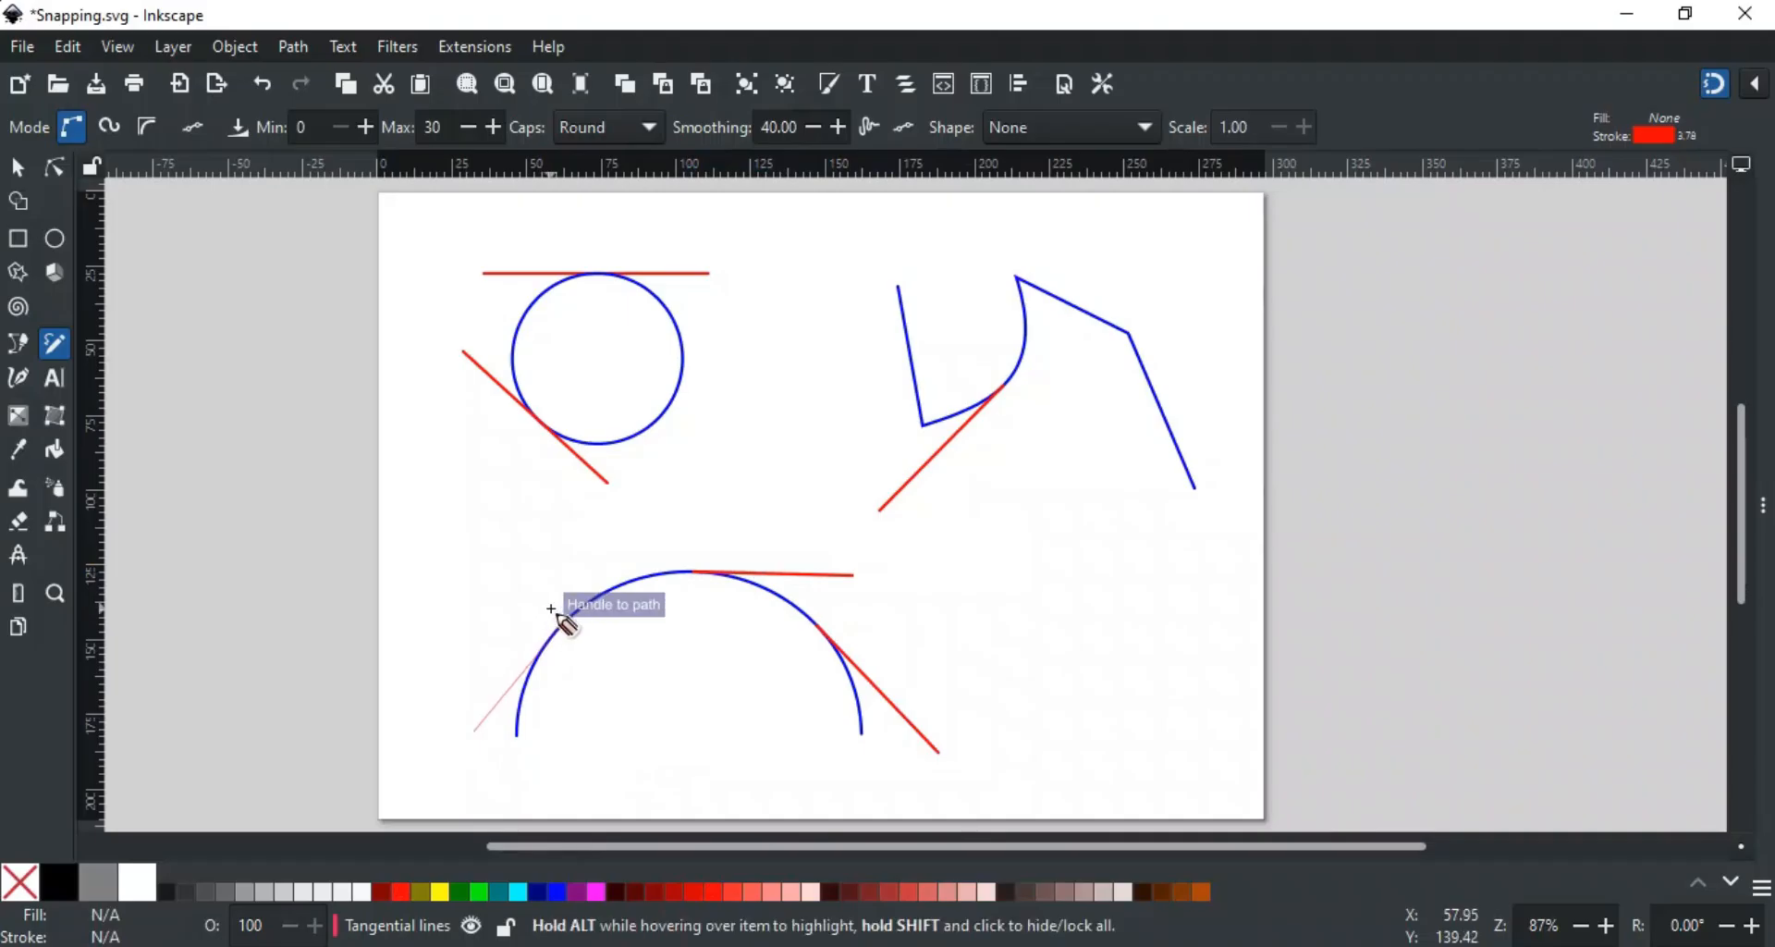
pyautogui.doubleClick(552, 611)
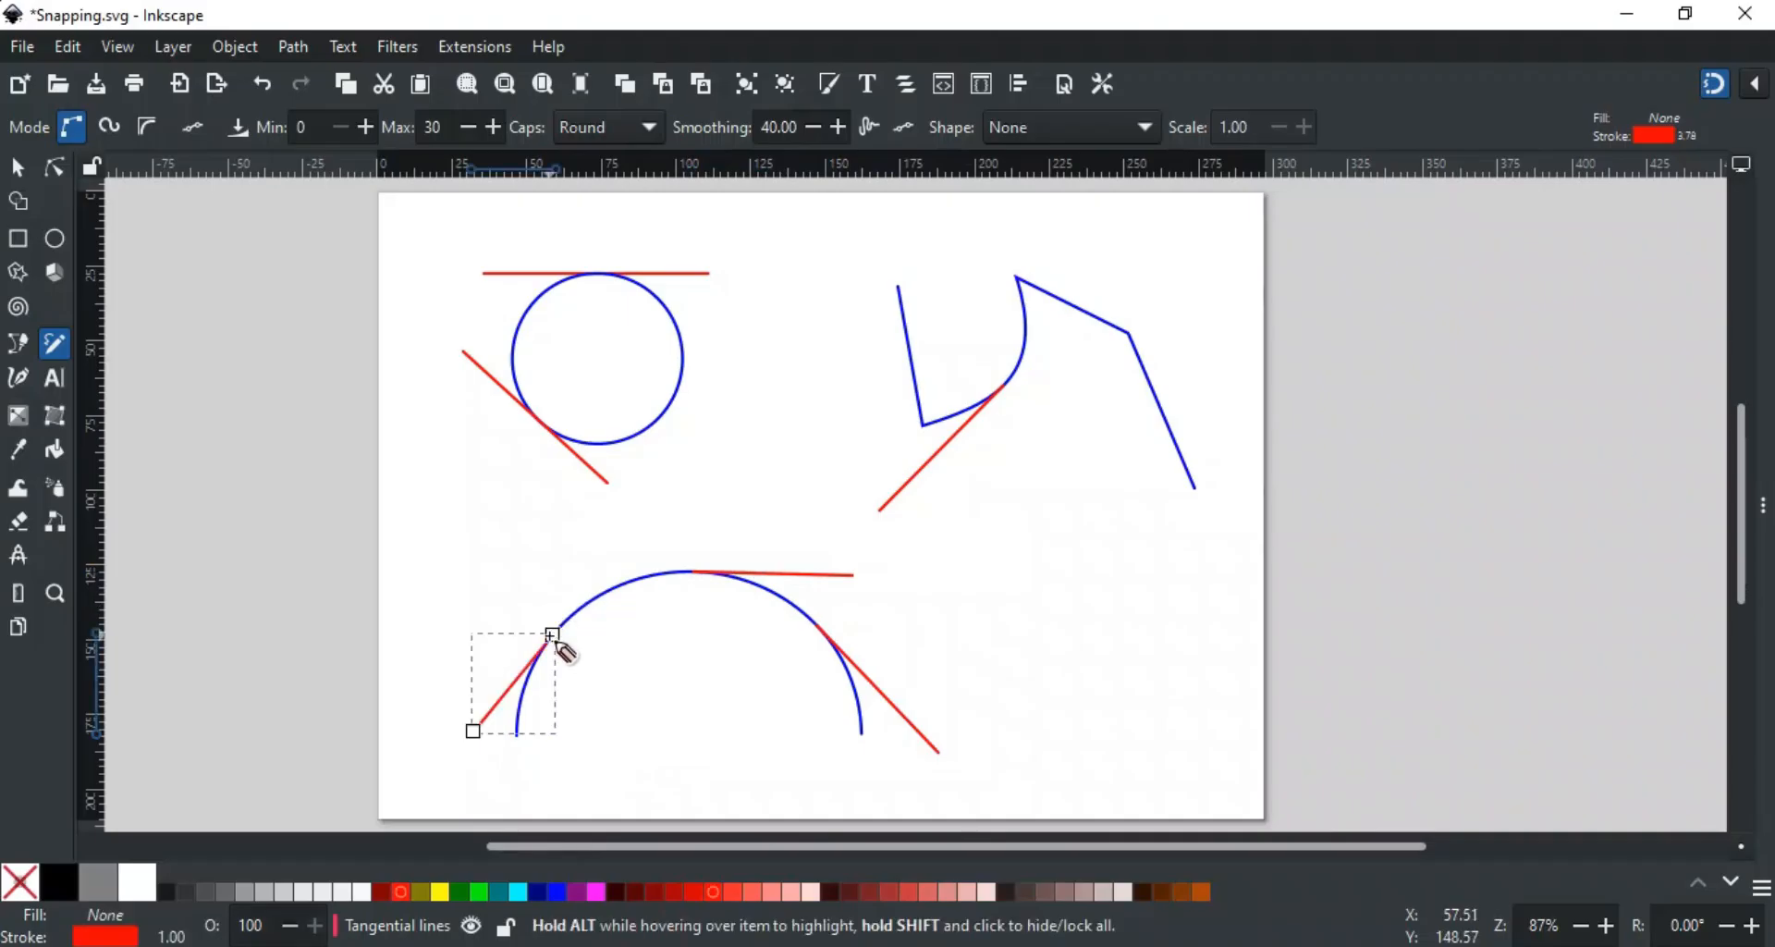
# Enable snapping to other points with the object midpoints option for the circle, rectangle and S-curve.
pyautogui.click(1748, 86)
pyautogui.click(1383, 395)
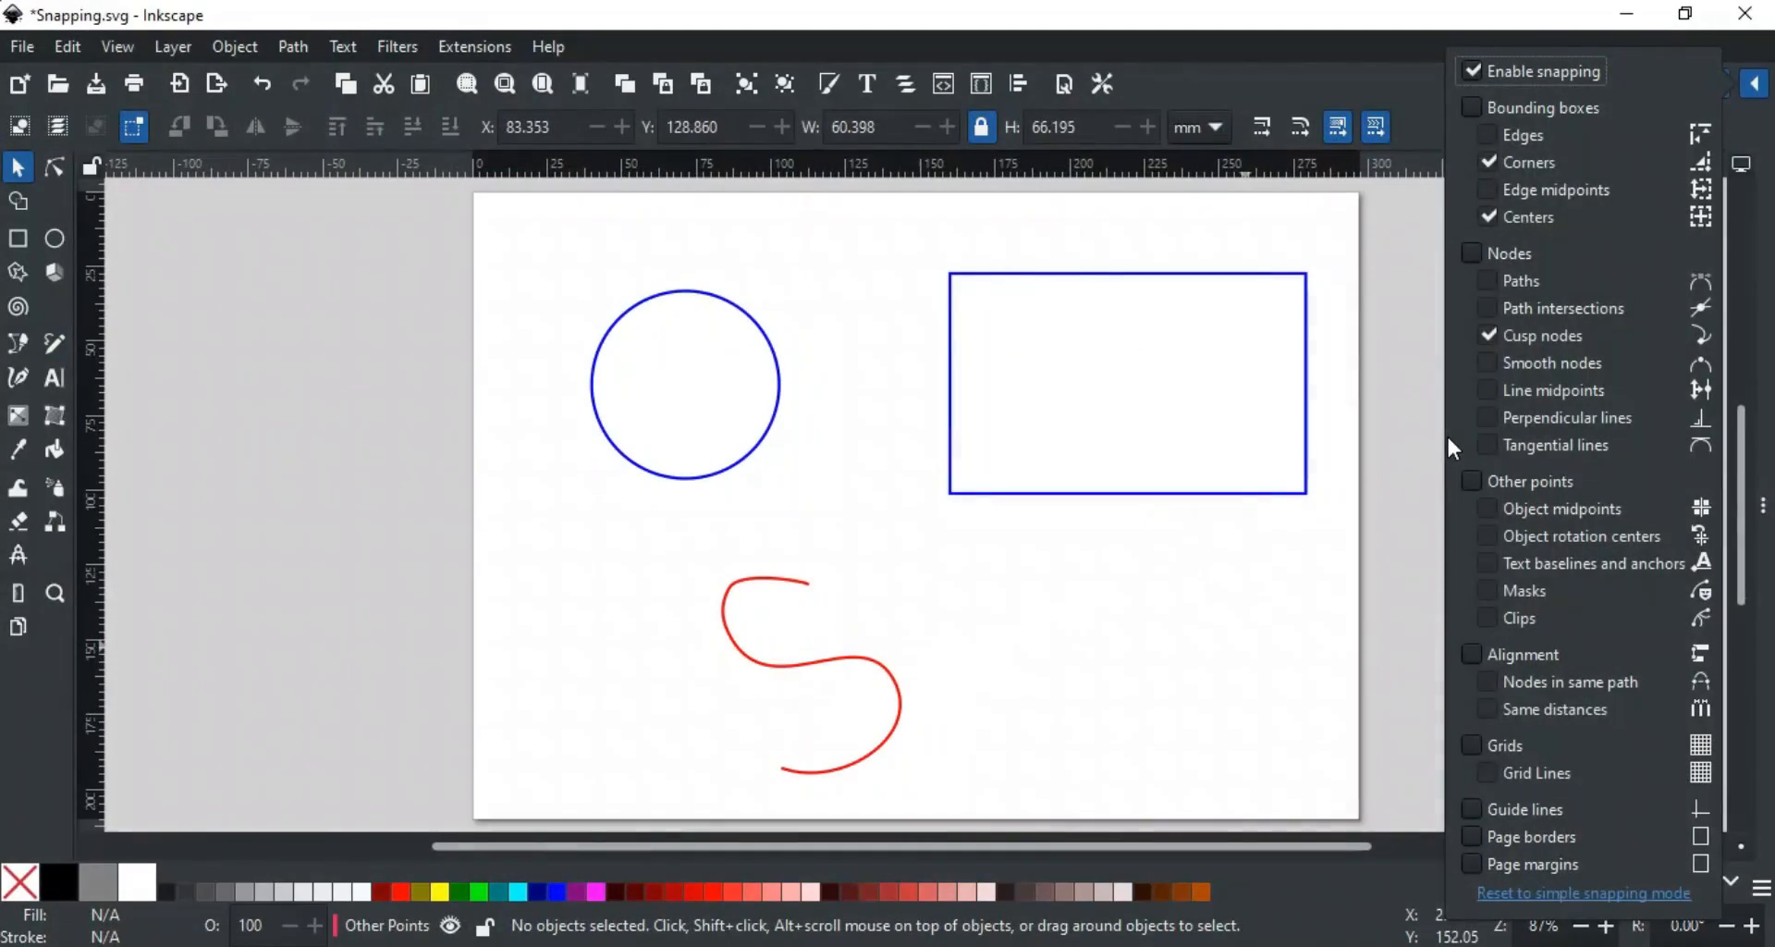
pyautogui.click(1471, 480)
pyautogui.click(1482, 512)
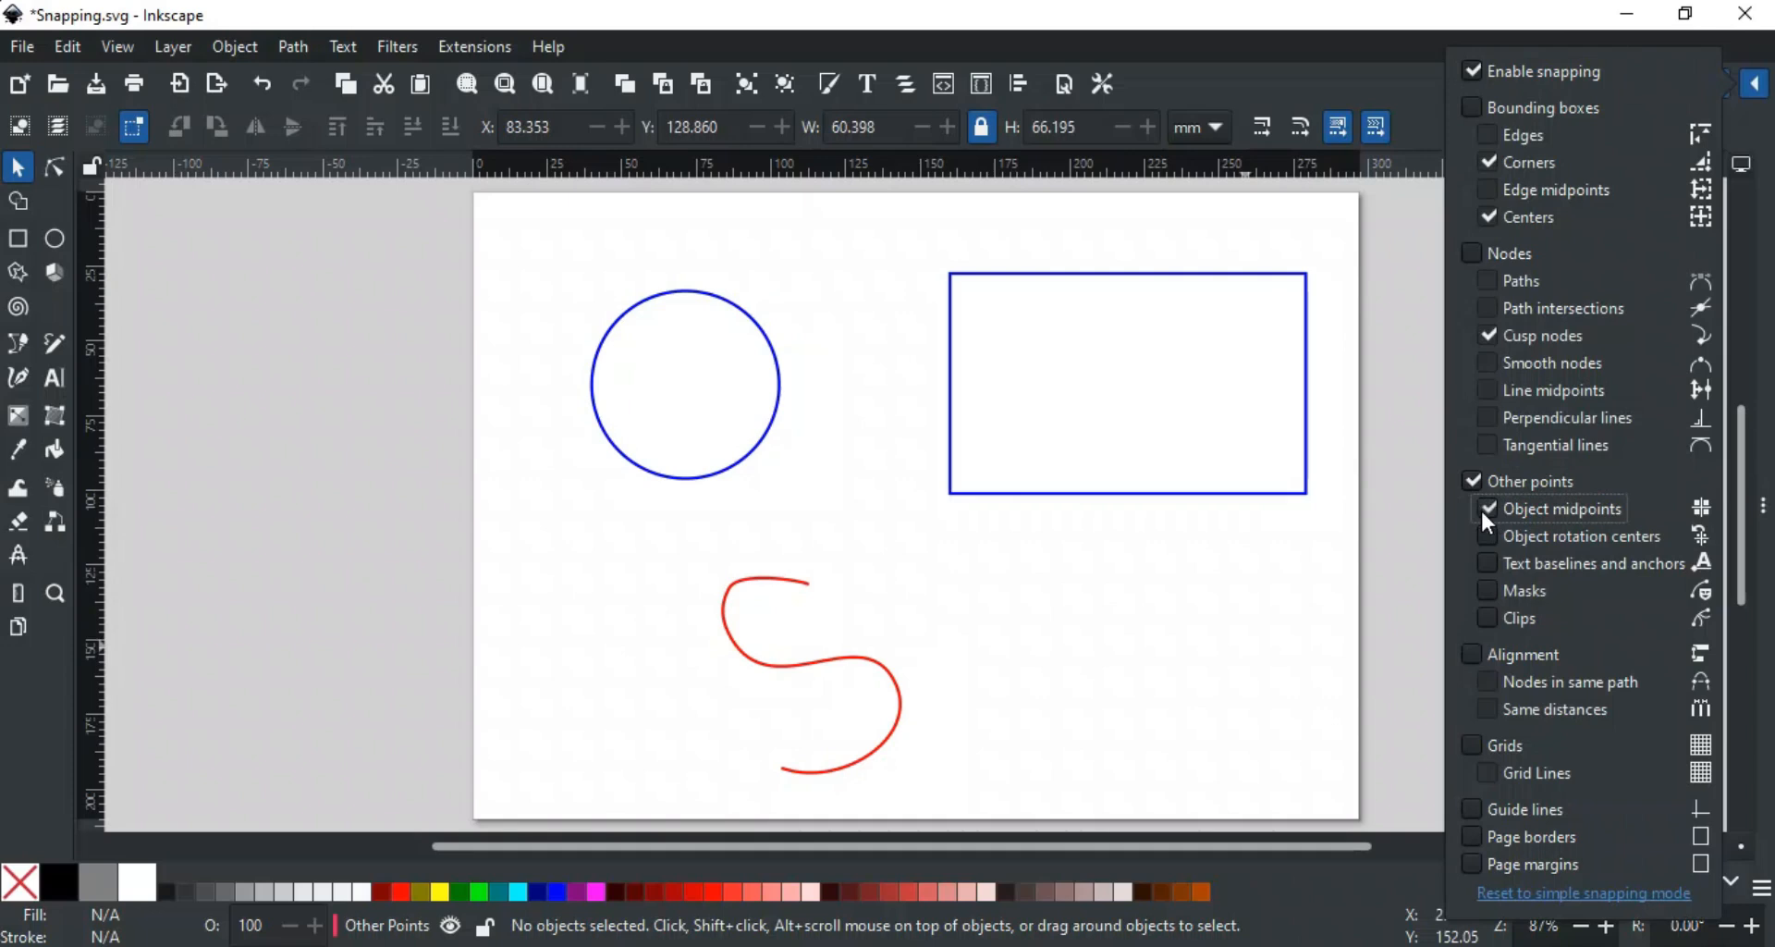
pyautogui.click(1204, 530)
# Try snapping the blue circle to the rectangle's midpoint, undo the move, and deselect the circle.
pyautogui.click(769, 429)
pyautogui.moveTo(739, 469); pyautogui.dragTo(1175, 459)
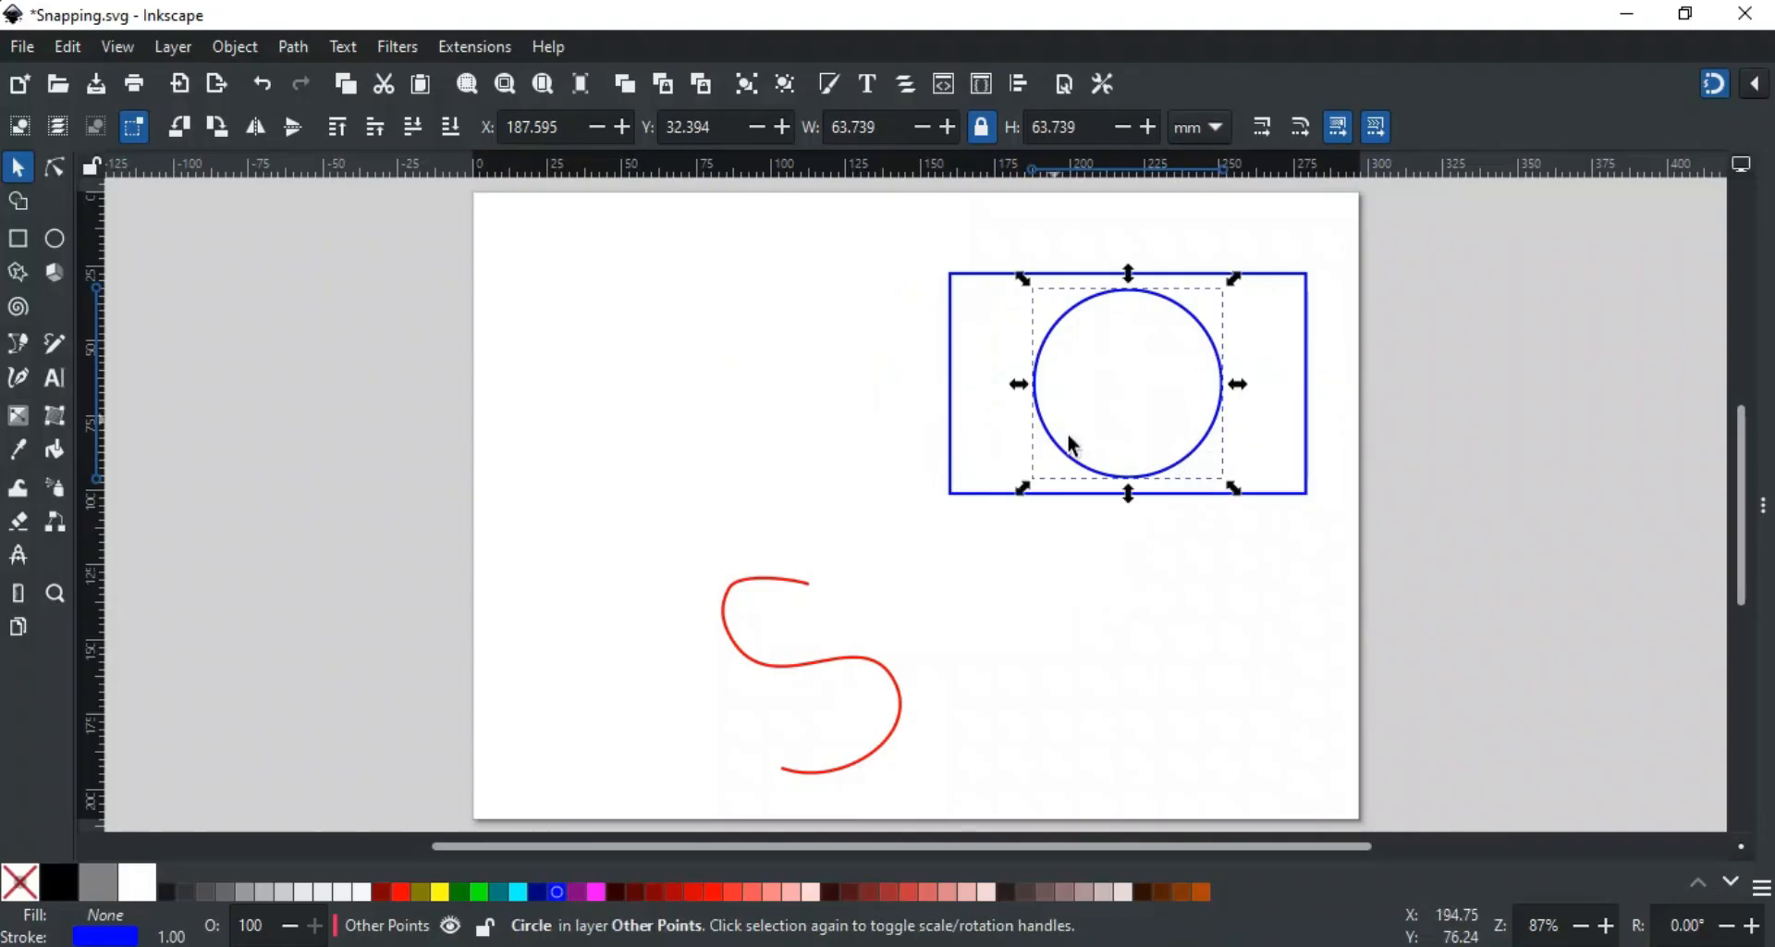
pyautogui.hotkey('ctrl', 'z')
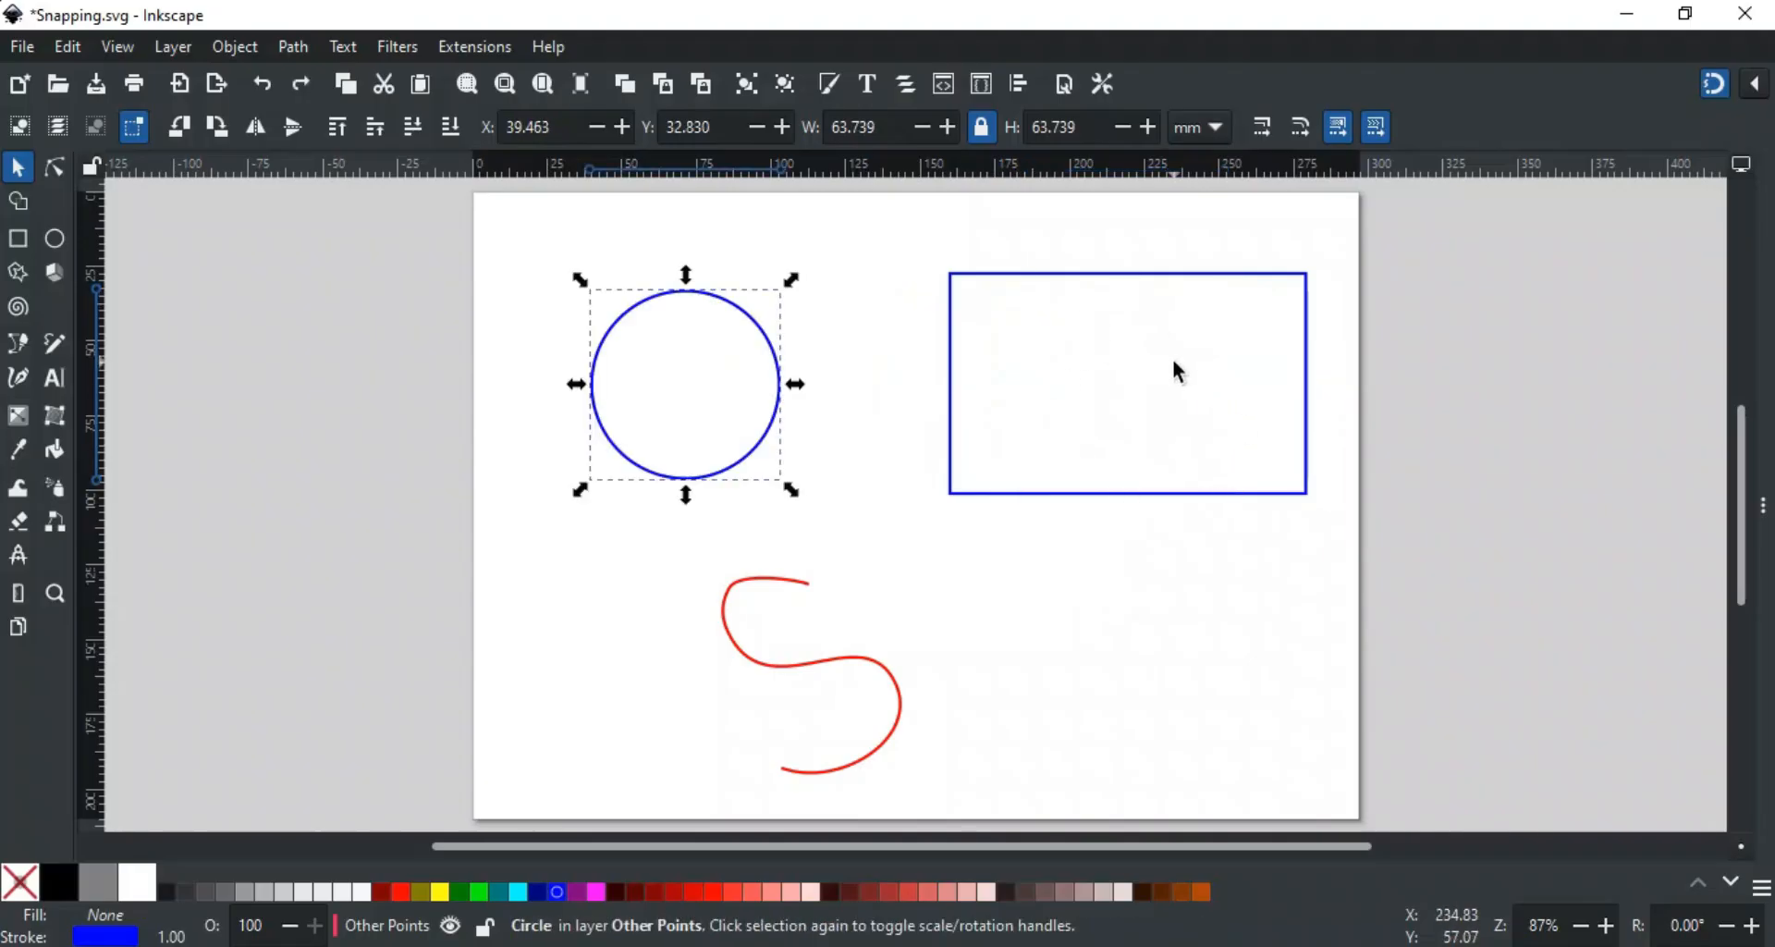
pyautogui.click(971, 446)
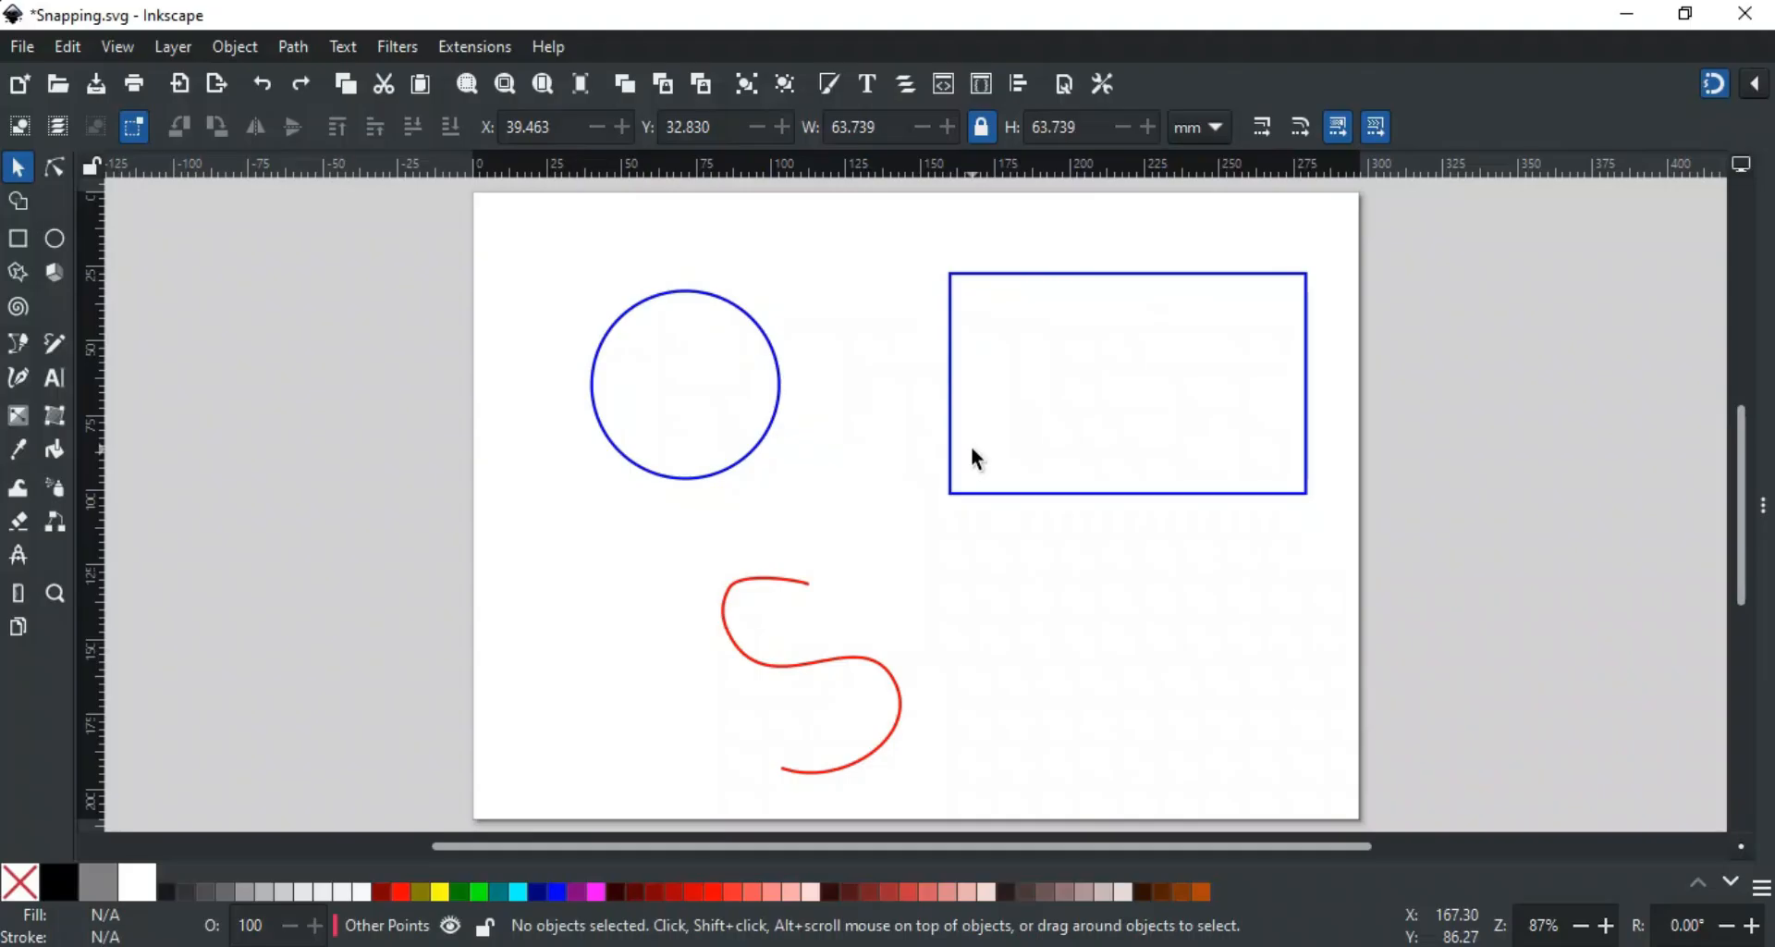
# Turn off object midpoint snapping, and turn on bounding box and node snapping.
pyautogui.click(1756, 85)
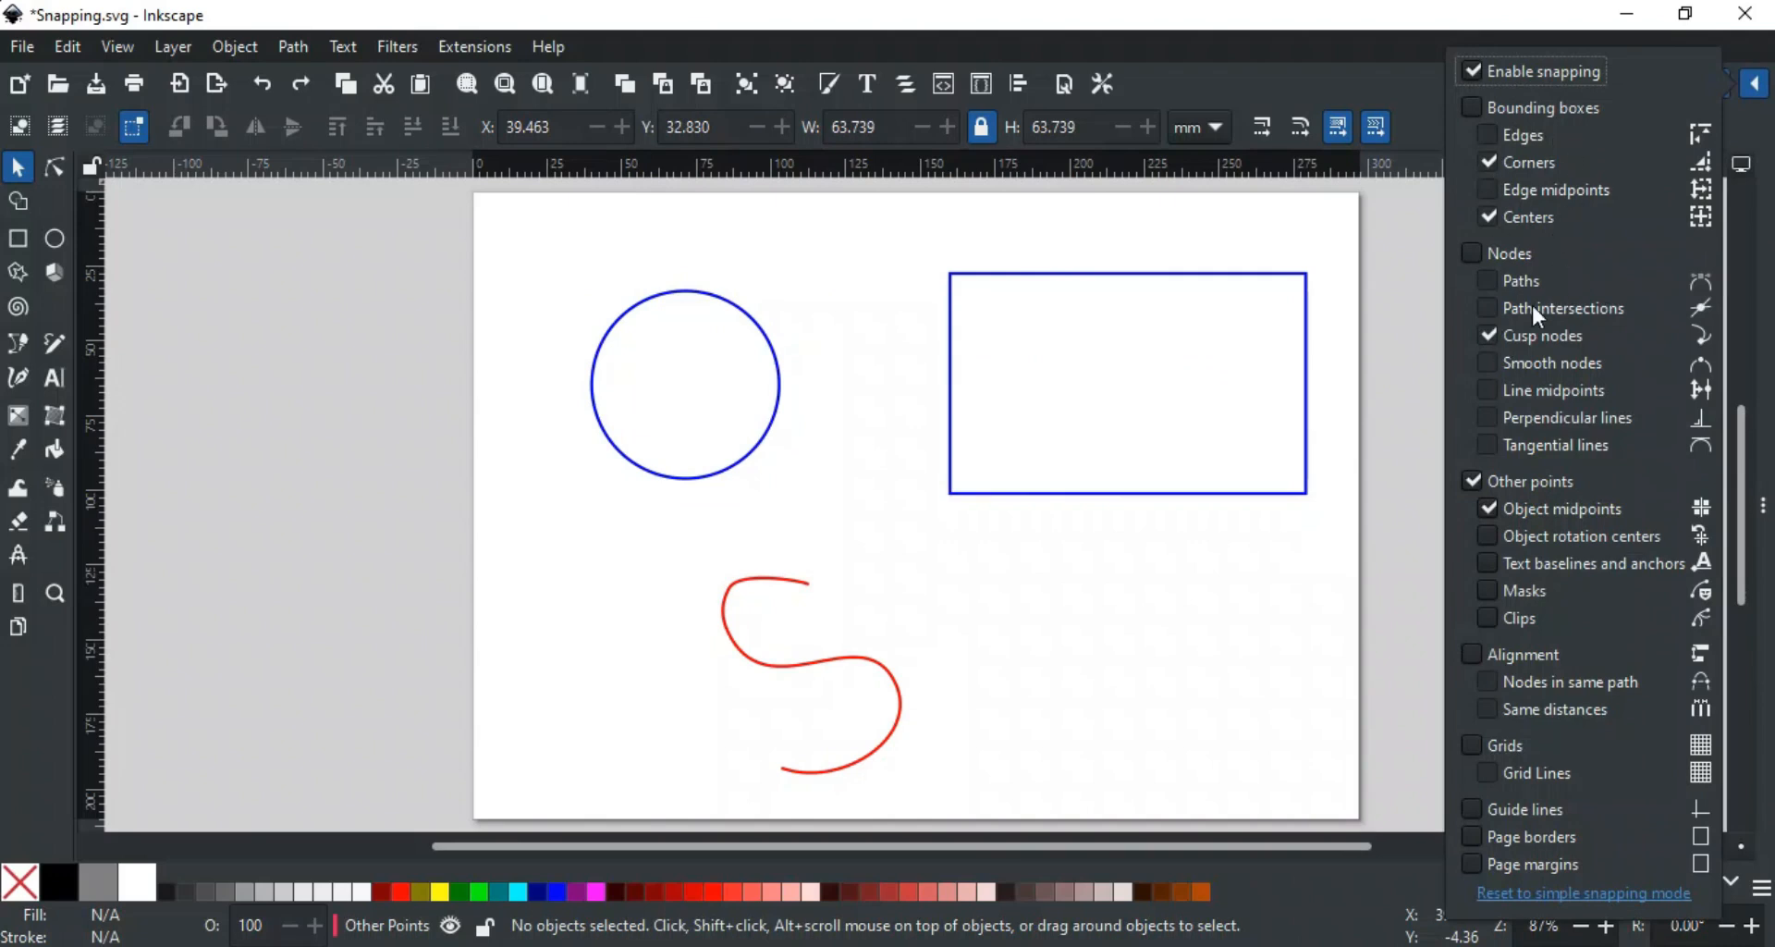
pyautogui.click(1490, 500)
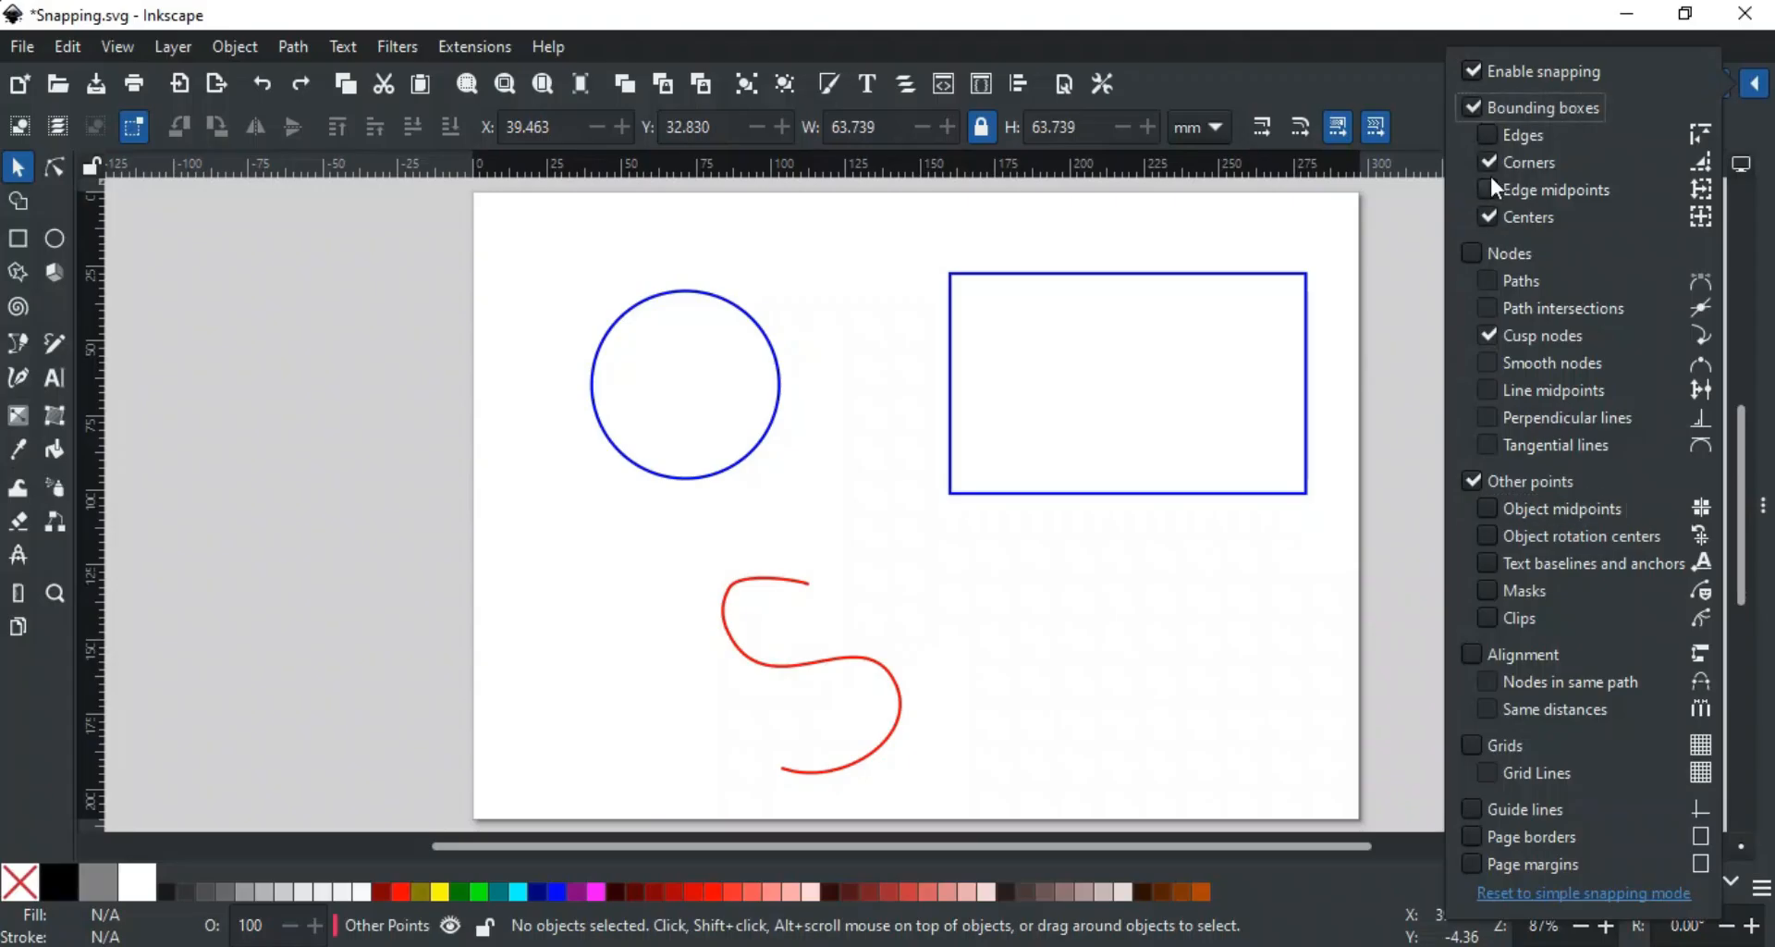
pyautogui.click(1473, 250)
pyautogui.click(1346, 369)
# Move the red S-curve below the rectangle, try midpoint snapping inside the rectangle with the Pencil tool, and deselect the curve.
pyautogui.click(884, 673)
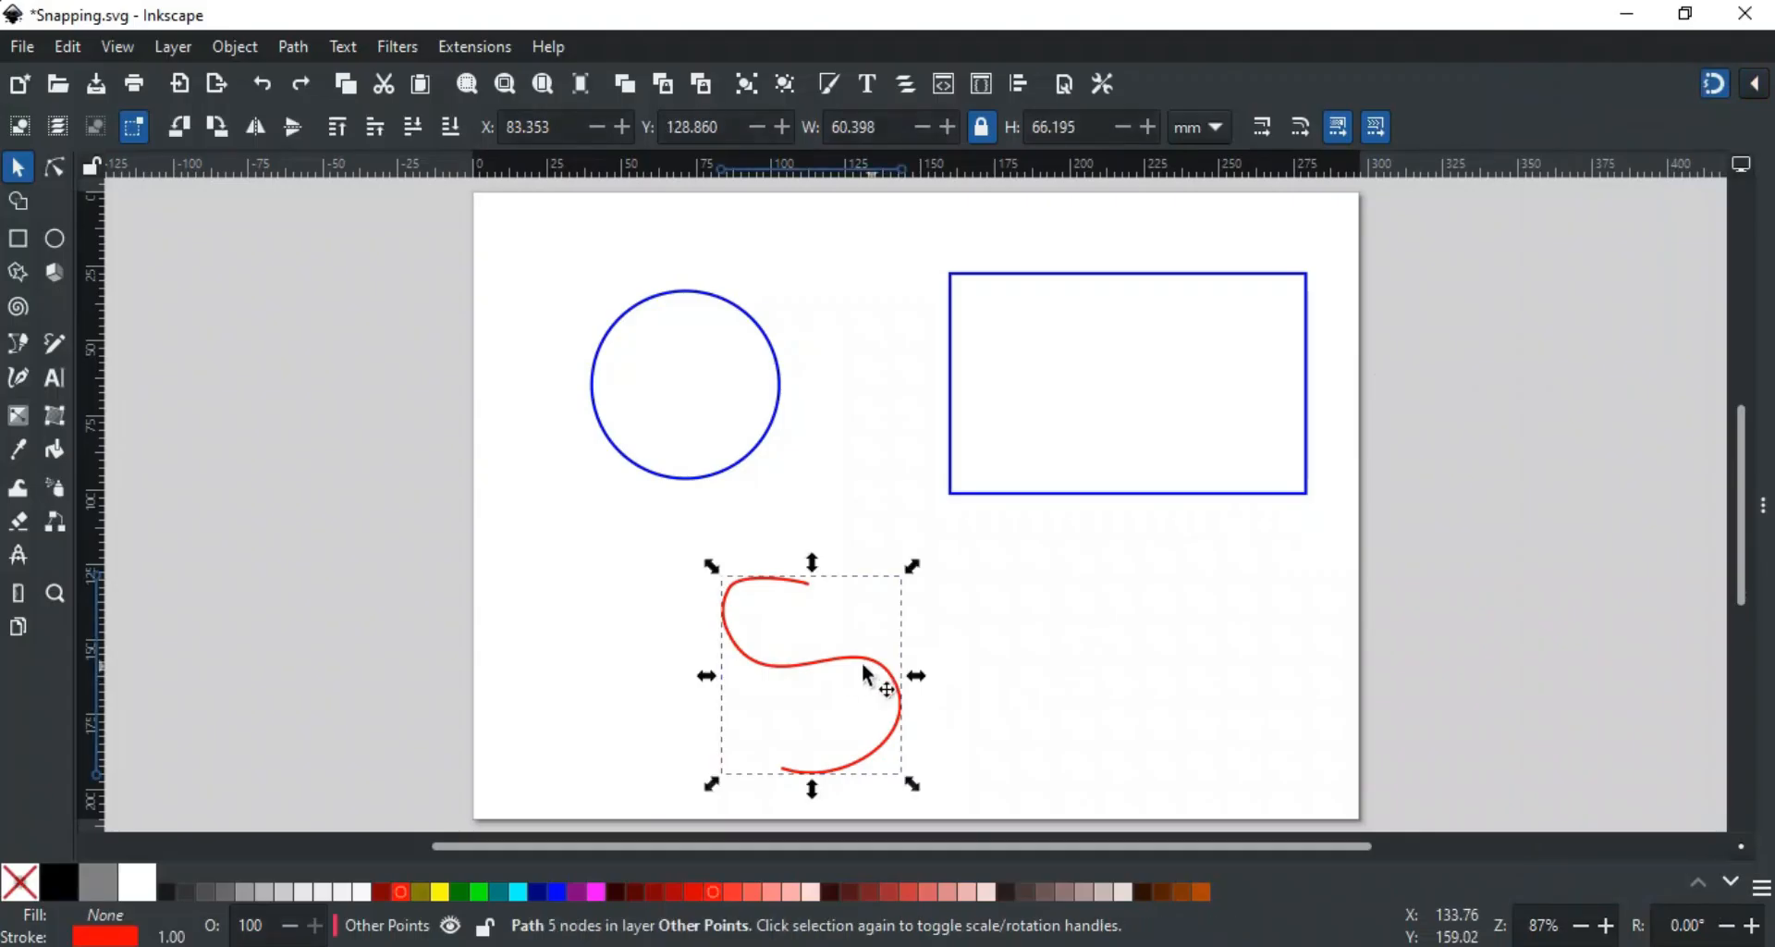
pyautogui.moveTo(826, 668); pyautogui.dragTo(1114, 638)
pyautogui.press('p')
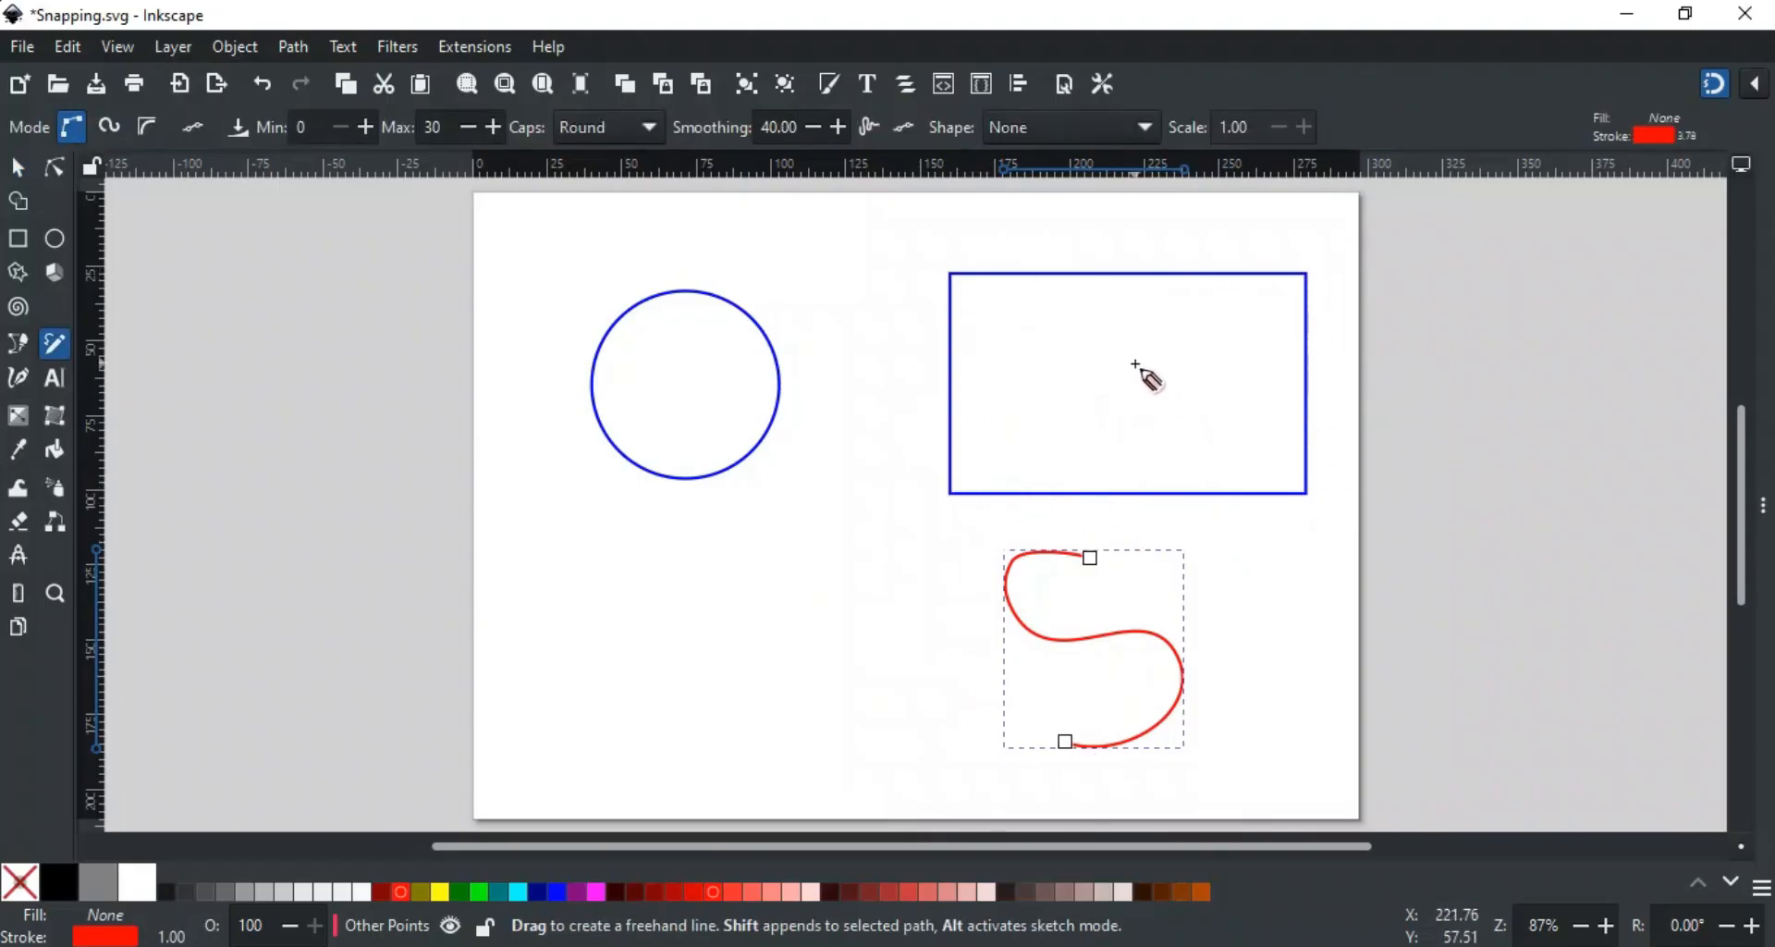
pyautogui.press('Escape')
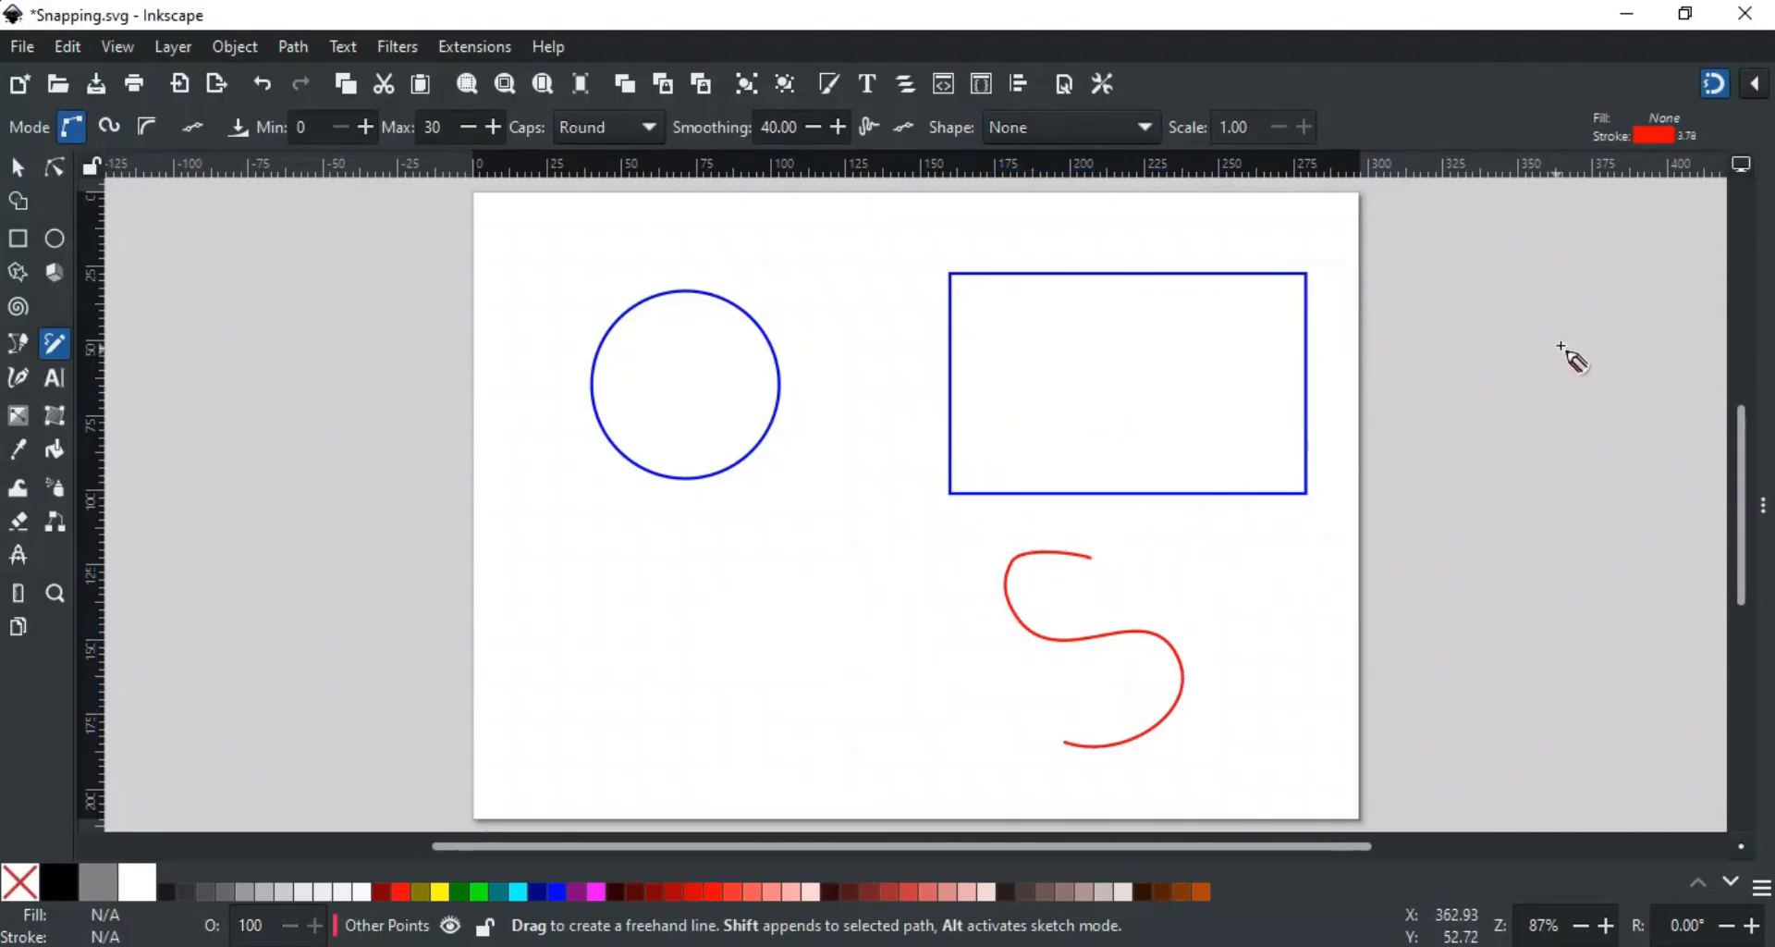
# Turn object midpoint snapping back on and close the snapping options.
pyautogui.click(1754, 84)
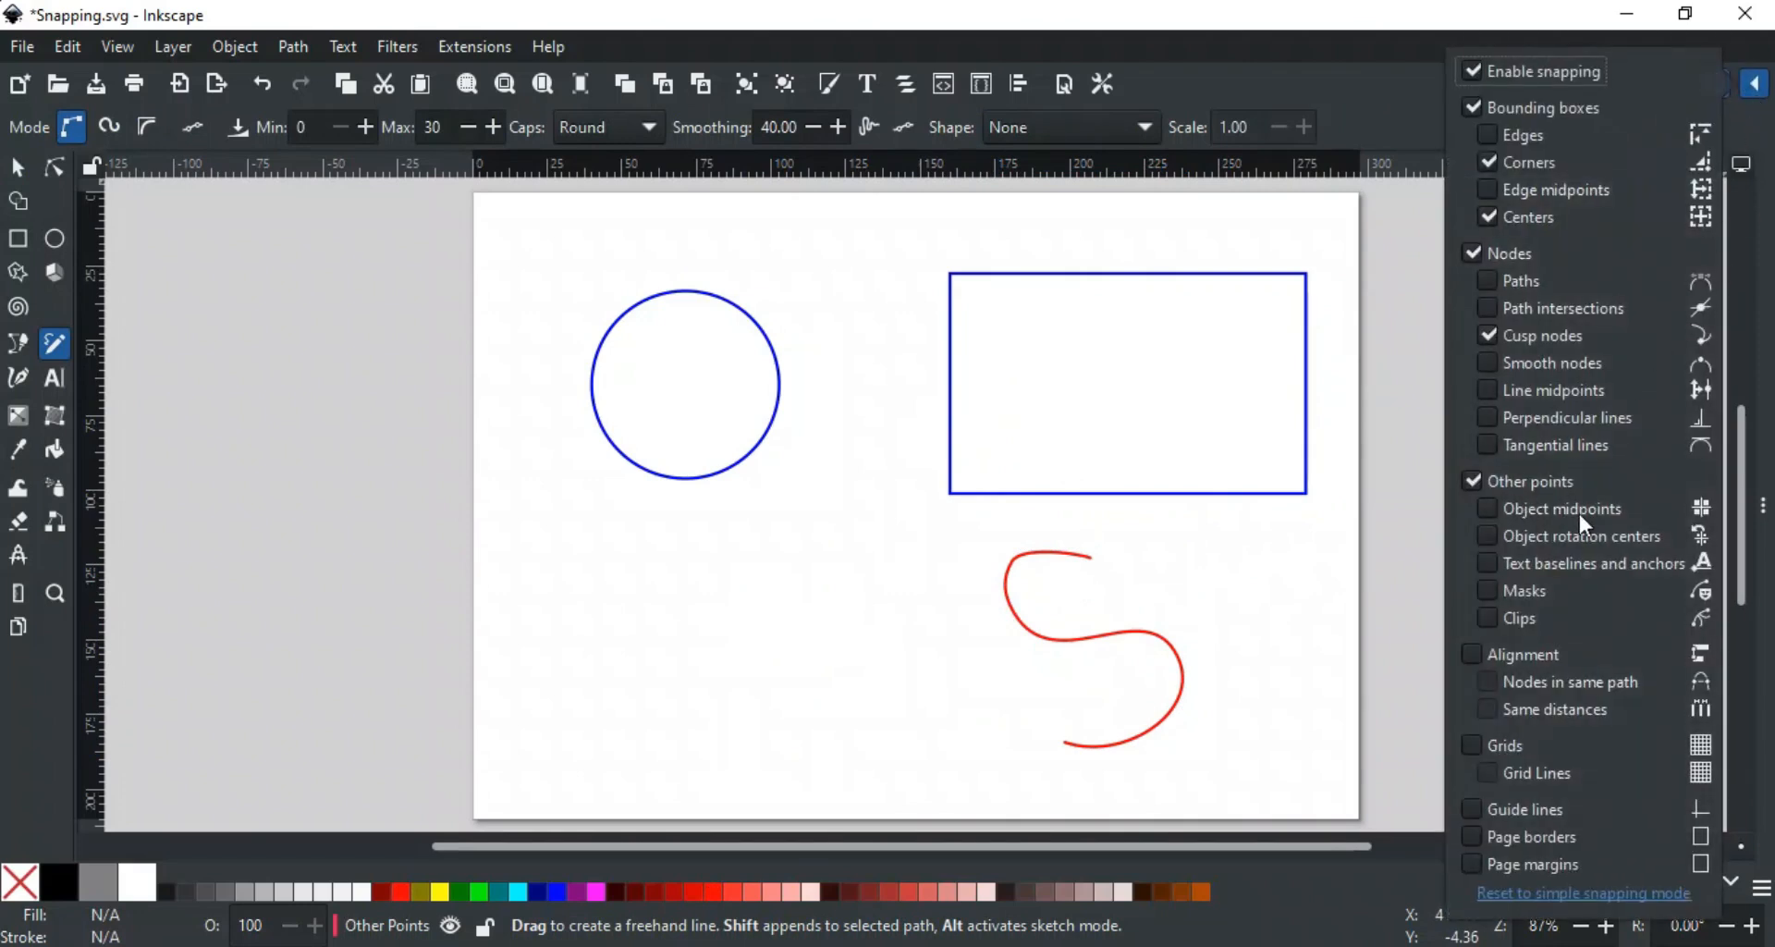
pyautogui.click(1579, 514)
pyautogui.click(1388, 574)
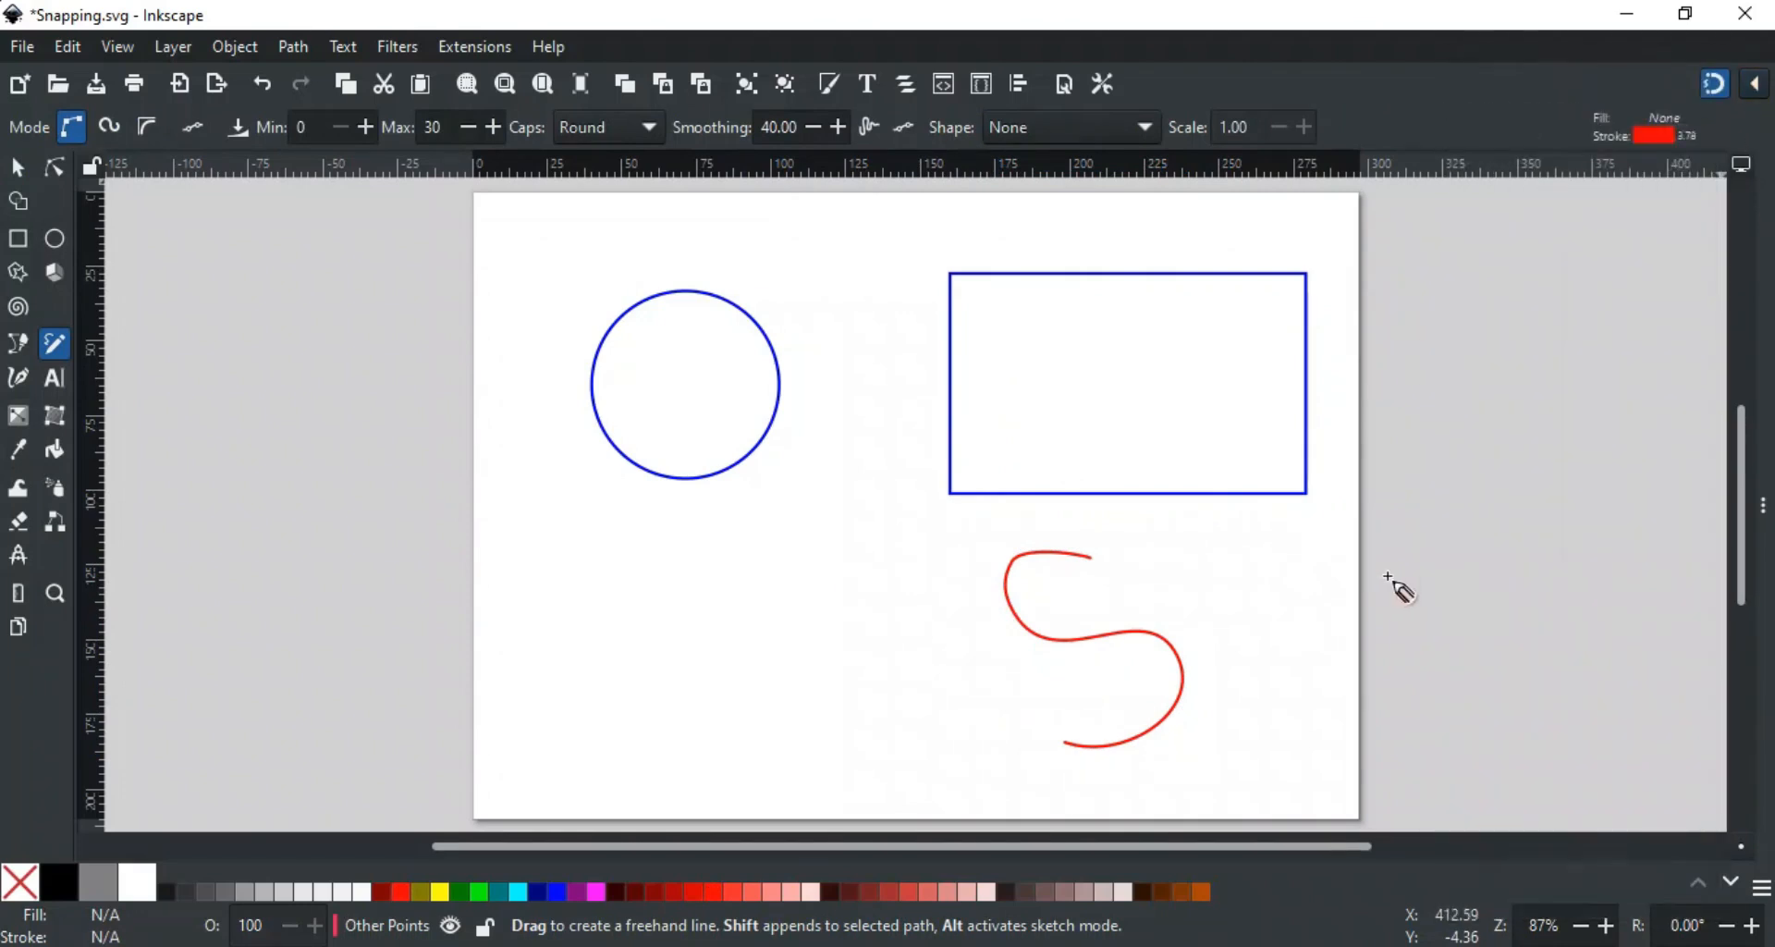
# Move the red S-curve to about X 182, Y 126 mm, try the rectangle's midpoint with the Pencil tool, and deselect.
pyautogui.press('s')
pyautogui.click(1139, 640)
pyautogui.moveTo(1143, 644)
pyautogui.mouseDown()
pyautogui.moveTo(1193, 474)
pyautogui.moveTo(1171, 492)
pyautogui.moveTo(1149, 638)
pyautogui.mouseUp()
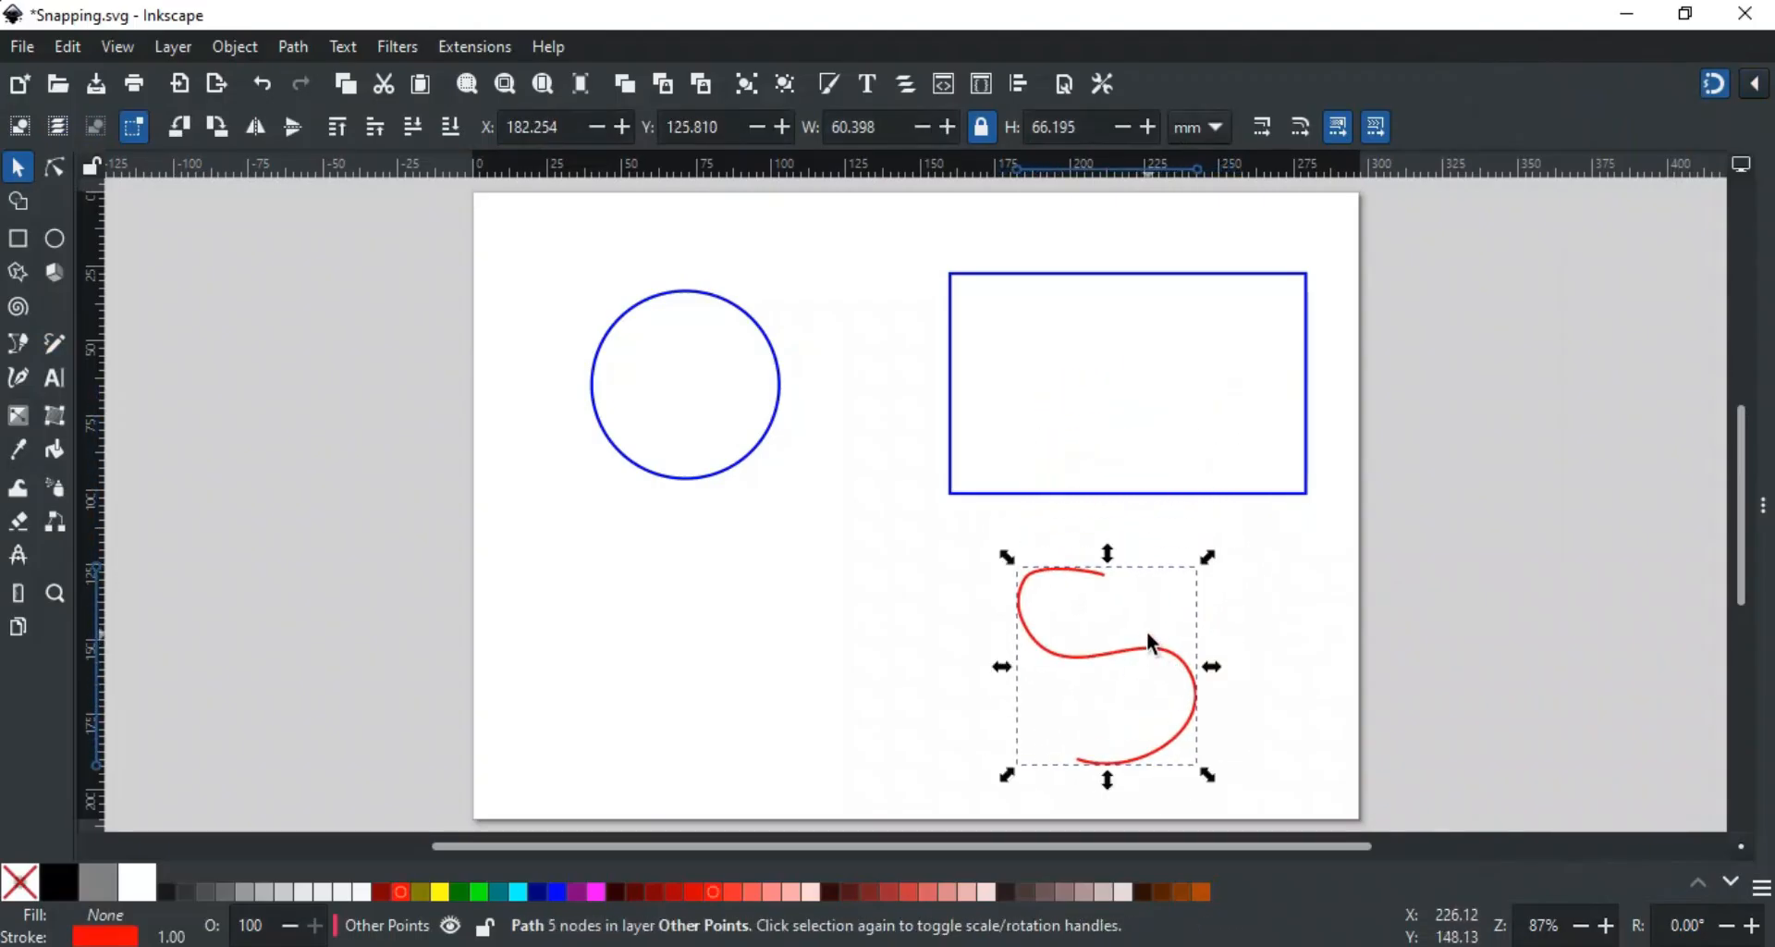
pyautogui.press('p')
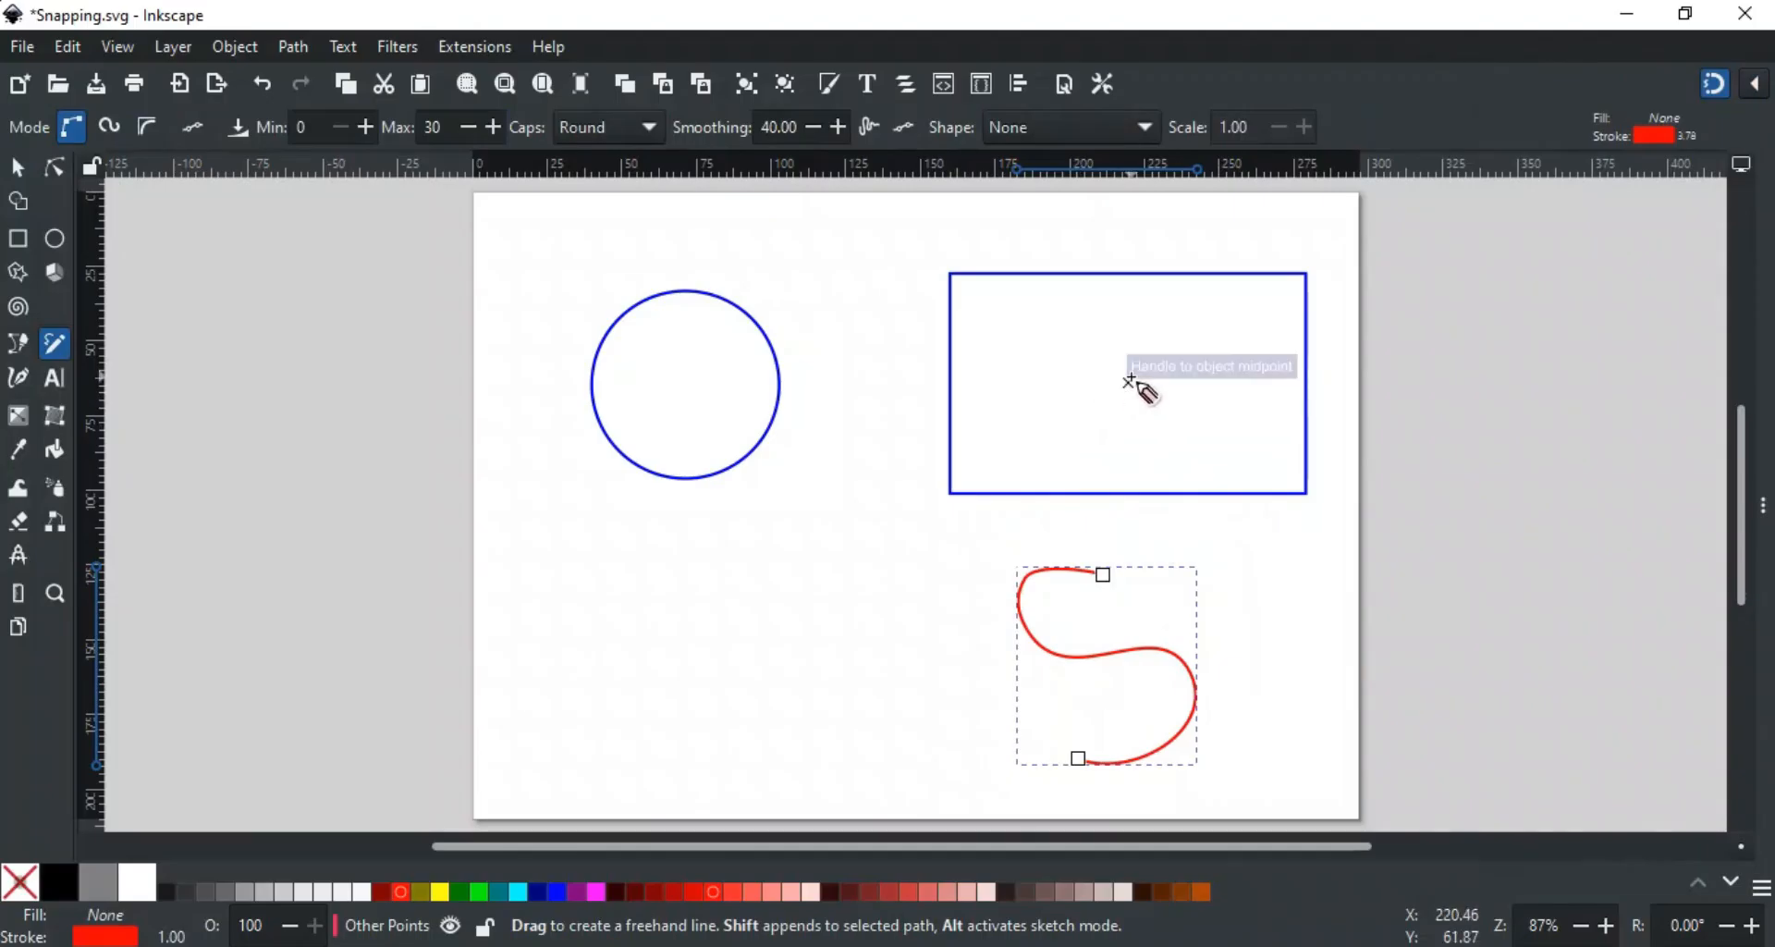
pyautogui.press('Escape')
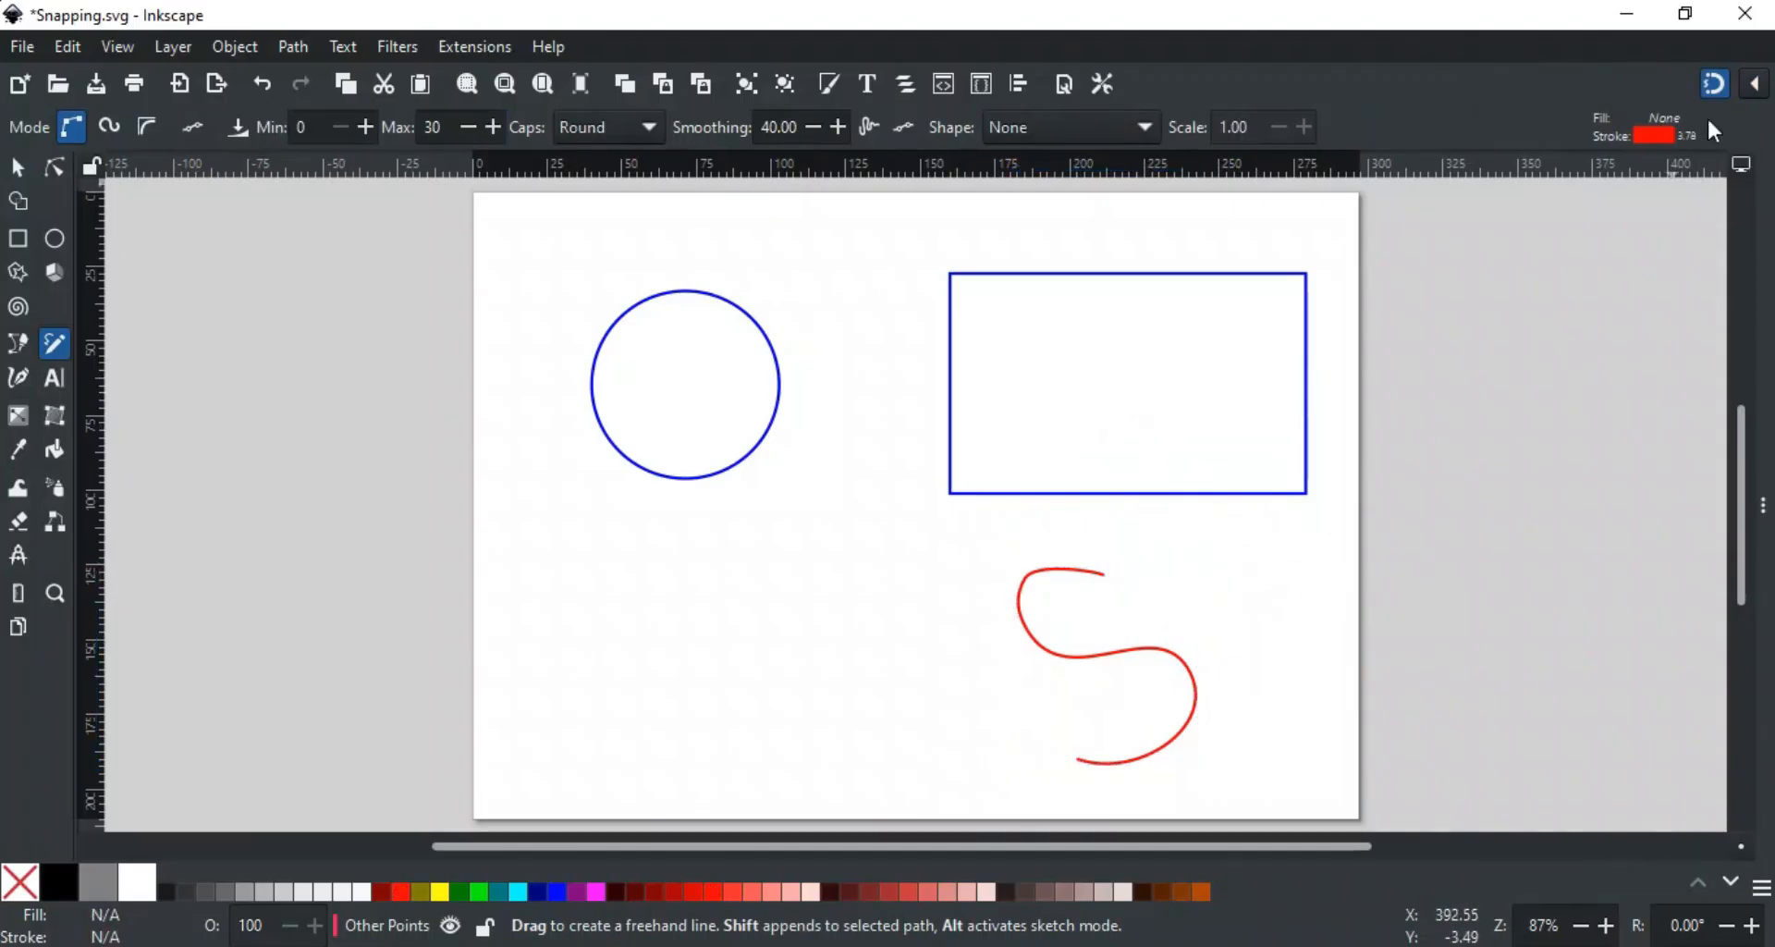
# Enable object rotation center snapping, display the teal rectangle's rotation center, and snap the grey circle onto it.
pyautogui.click(1753, 87)
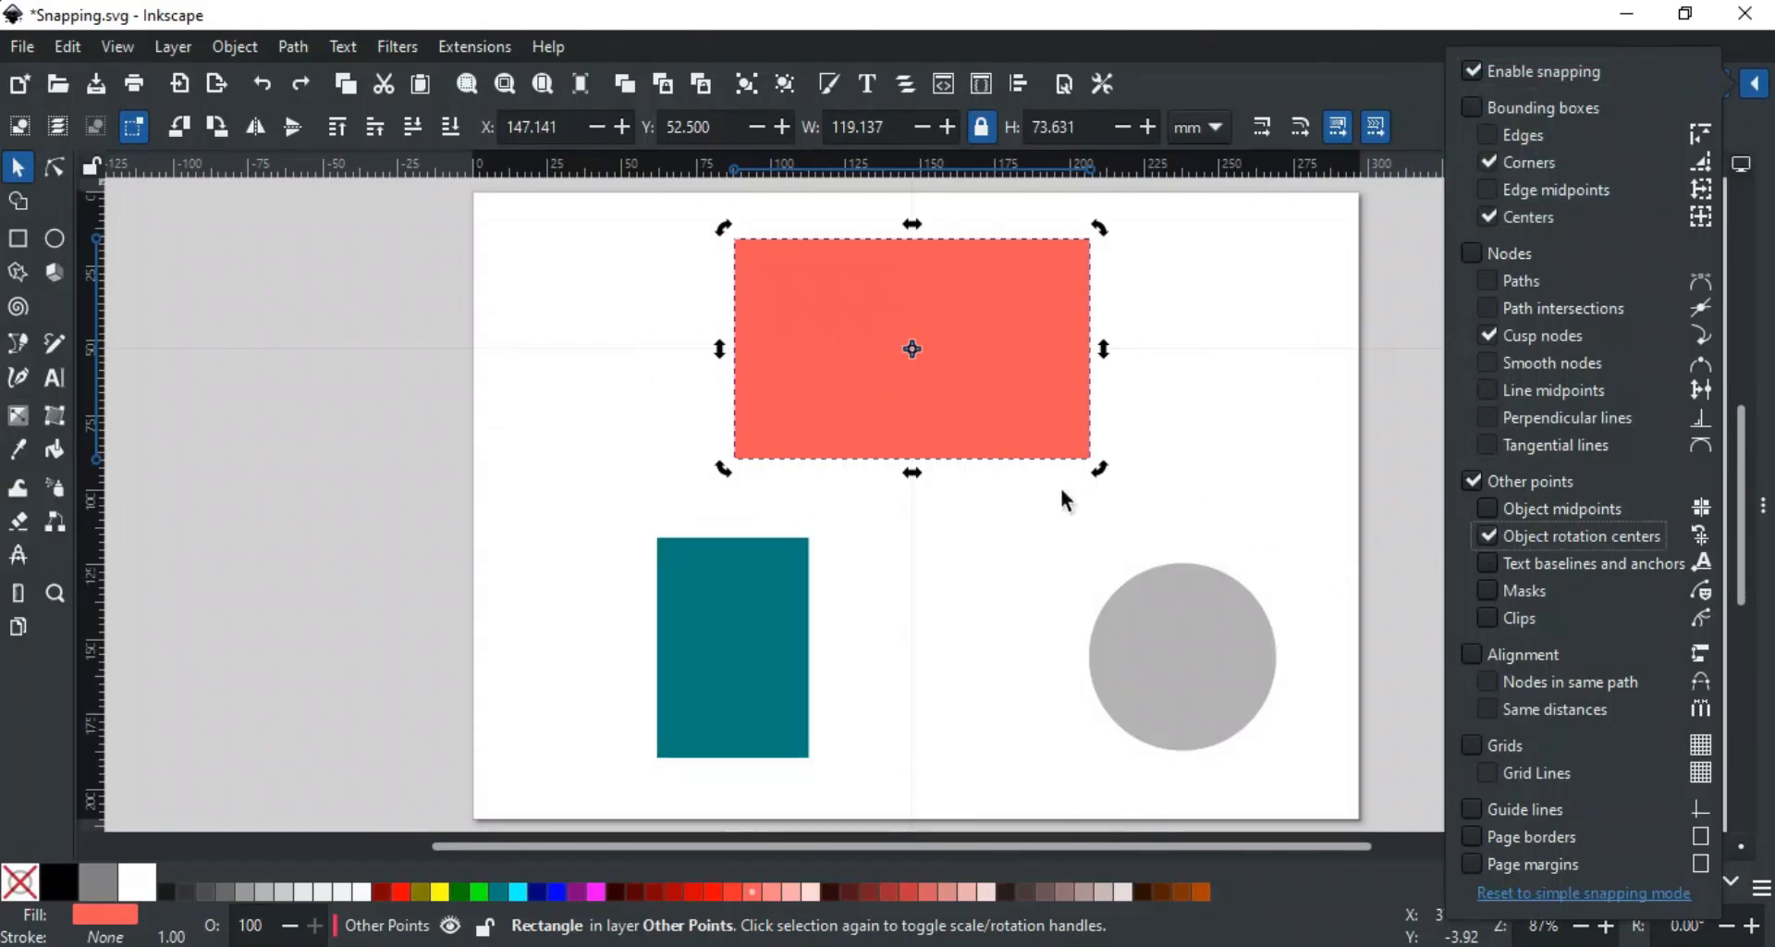
pyautogui.click(913, 503)
pyautogui.click(755, 650)
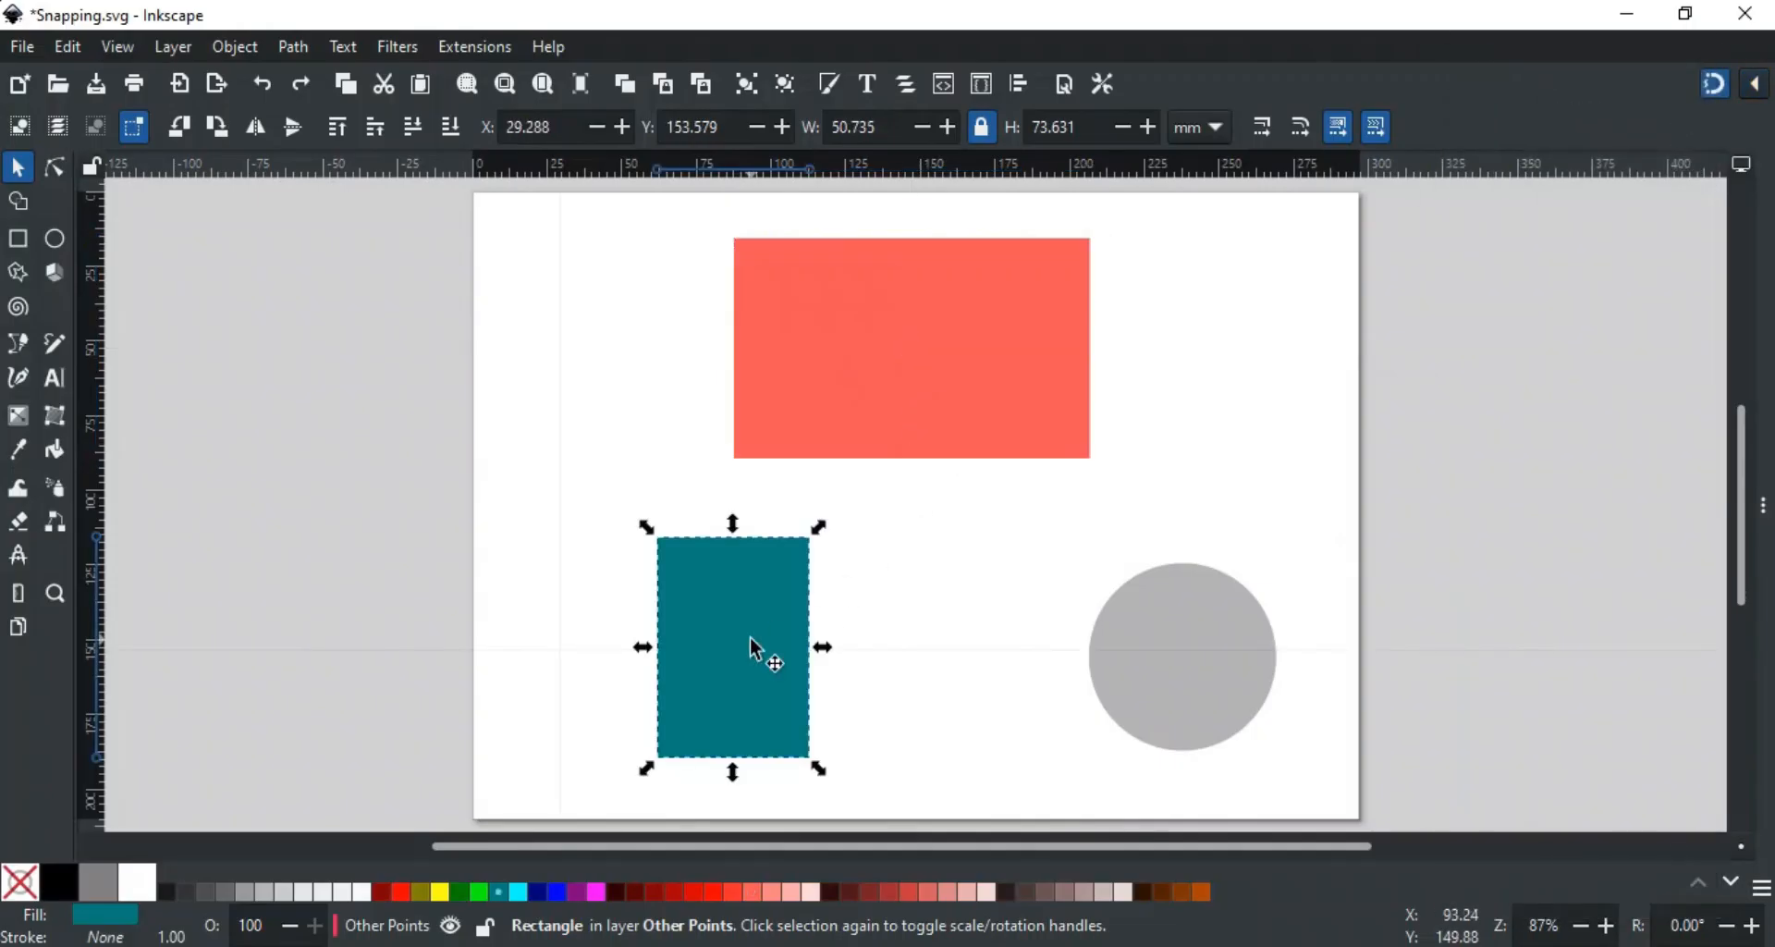
pyautogui.click(755, 650)
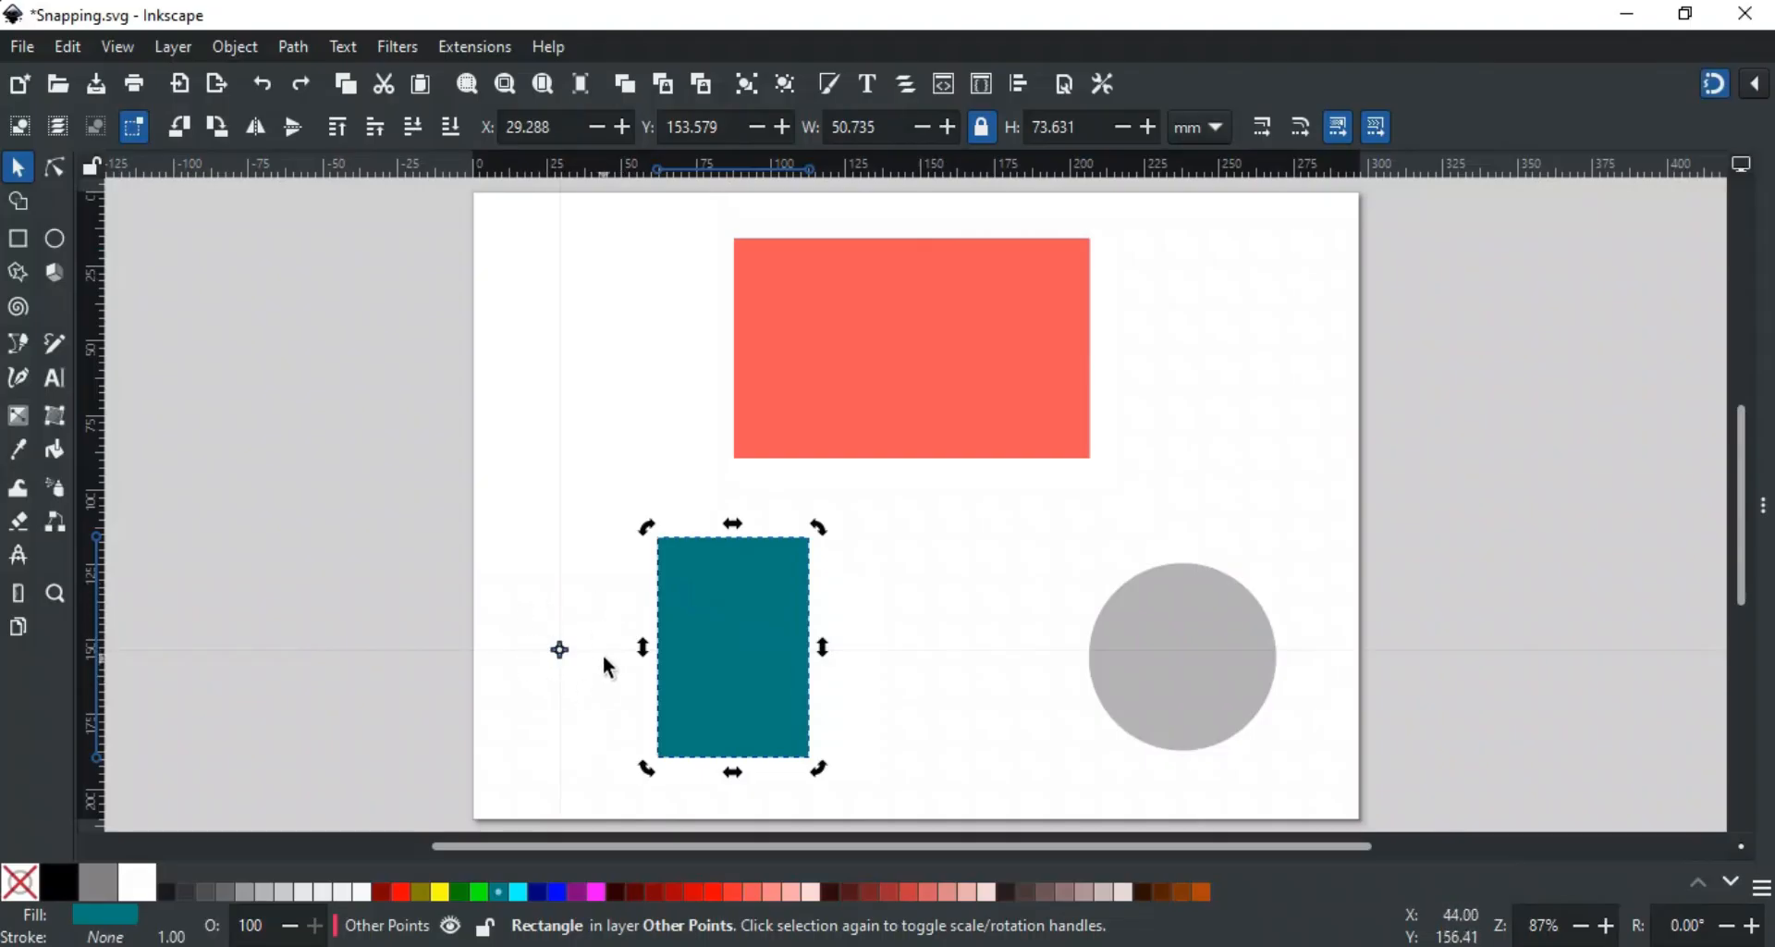
pyautogui.click(1198, 638)
pyautogui.moveTo(1188, 661); pyautogui.dragTo(583, 664)
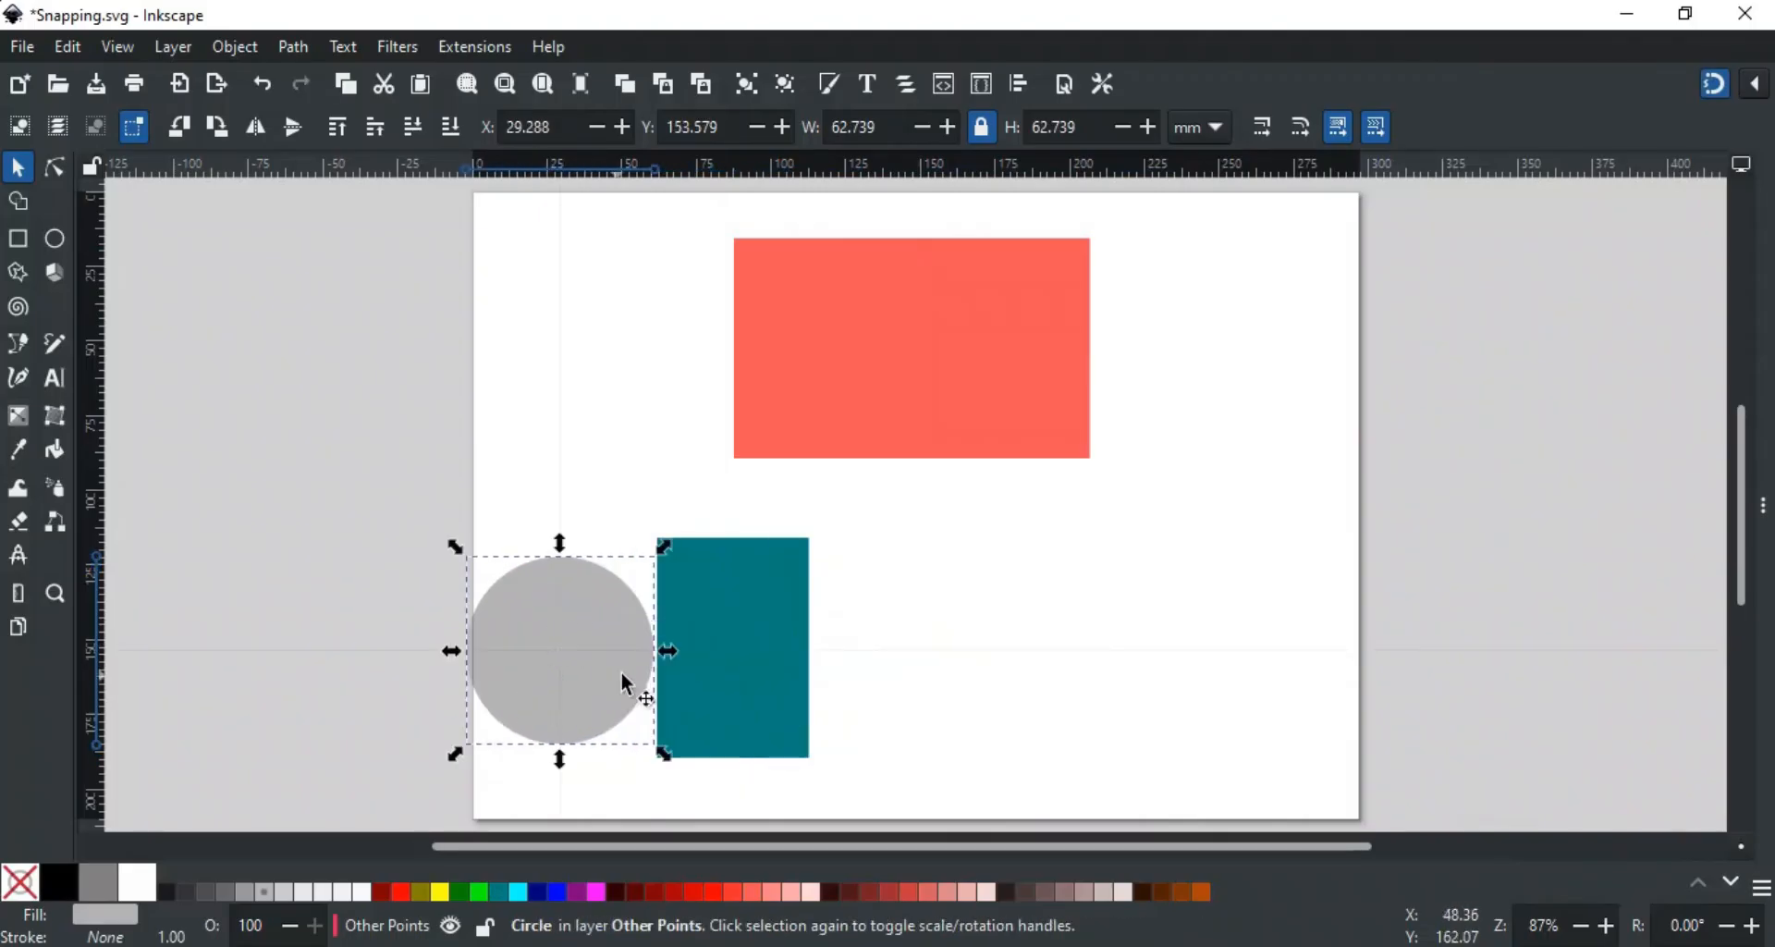
# Snap the teal rectangle's rotation center to the center of the red rectangle, and deselect the teal rectangle.
pyautogui.click(724, 620)
pyautogui.click(725, 620)
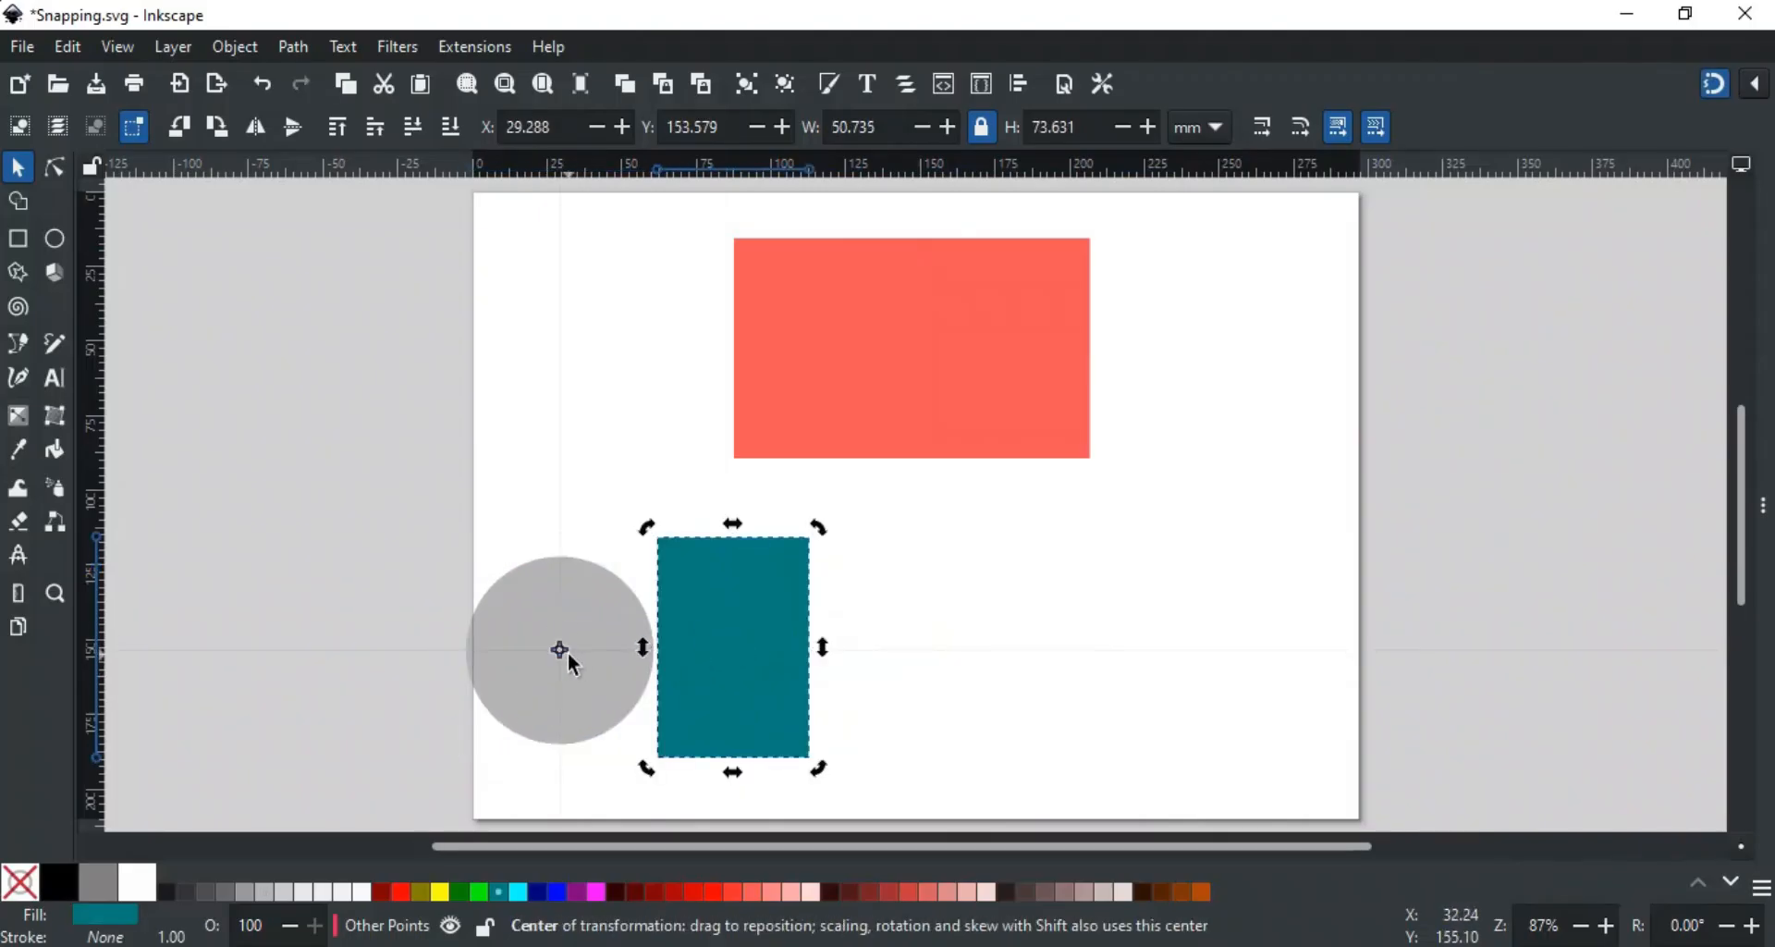
pyautogui.moveTo(564, 652); pyautogui.dragTo(913, 348)
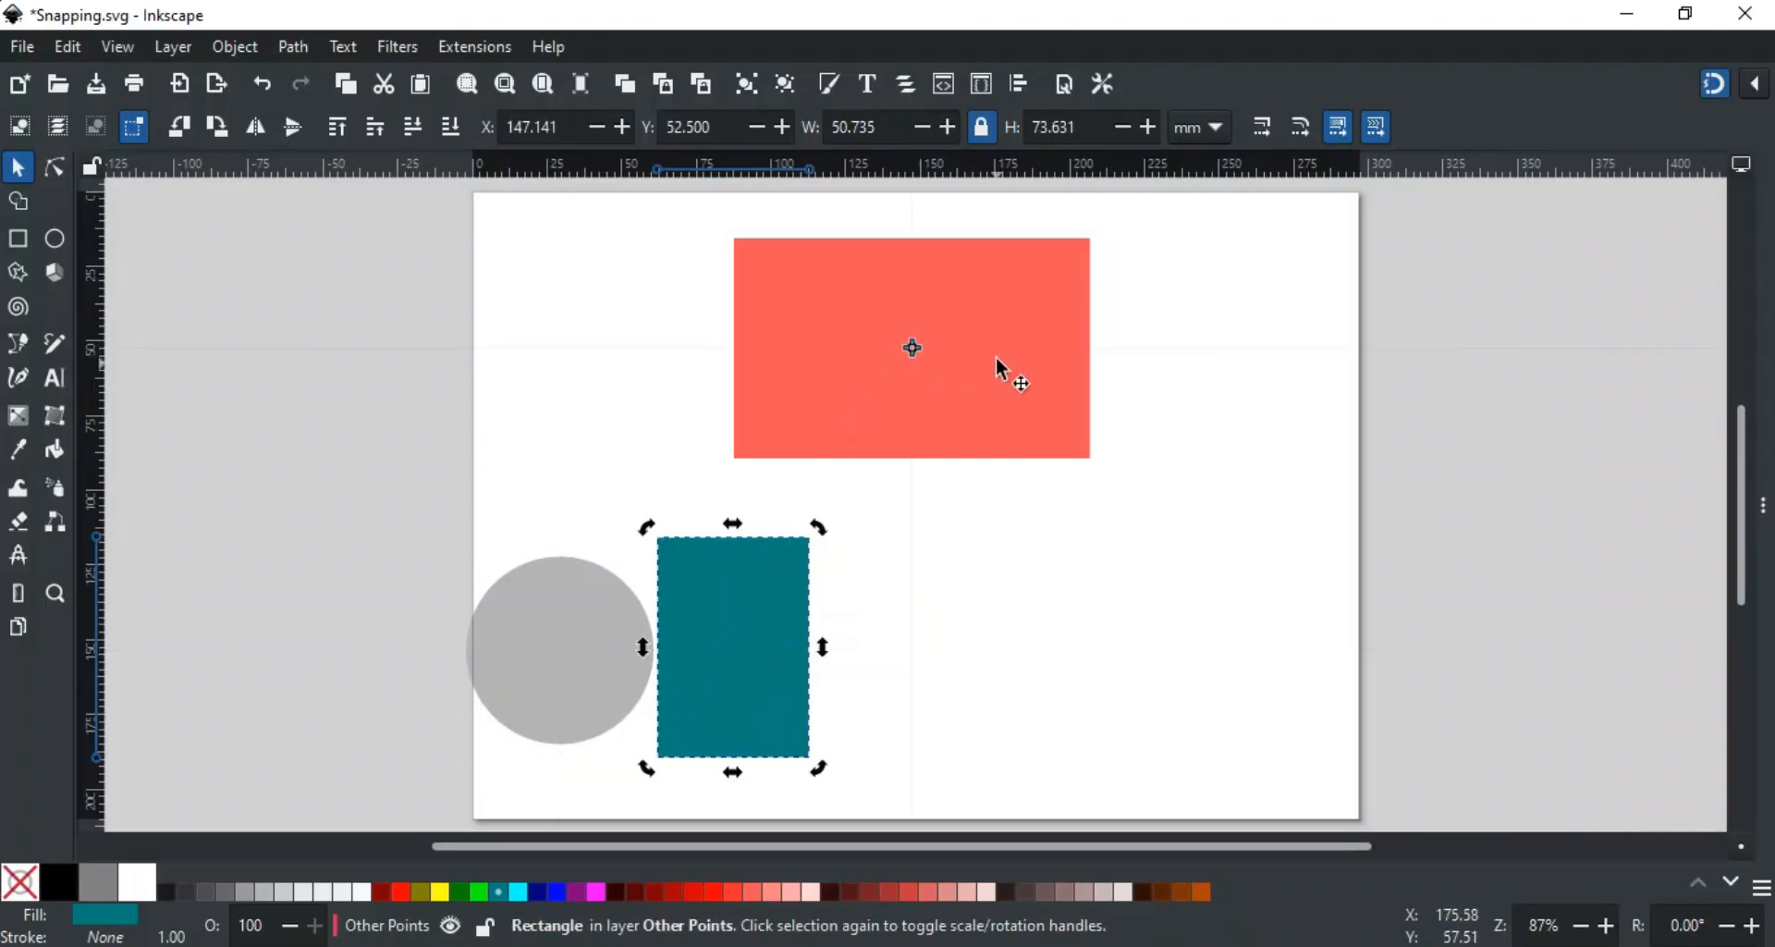
pyautogui.click(941, 497)
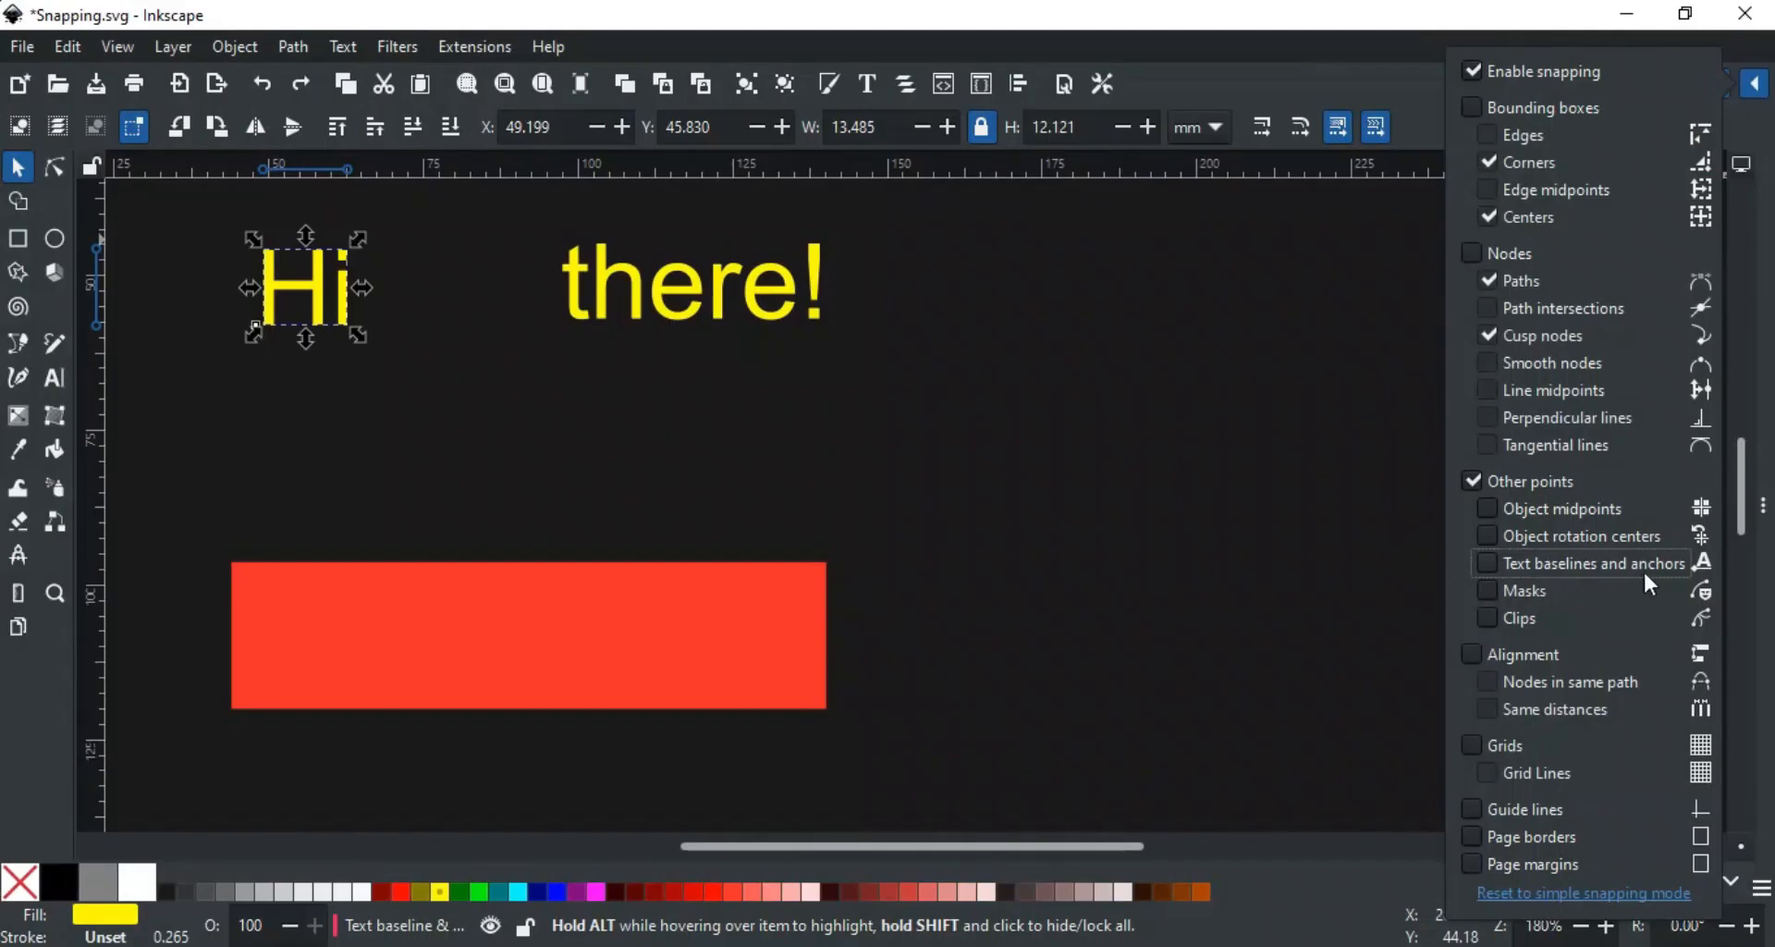
# Enable text baseline and anchor snapping, and move the "Hi" text to about X 62, Y 45 mm beside "there!".
pyautogui.click(1486, 564)
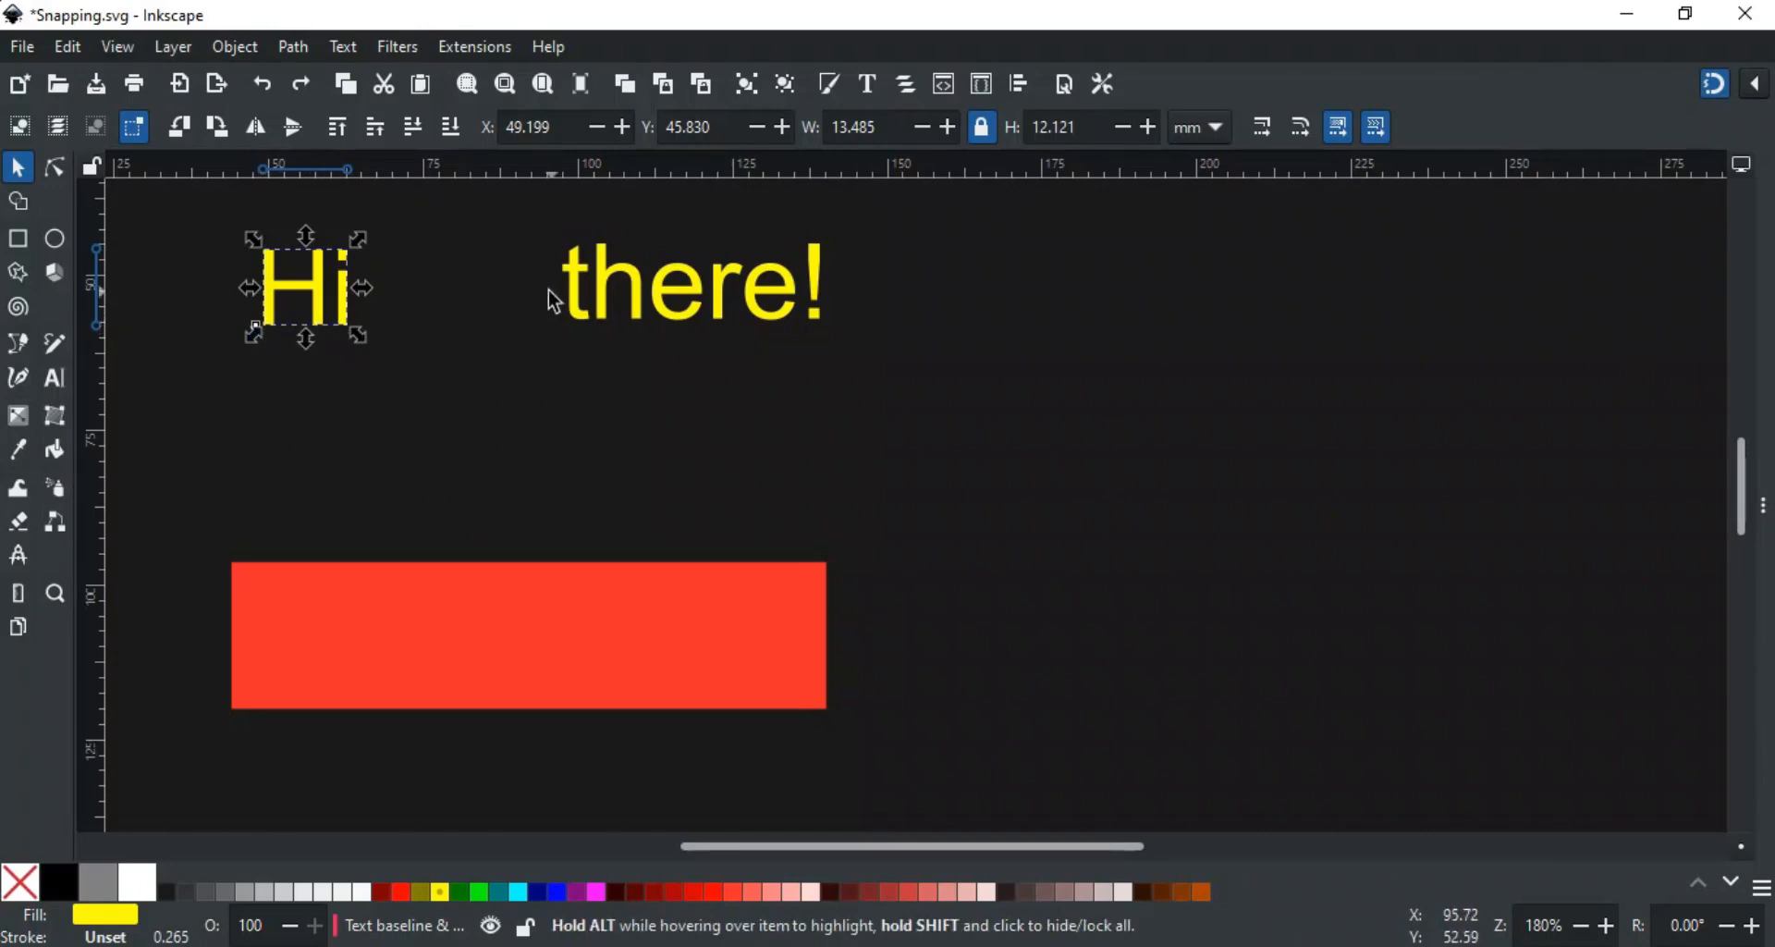
pyautogui.click(603, 282)
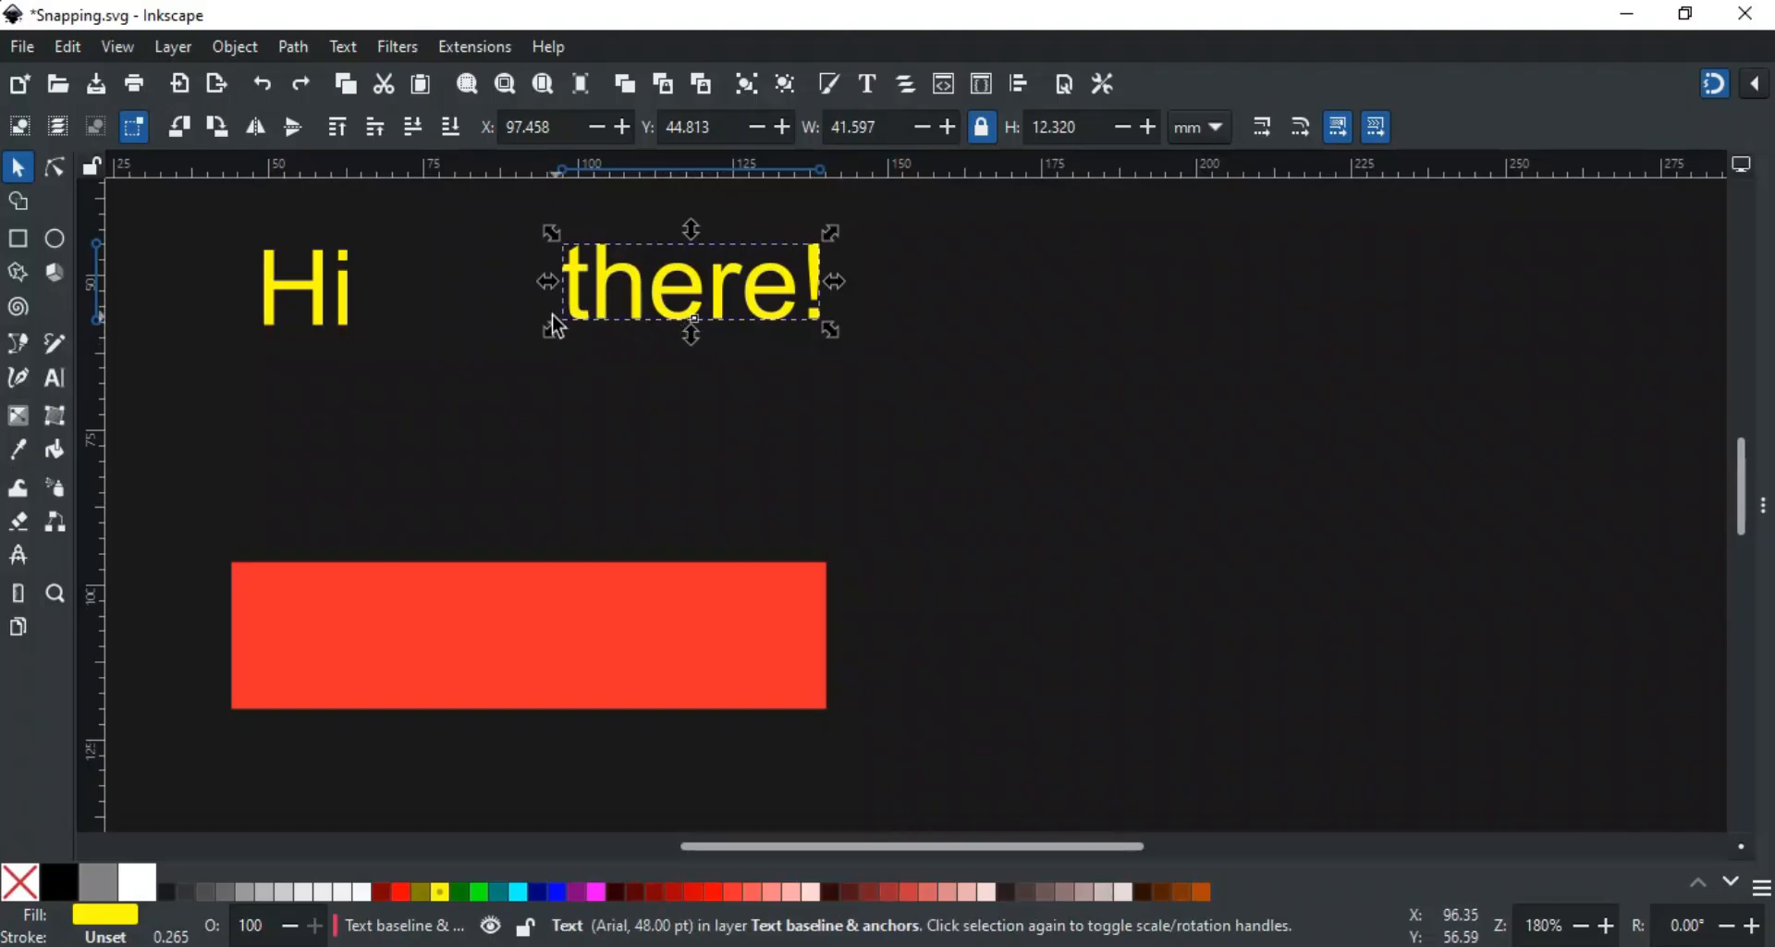
pyautogui.click(344, 310)
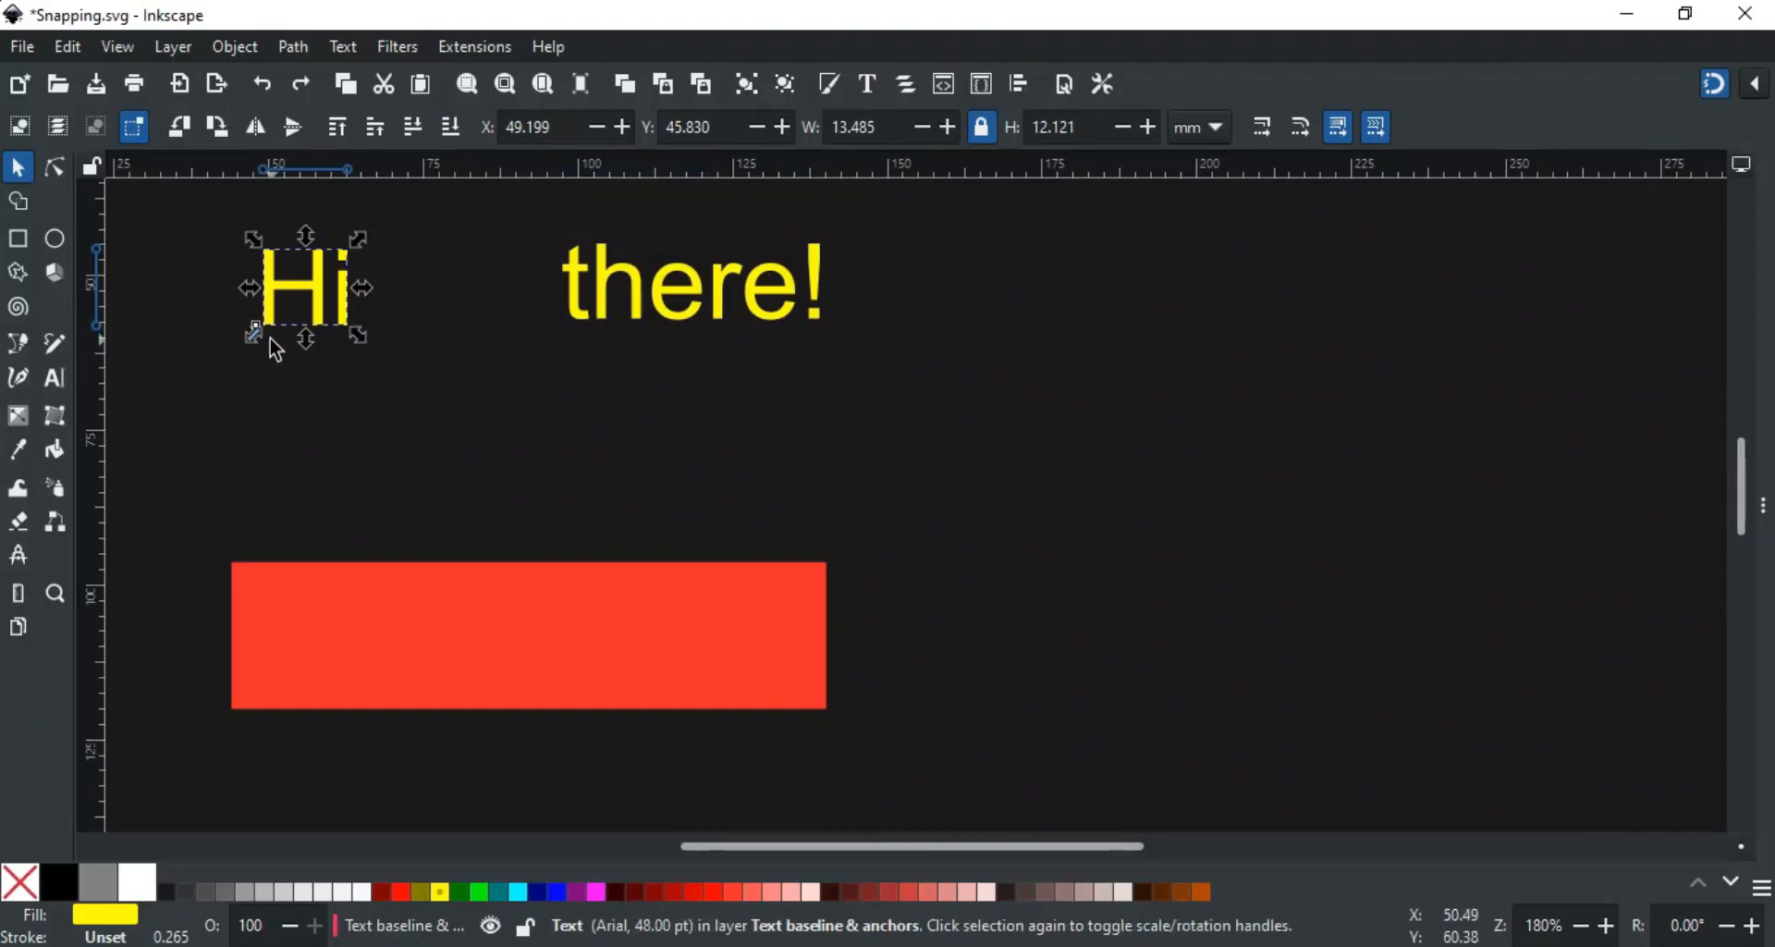
pyautogui.moveTo(282, 310); pyautogui.dragTo(369, 296)
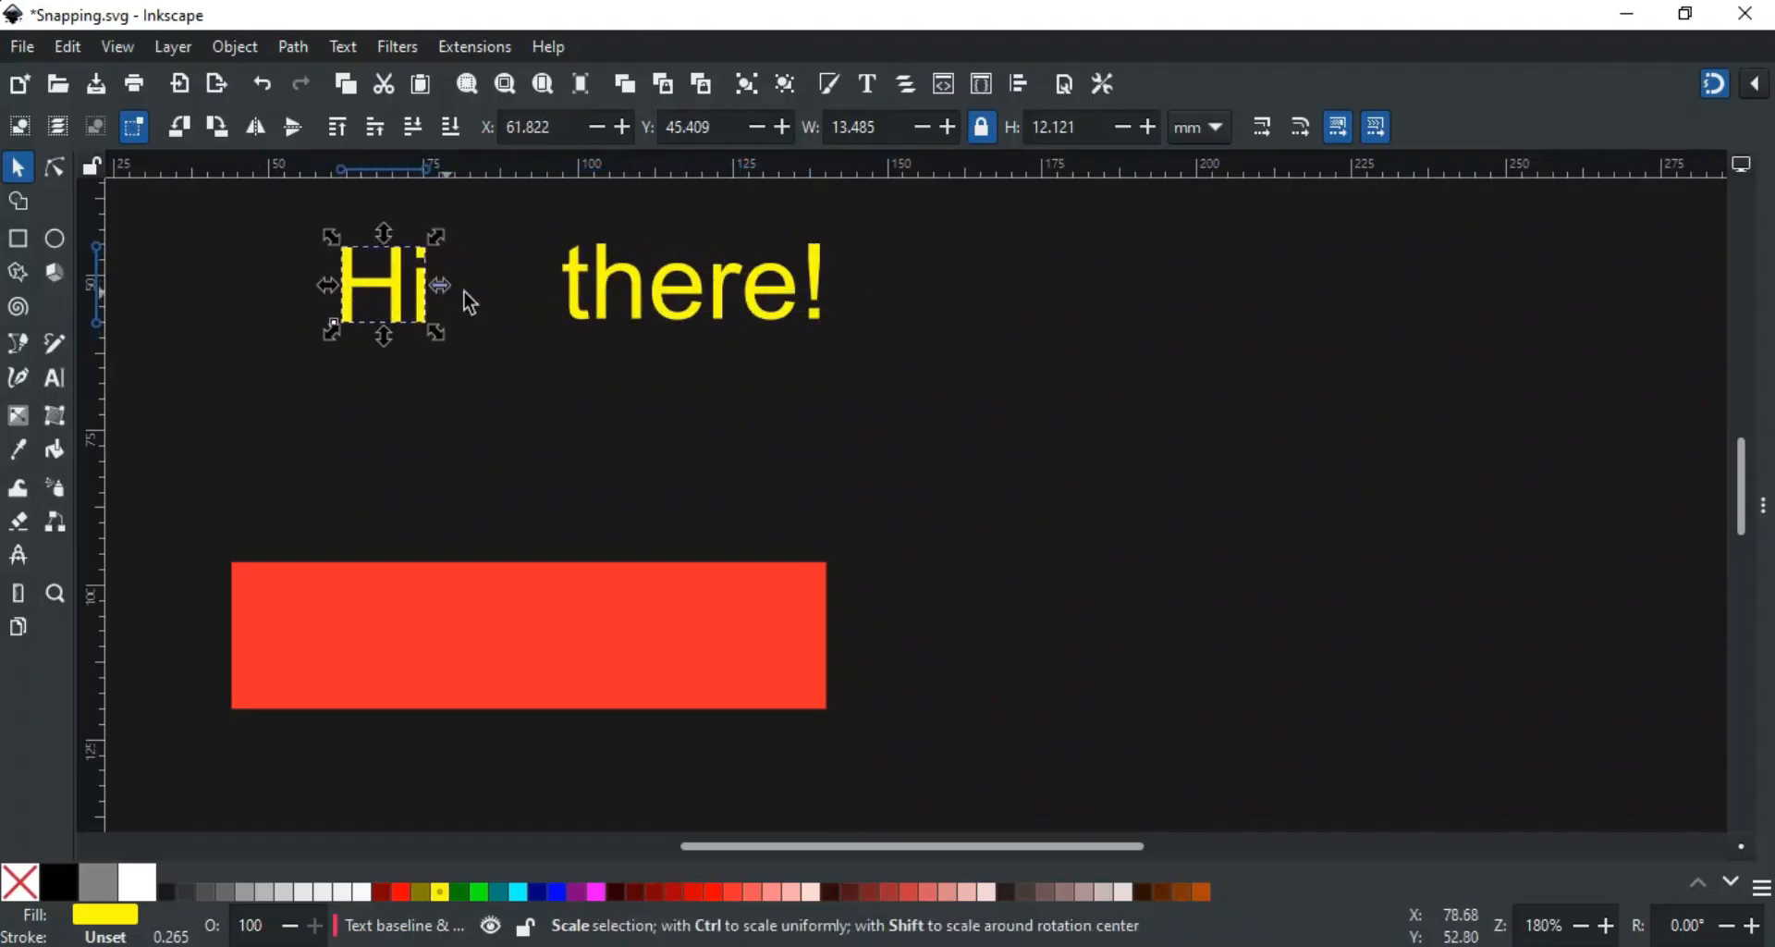
# Enable node snapping, snap the "there!" baseline to the red rectangle's top edge, and move "Hi" down to its bottom edge.
pyautogui.click(1754, 90)
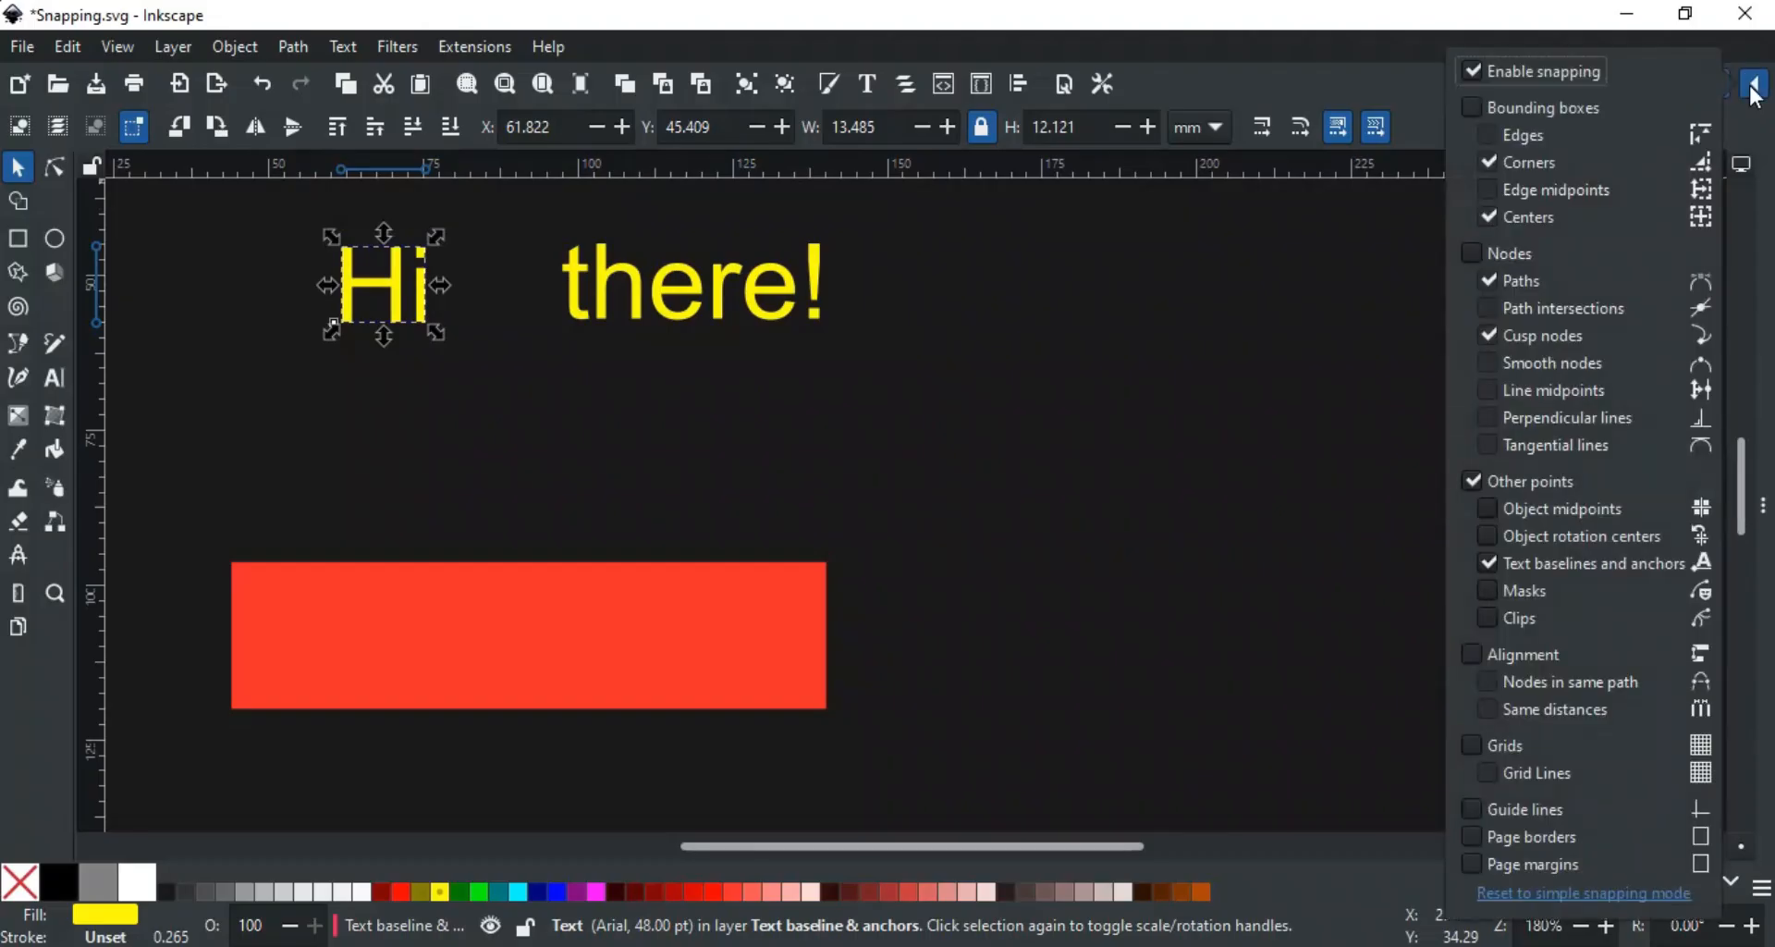
pyautogui.click(1472, 247)
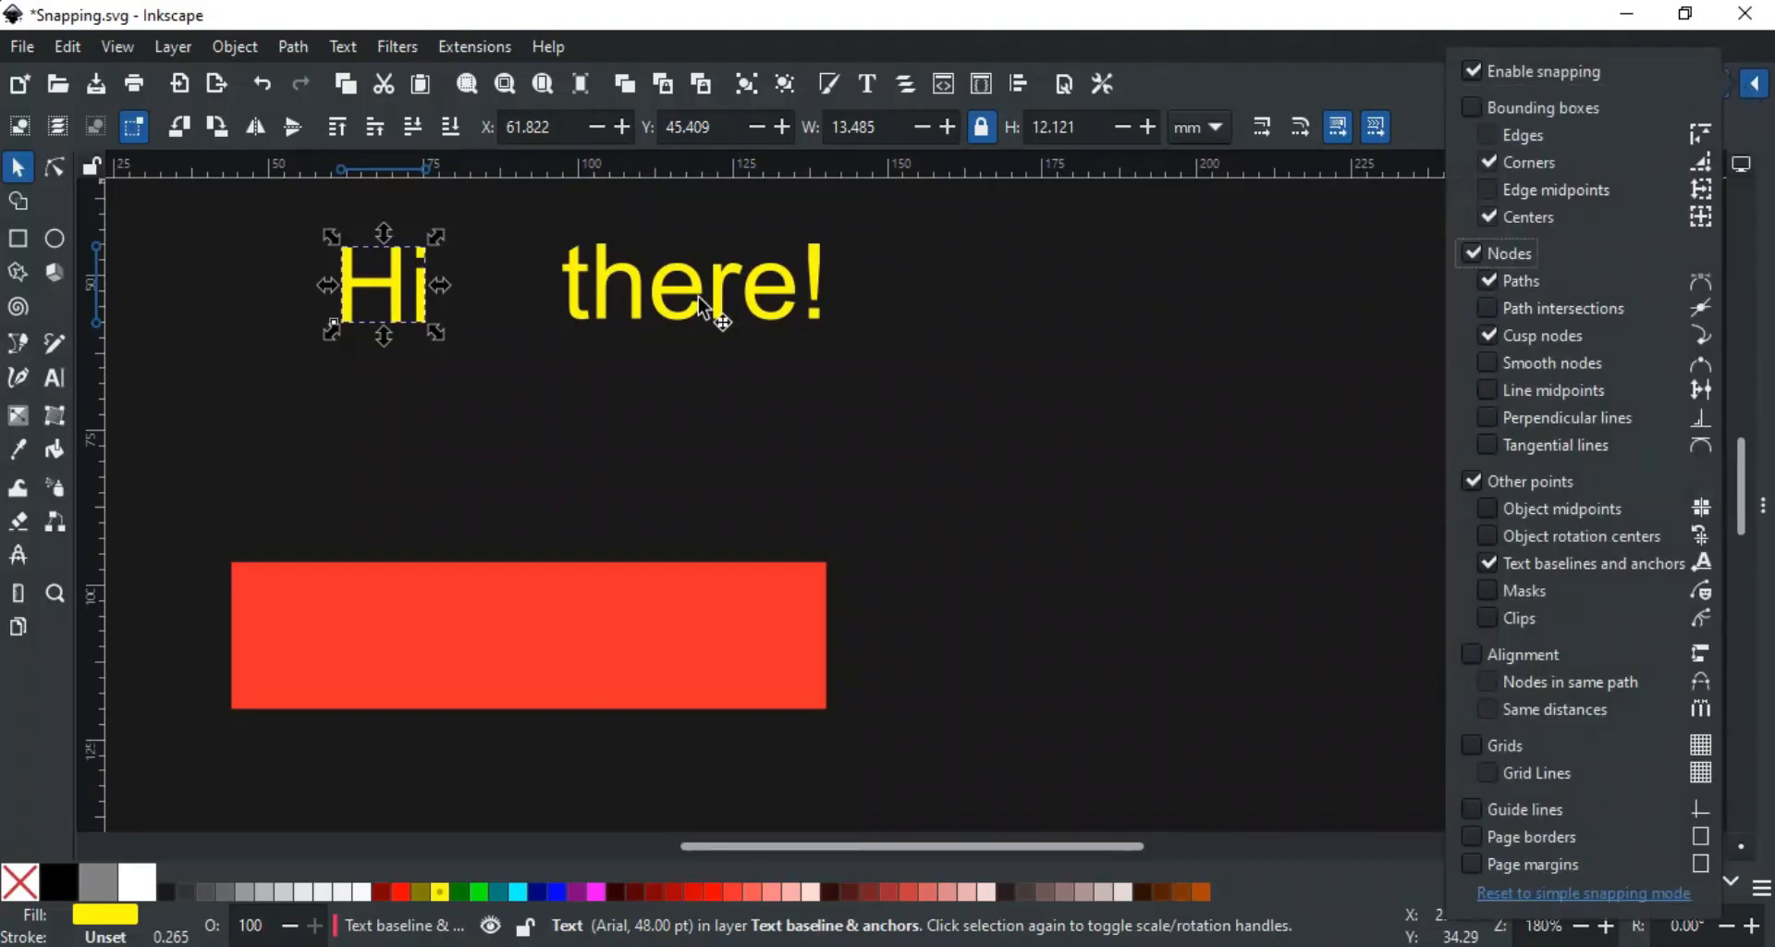
pyautogui.click(697, 297)
pyautogui.moveTo(685, 305); pyautogui.dragTo(627, 549)
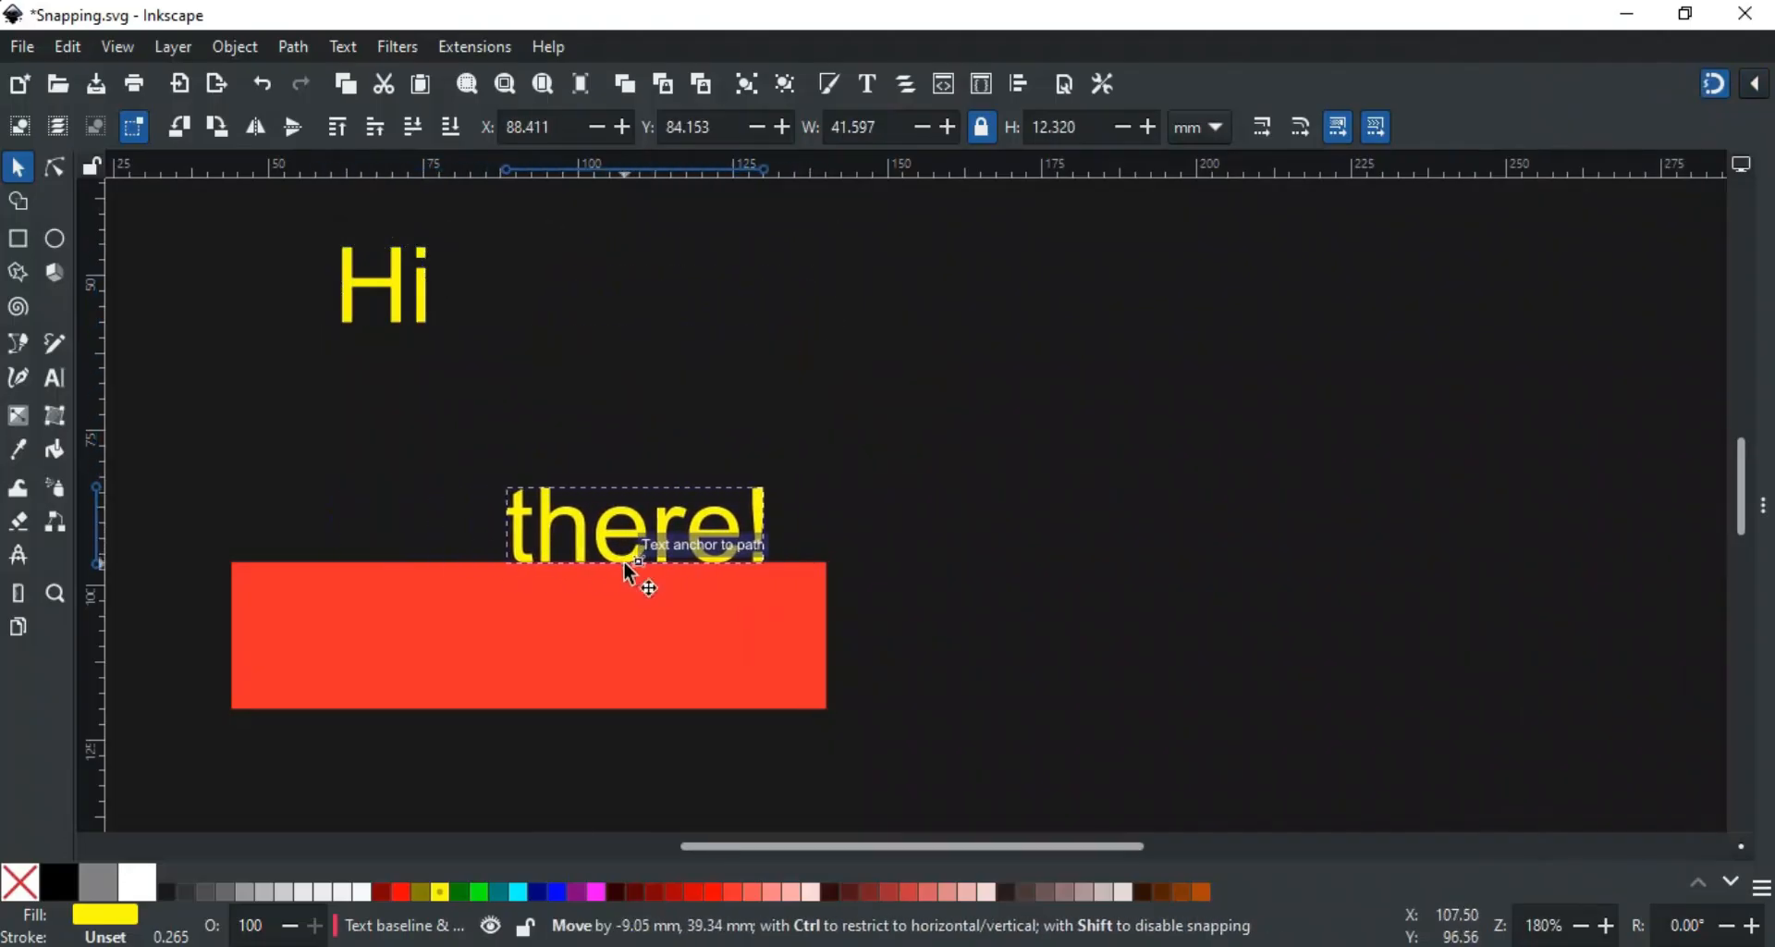
pyautogui.moveTo(403, 298); pyautogui.dragTo(438, 686)
pyautogui.click(888, 576)
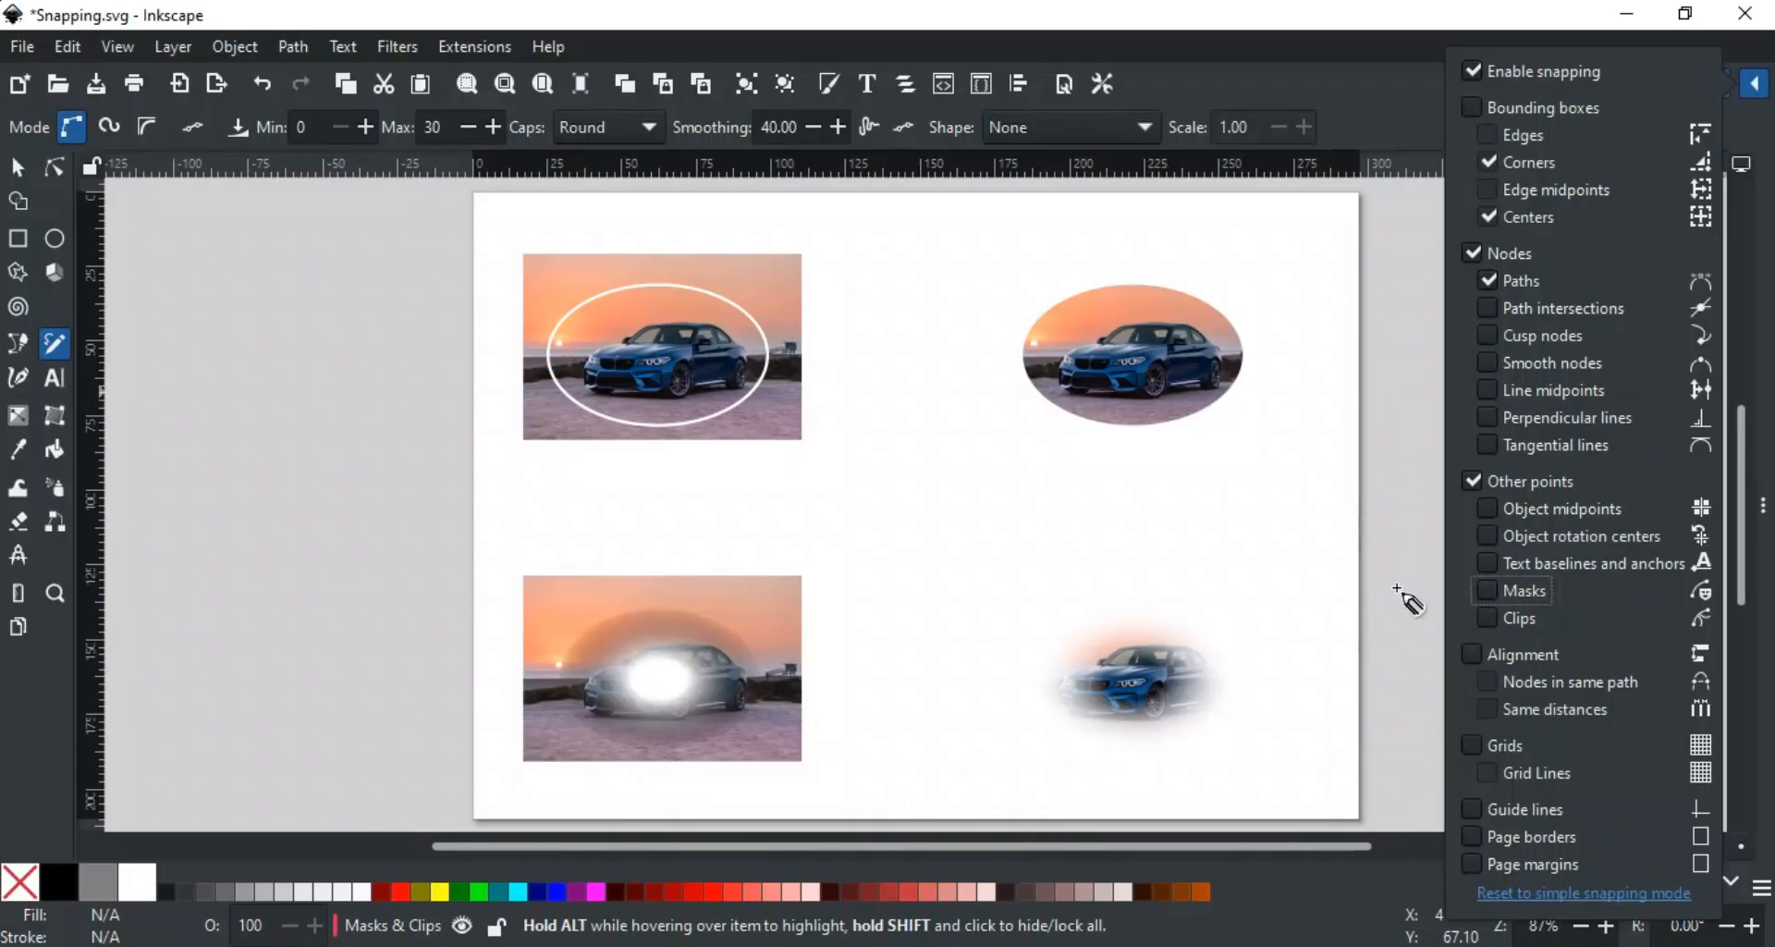
# Enable snapping to masks and clips for the masked and clipped car images, and close the snapping options.
pyautogui.click(1399, 588)
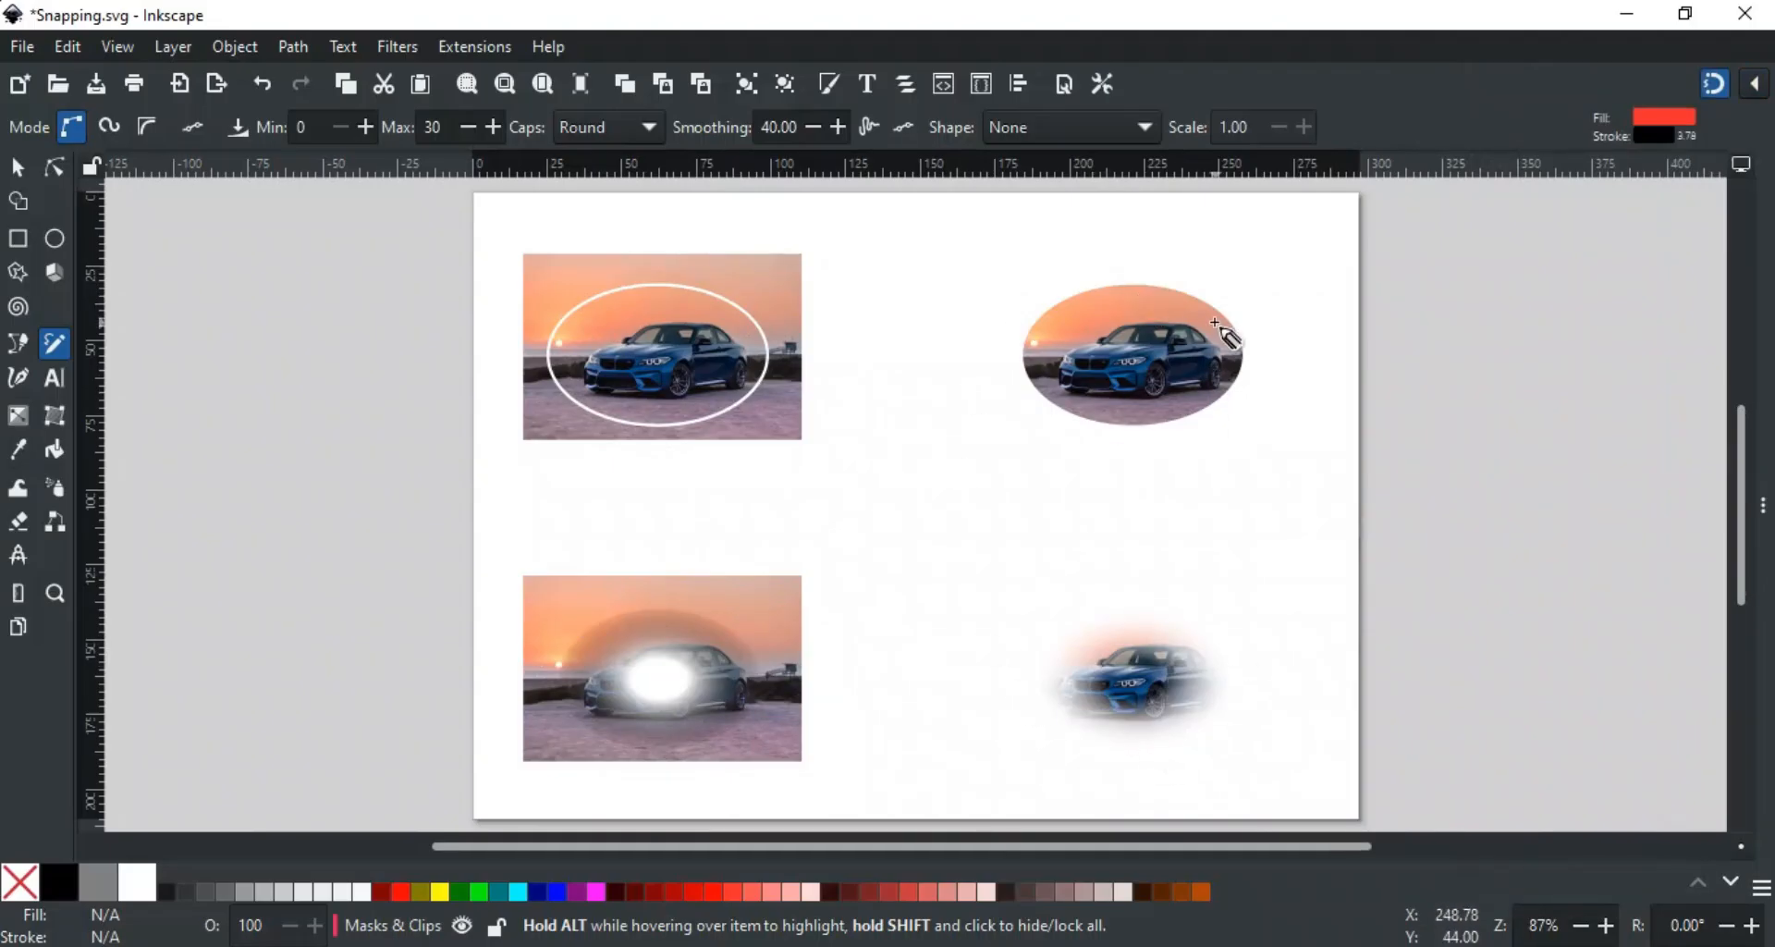
pyautogui.click(1756, 86)
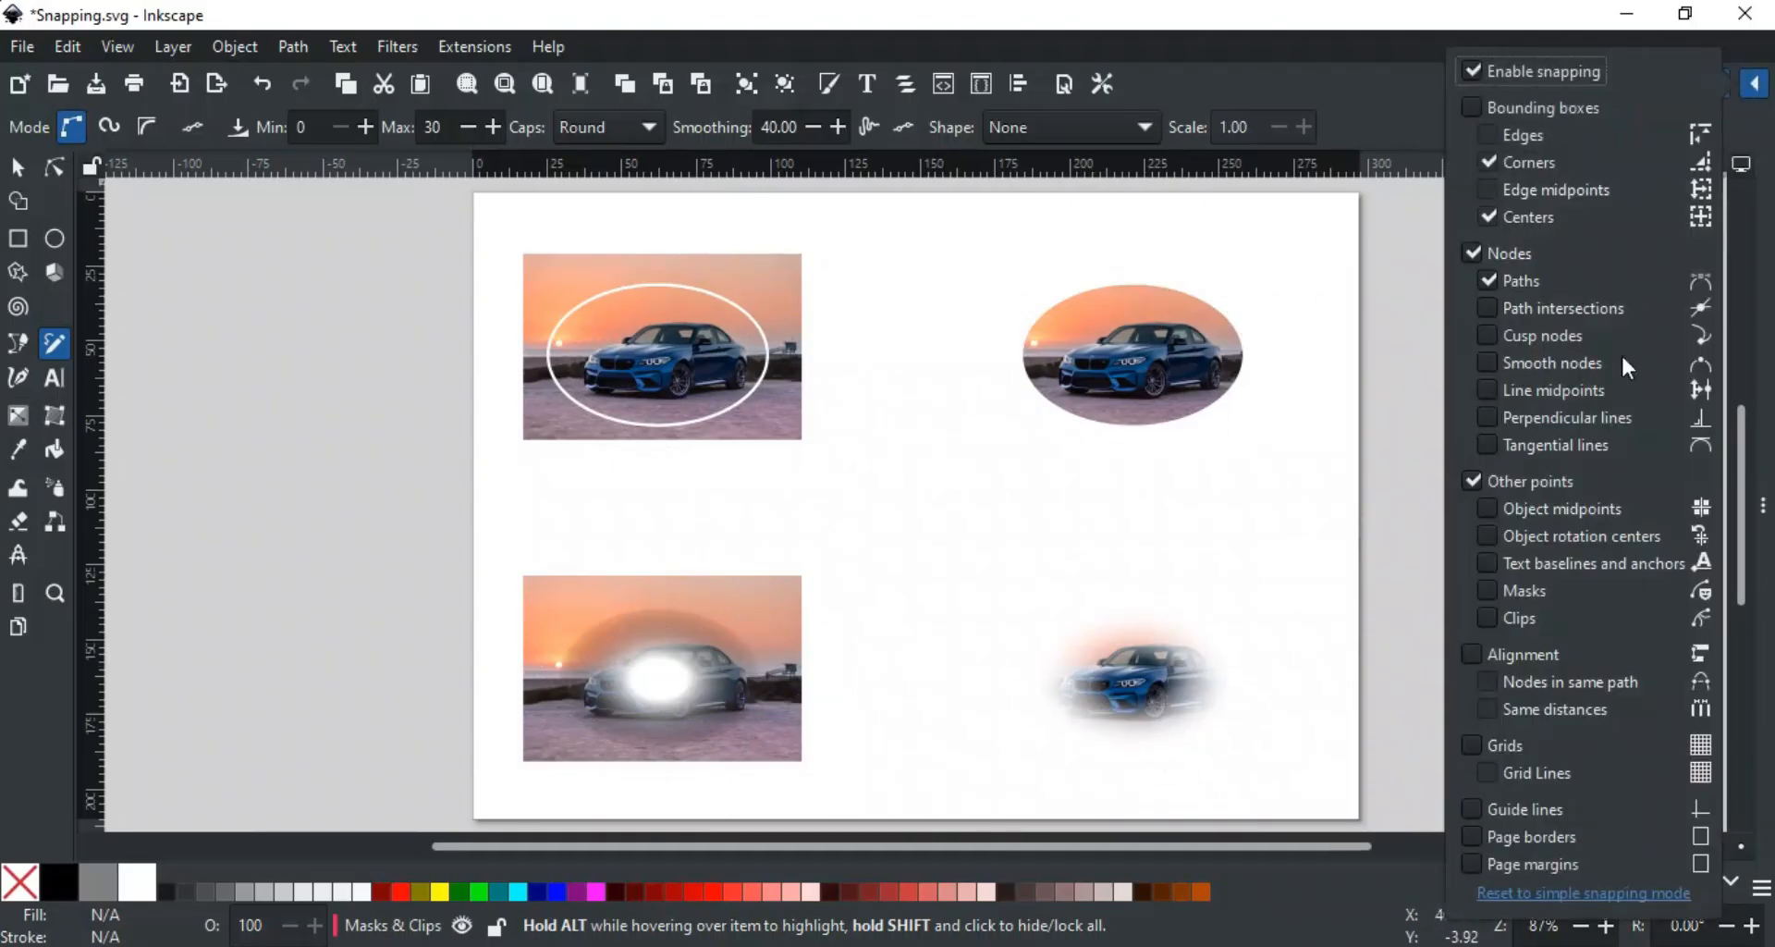
pyautogui.click(1487, 590)
pyautogui.click(1486, 617)
pyautogui.click(1295, 546)
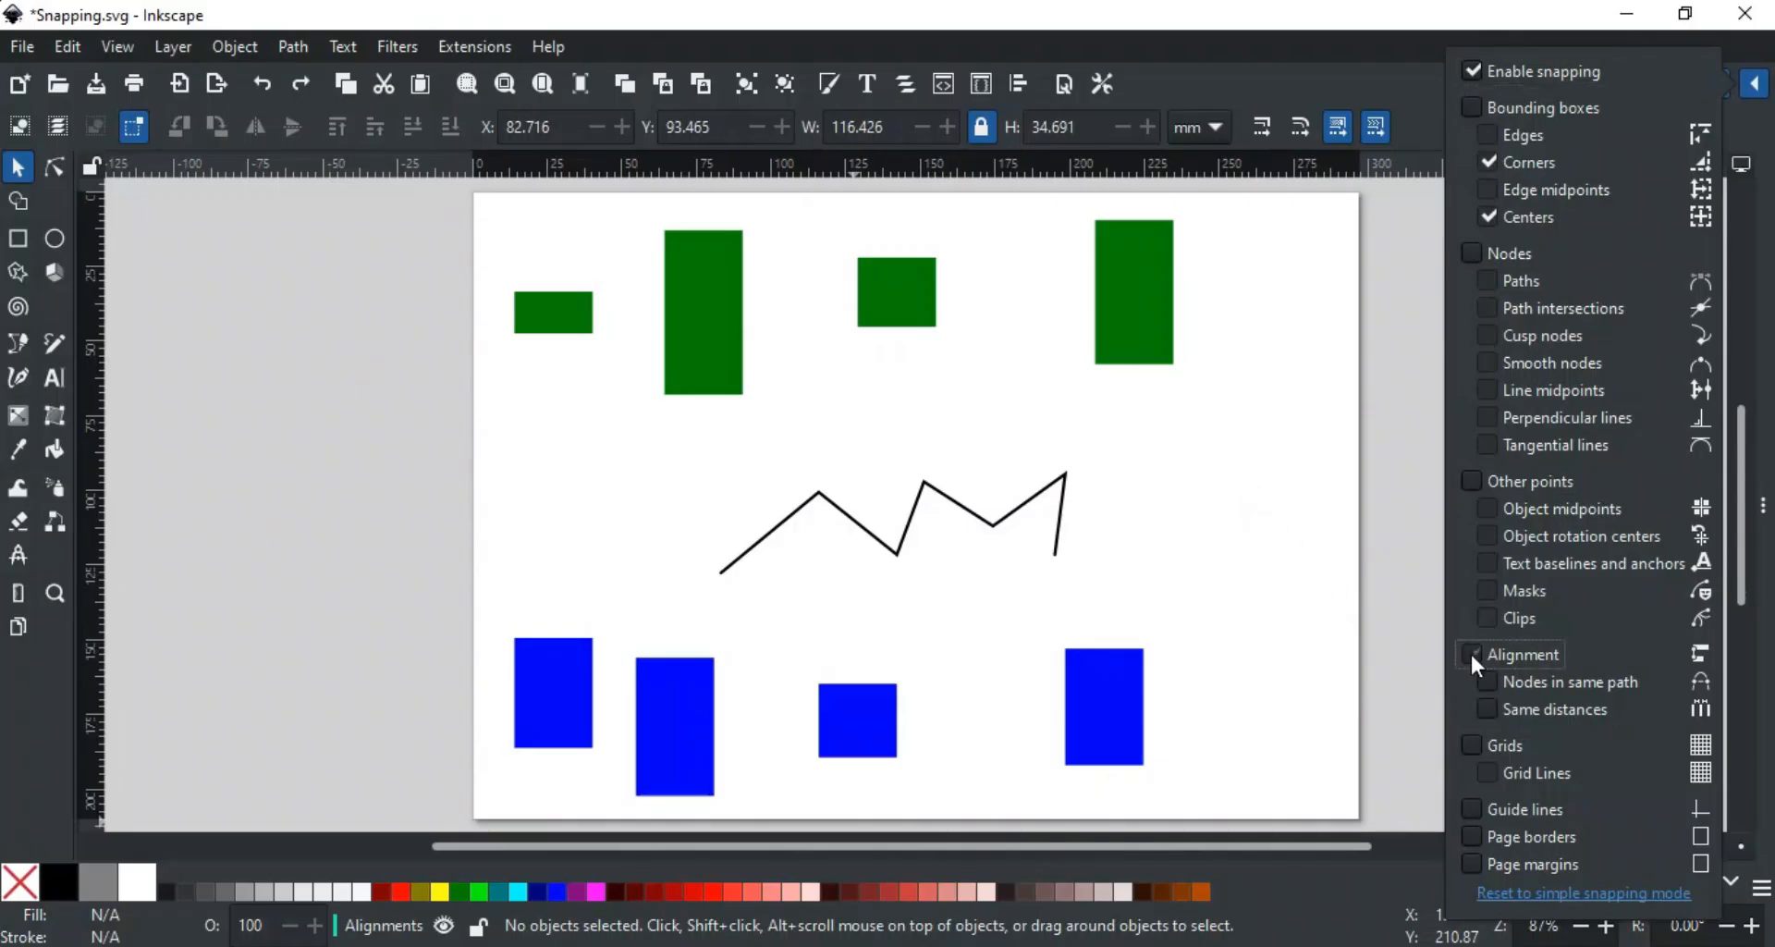
# Try alignment snapping on the smallest green rectangle, move it to about X 27, Y 30 mm, and deselect it.
pyautogui.click(1244, 557)
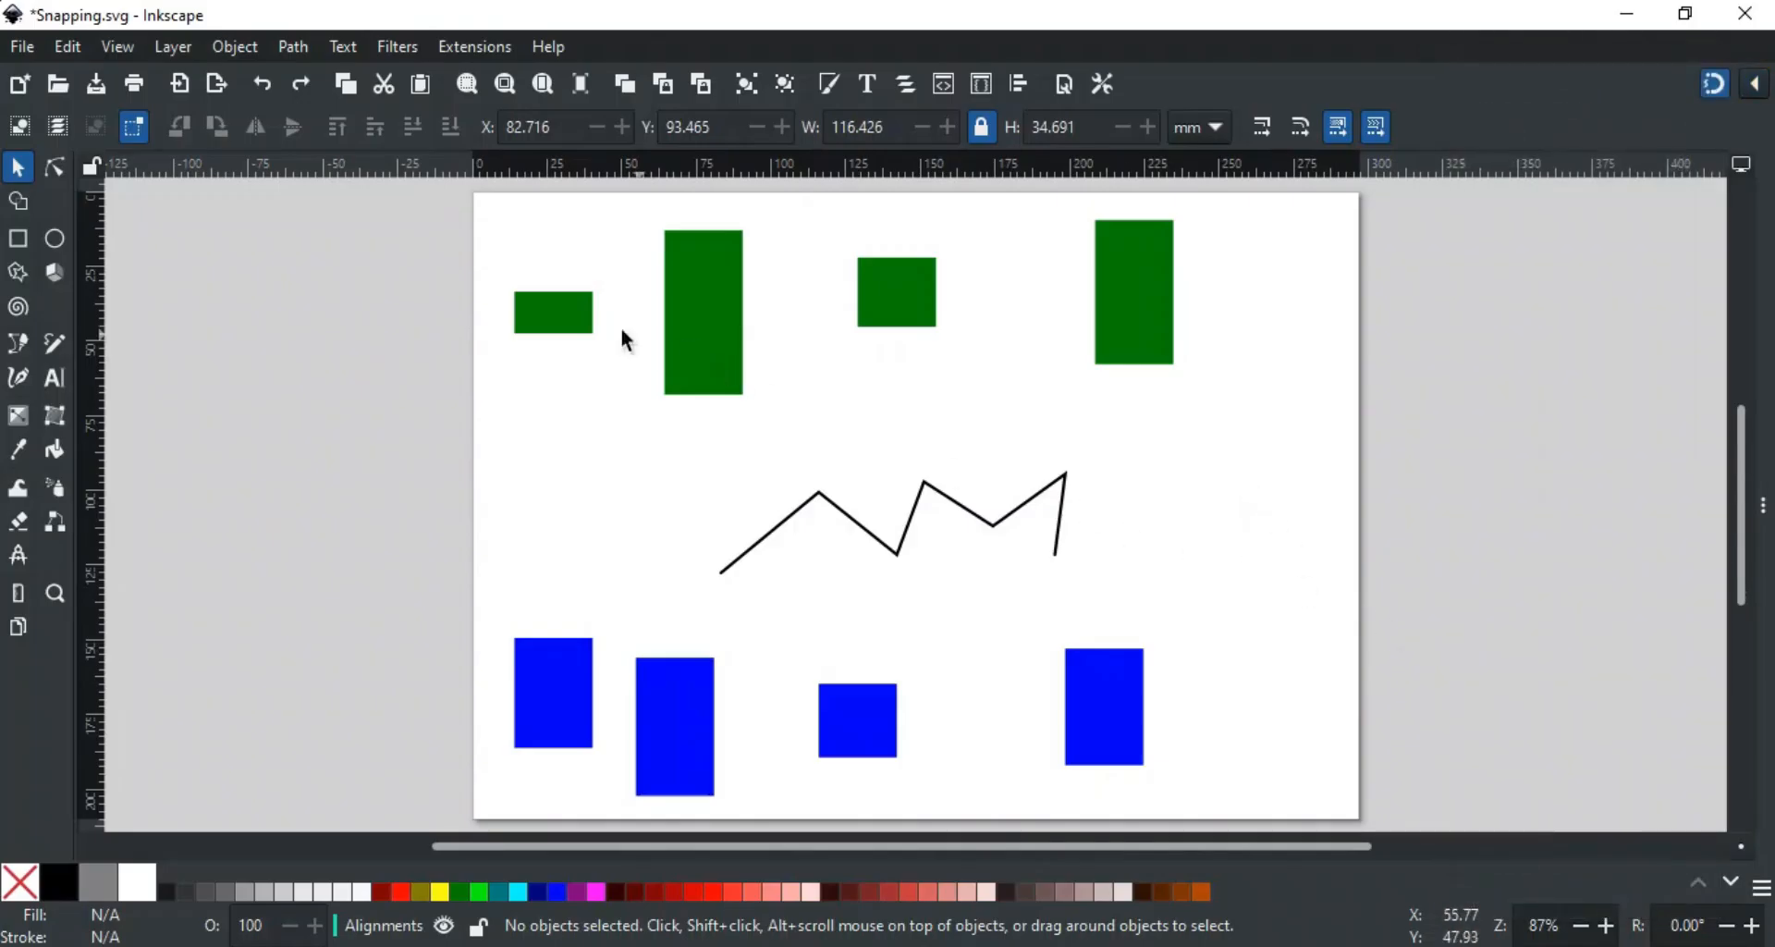
pyautogui.click(566, 314)
pyautogui.moveTo(566, 312)
pyautogui.mouseDown()
pyautogui.moveTo(574, 345)
pyautogui.moveTo(566, 262)
pyautogui.moveTo(570, 320)
pyautogui.mouseUp()
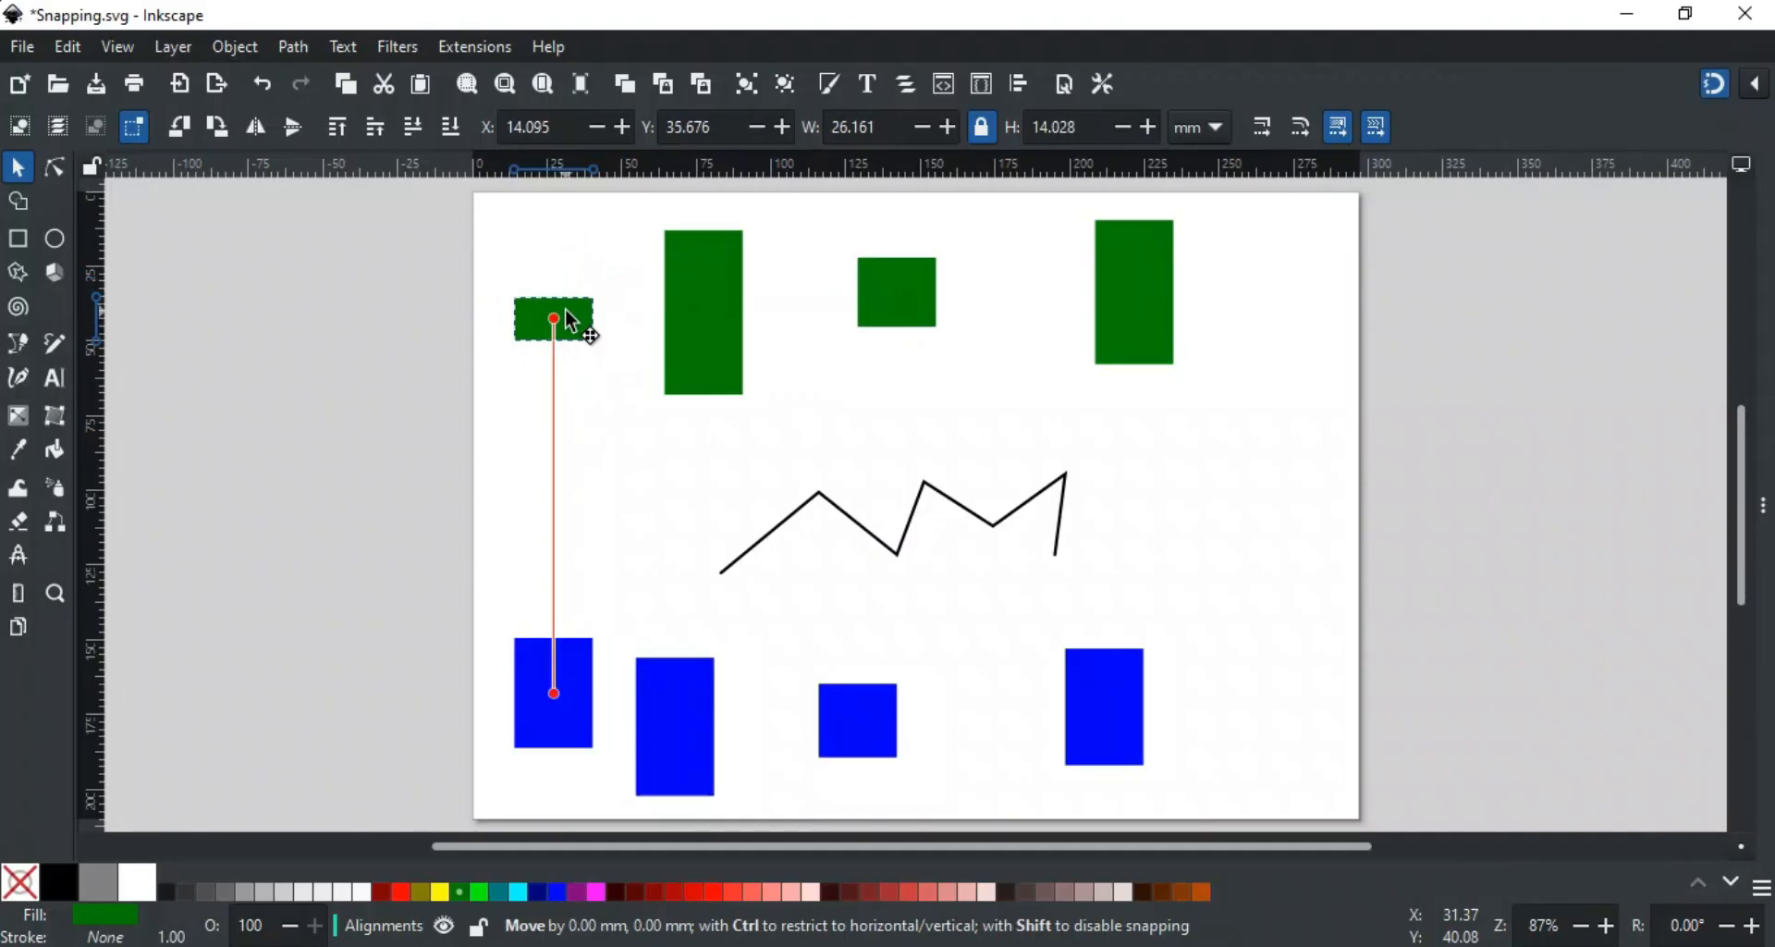
pyautogui.moveTo(565, 309); pyautogui.dragTo(565, 309)
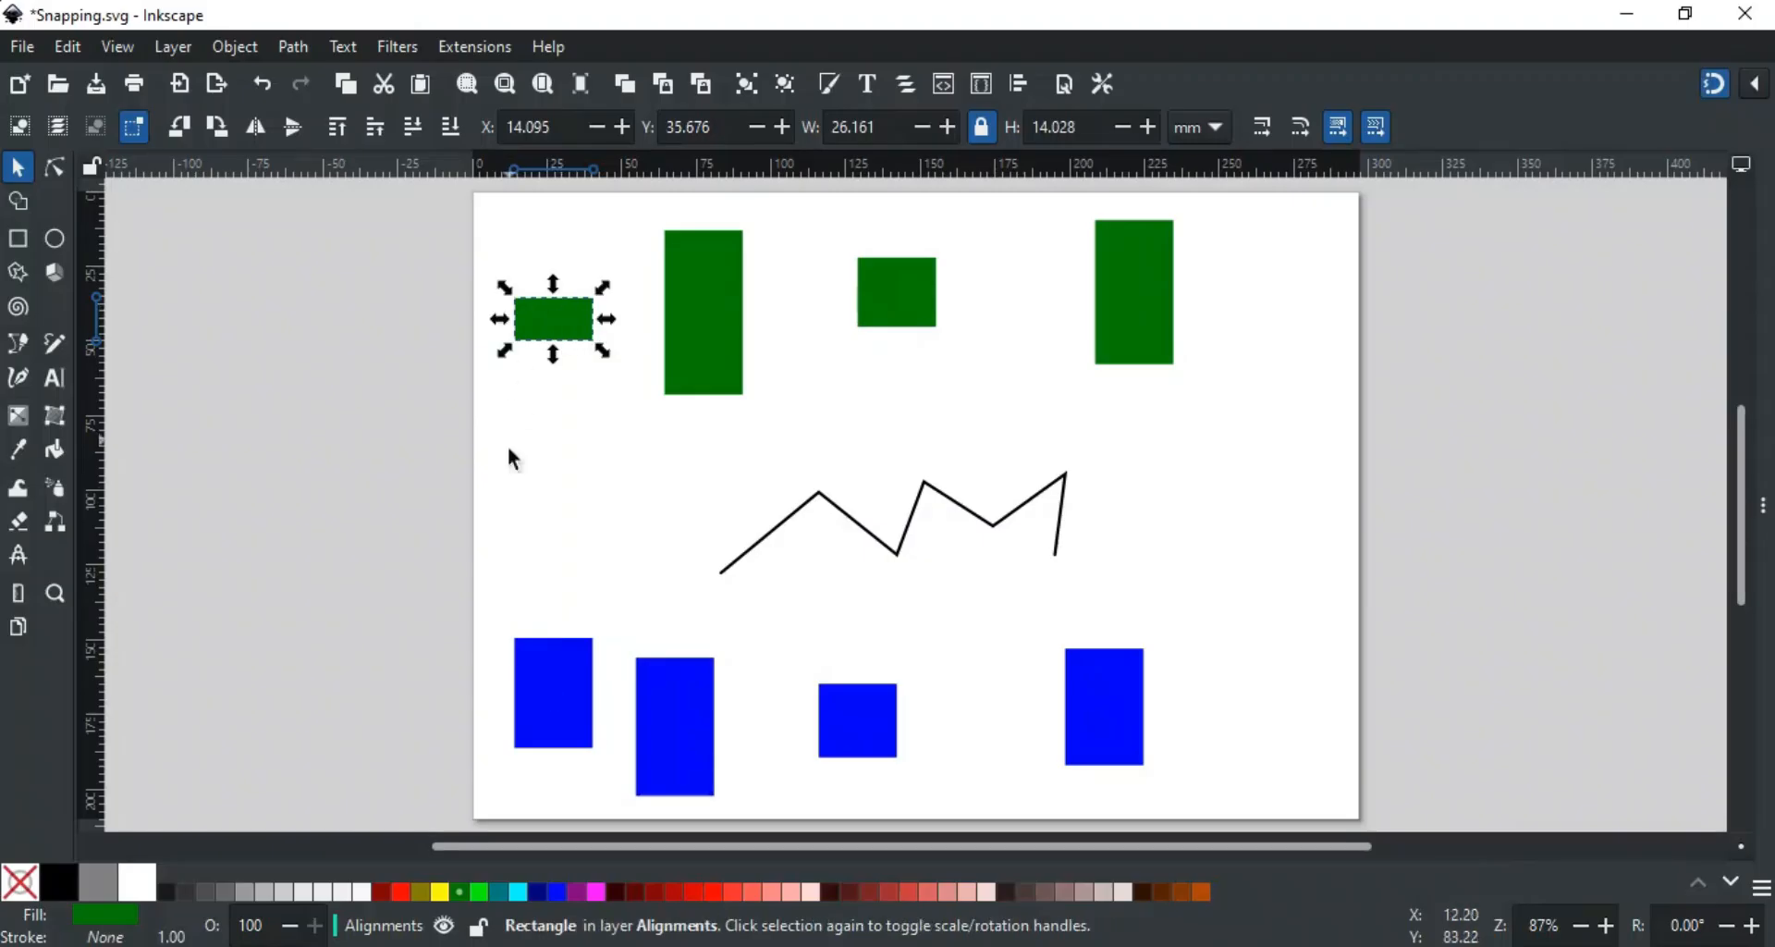
pyautogui.moveTo(569, 325); pyautogui.dragTo(612, 302)
pyautogui.click(621, 377)
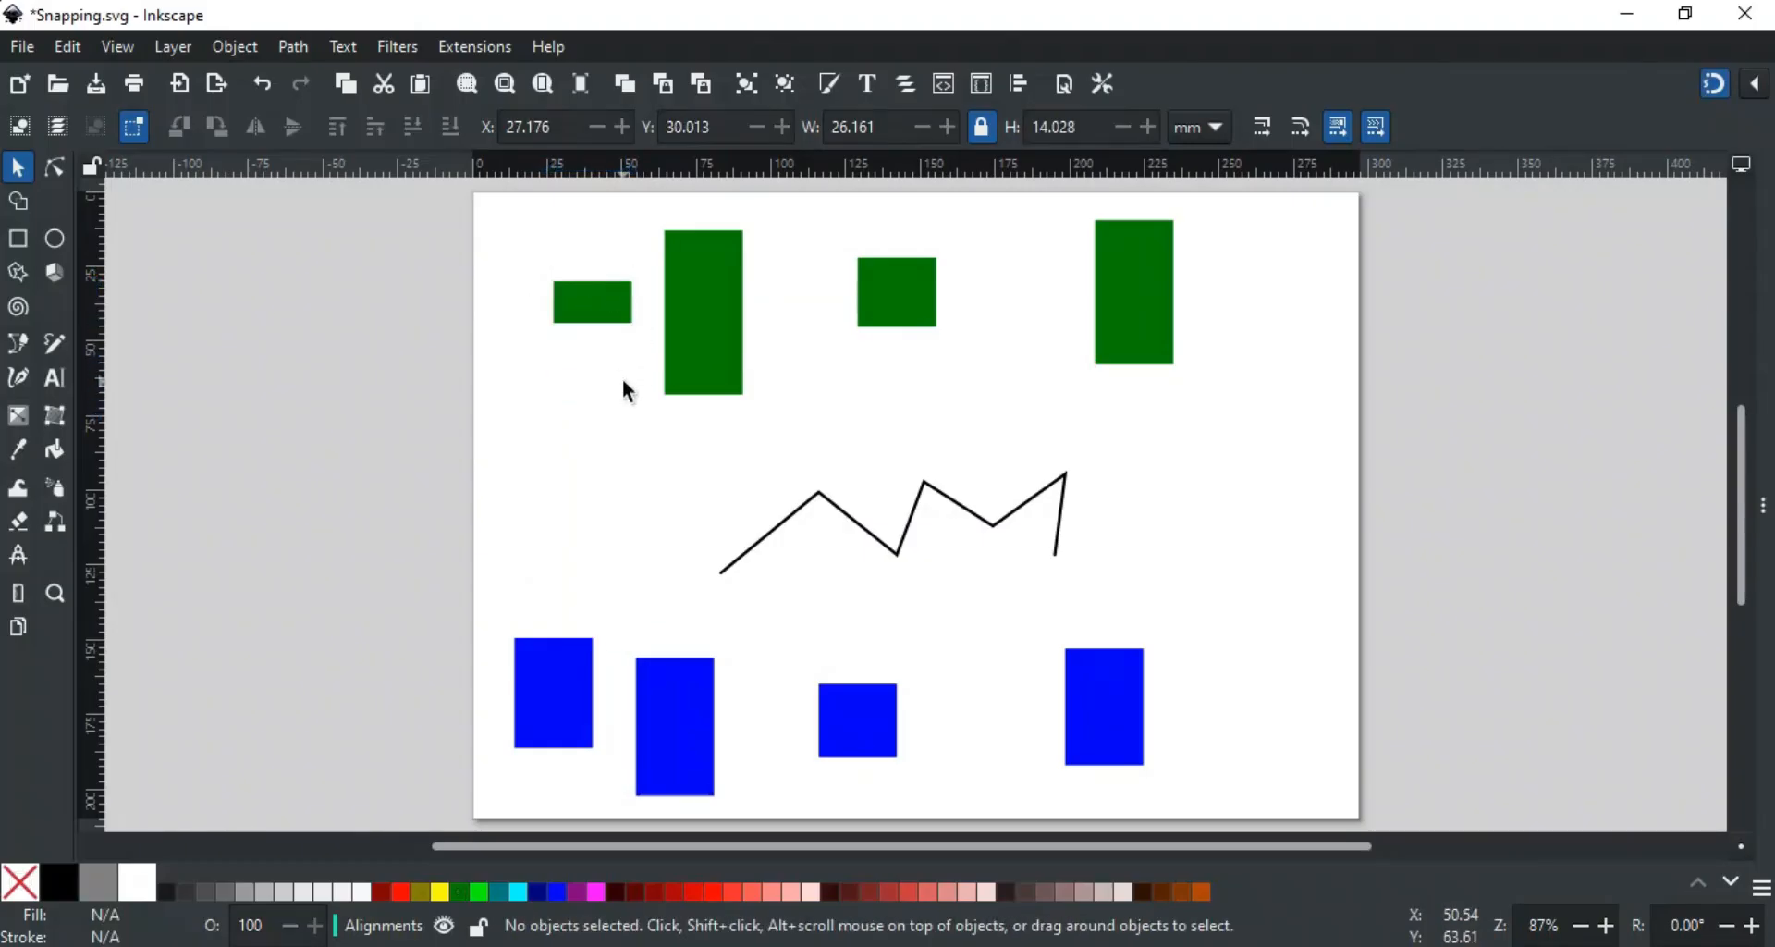
# Enable alignment with nodes in the same path, and level the zigzag path's upper and lower nodes by snapping them to each other.
pyautogui.click(1755, 84)
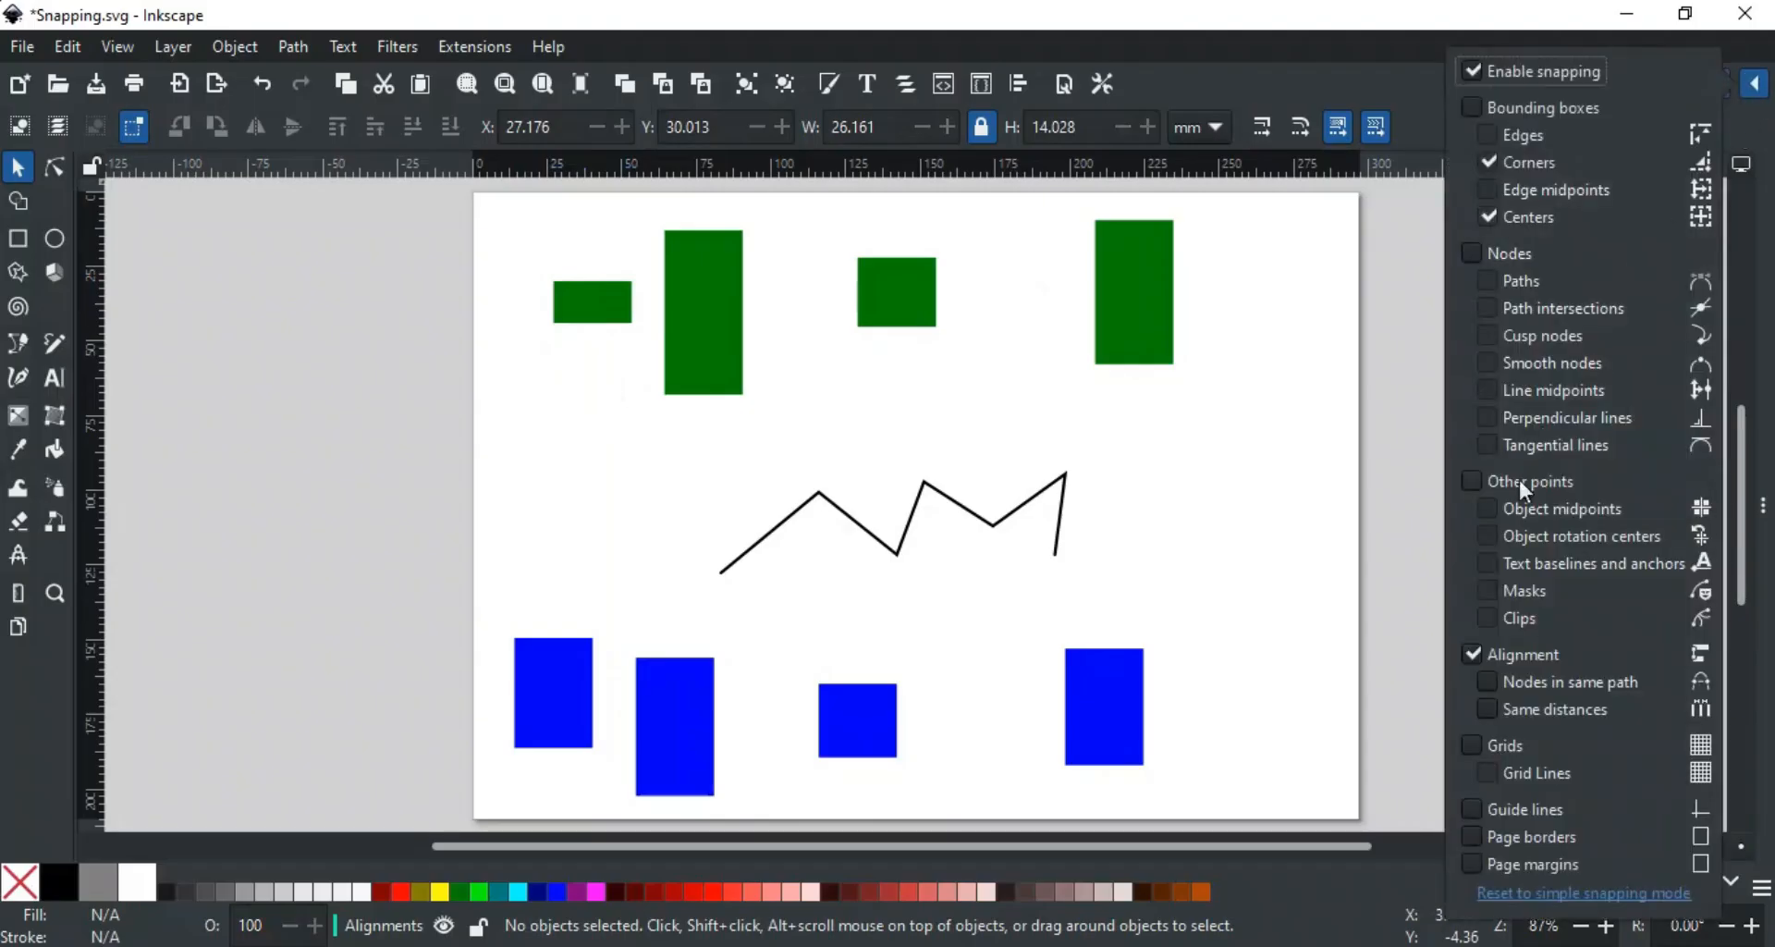
pyautogui.click(1522, 681)
pyautogui.click(1247, 552)
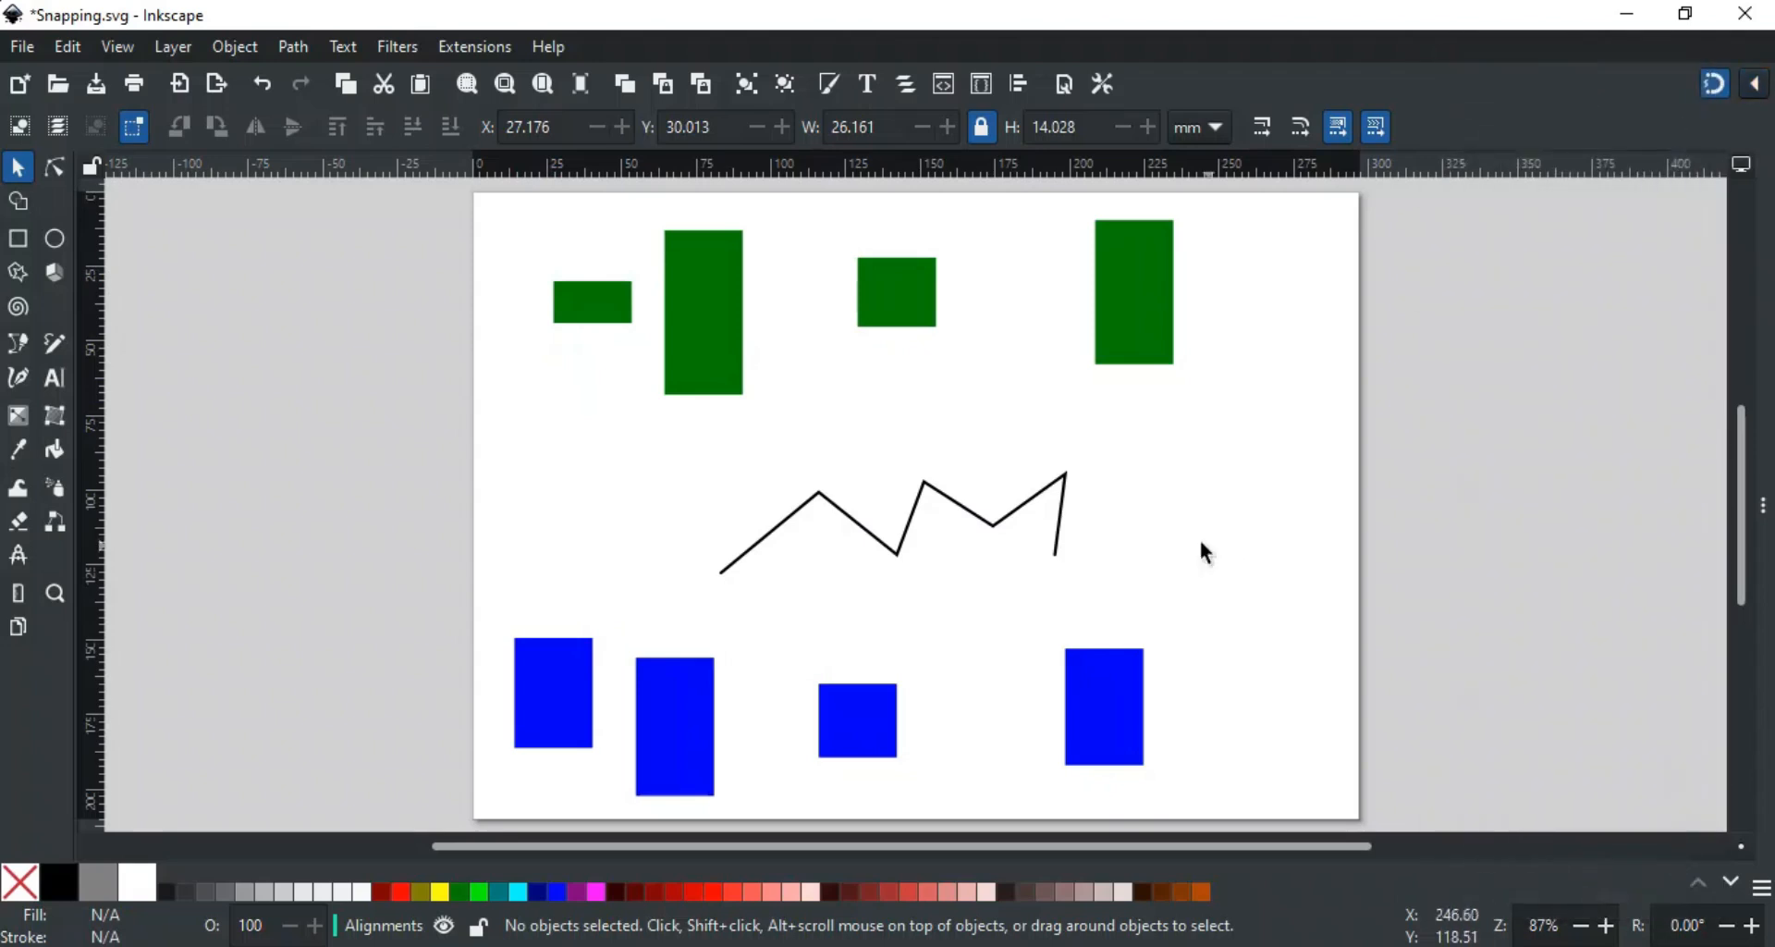
pyautogui.doubleClick(997, 510)
pyautogui.moveTo(1001, 532); pyautogui.dragTo(995, 556)
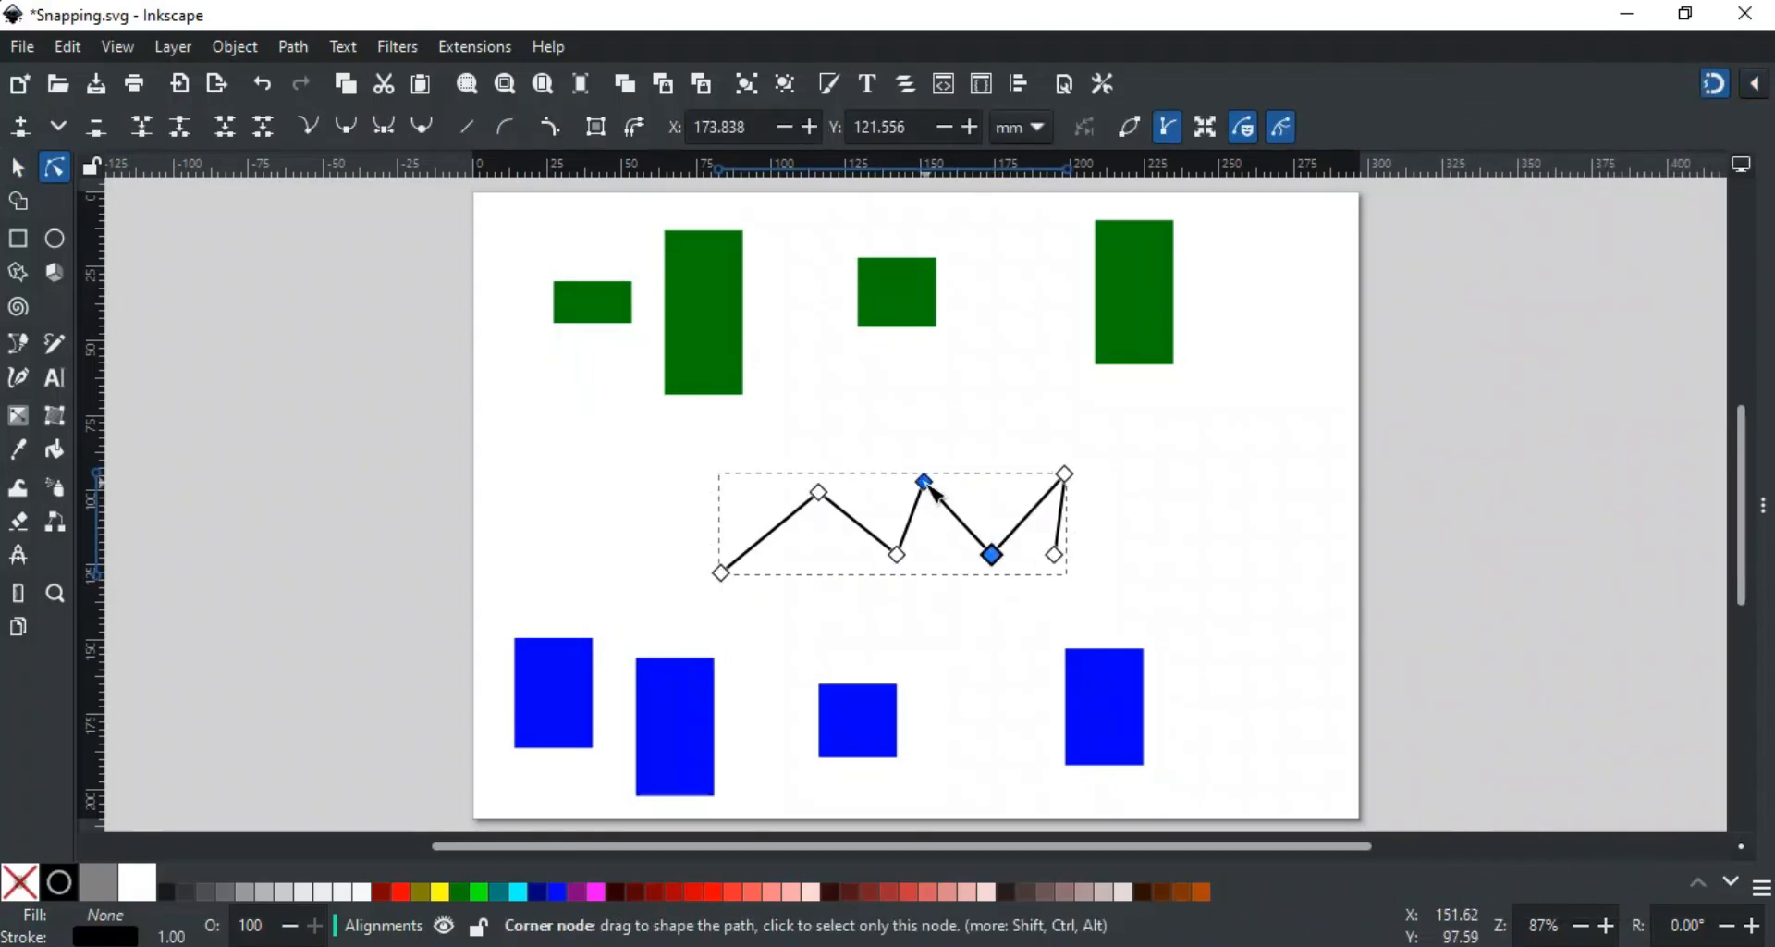
pyautogui.moveTo(925, 482); pyautogui.dragTo(937, 475)
pyautogui.moveTo(821, 492); pyautogui.dragTo(820, 474)
pyautogui.moveTo(721, 574); pyautogui.dragTo(749, 555)
pyautogui.click(941, 629)
pyautogui.click(1036, 608)
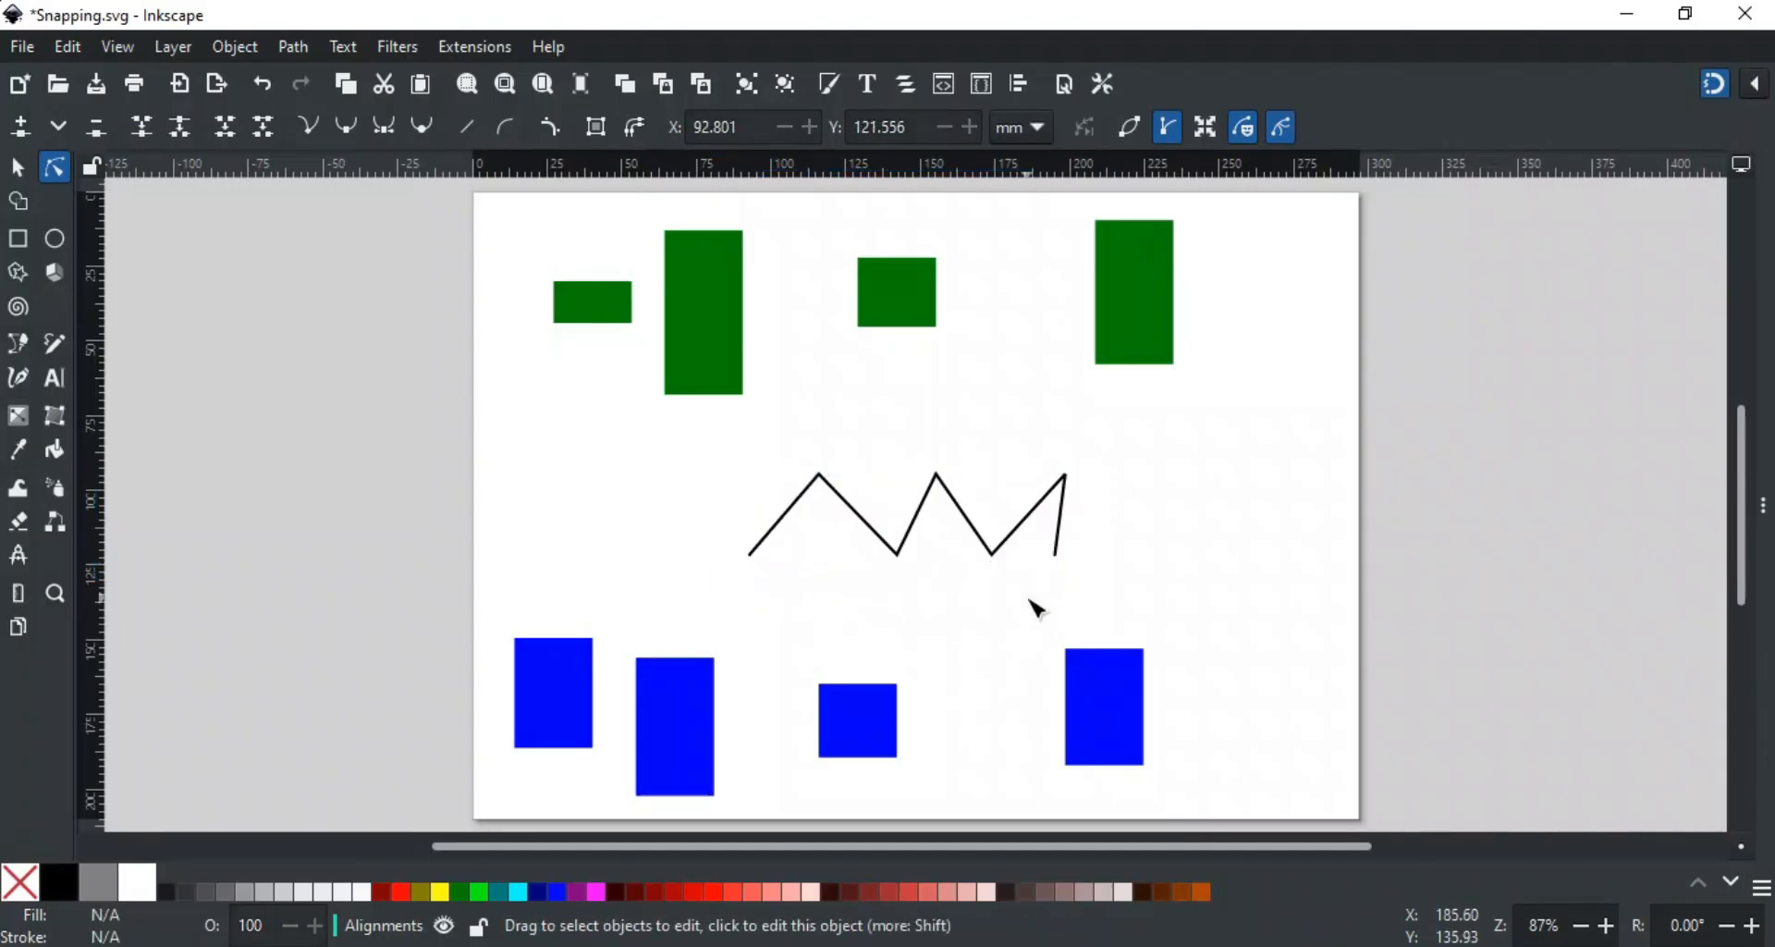
pyautogui.press('s')
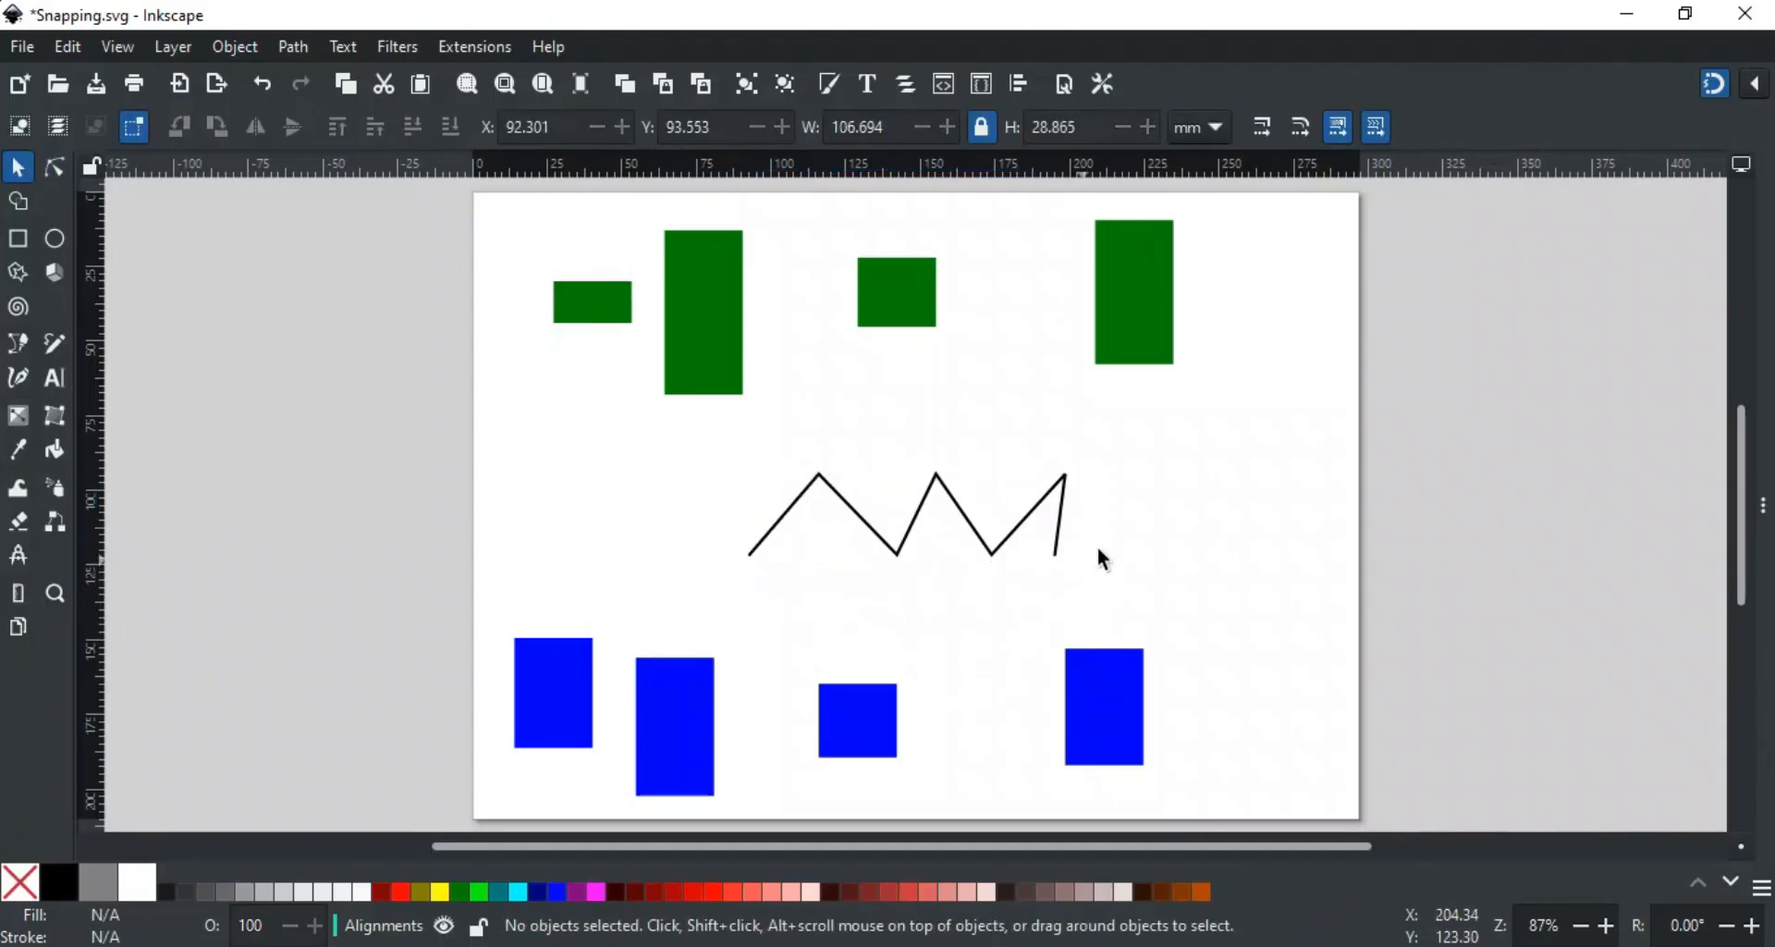
# Enable same distances snapping, and move the third and fourth blue rectangles so that all four are evenly spaced.
pyautogui.click(1753, 86)
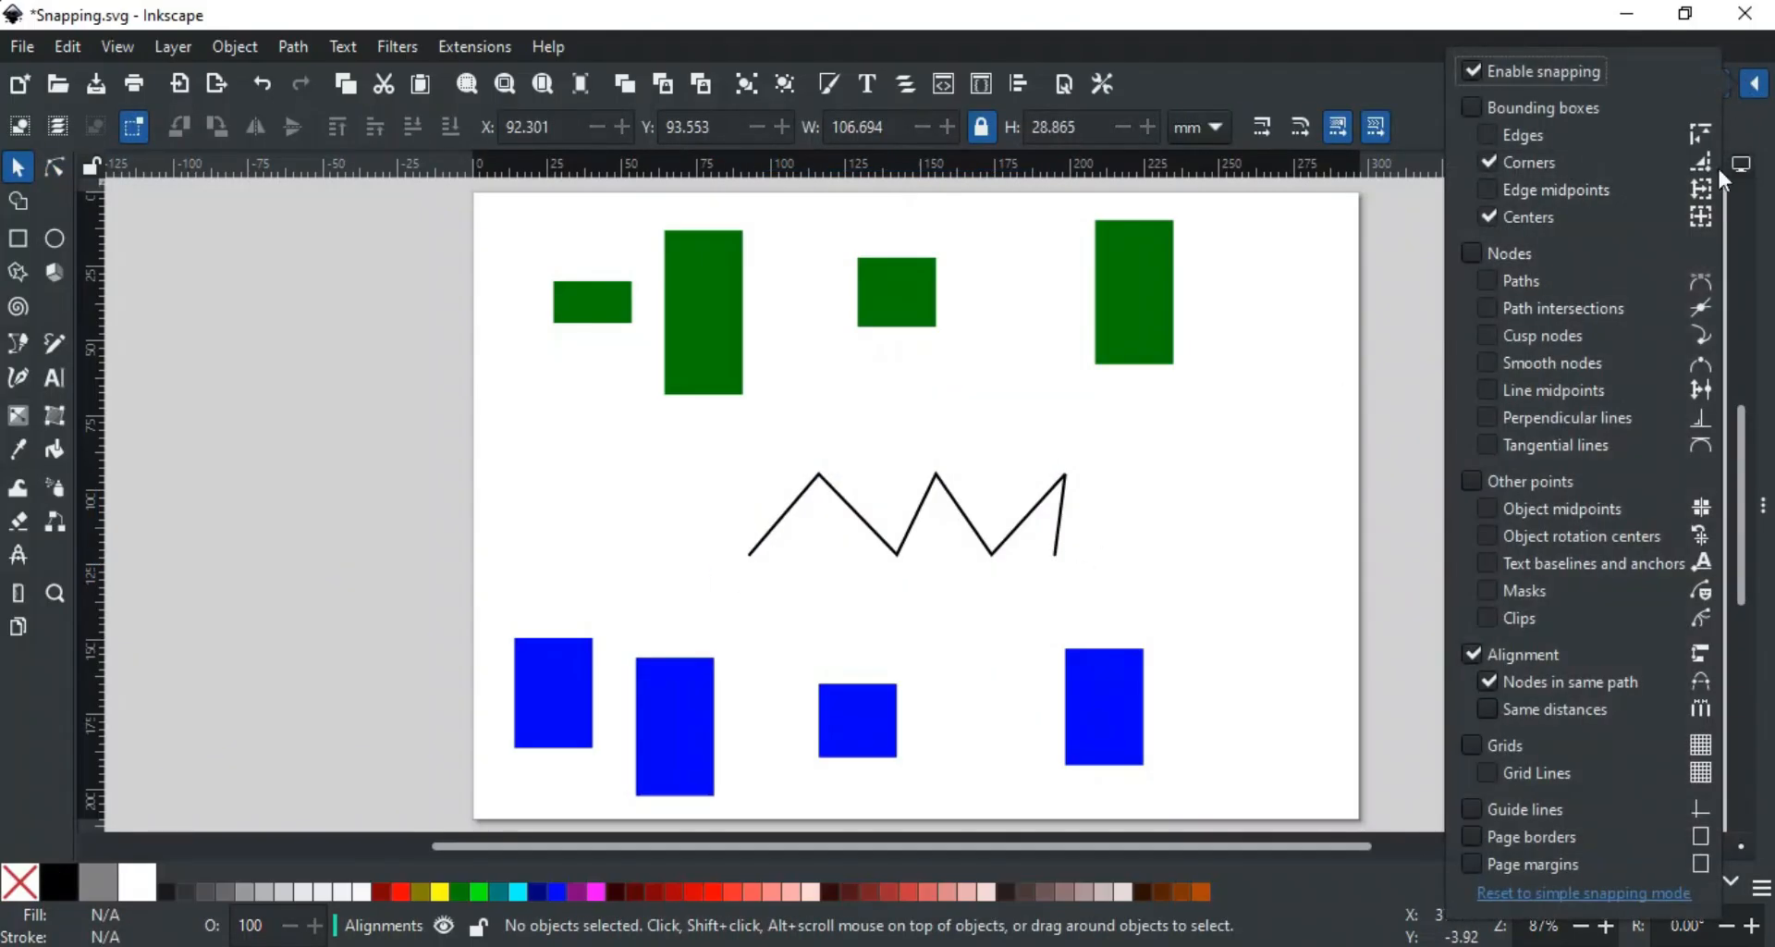
pyautogui.click(1561, 713)
pyautogui.click(1273, 731)
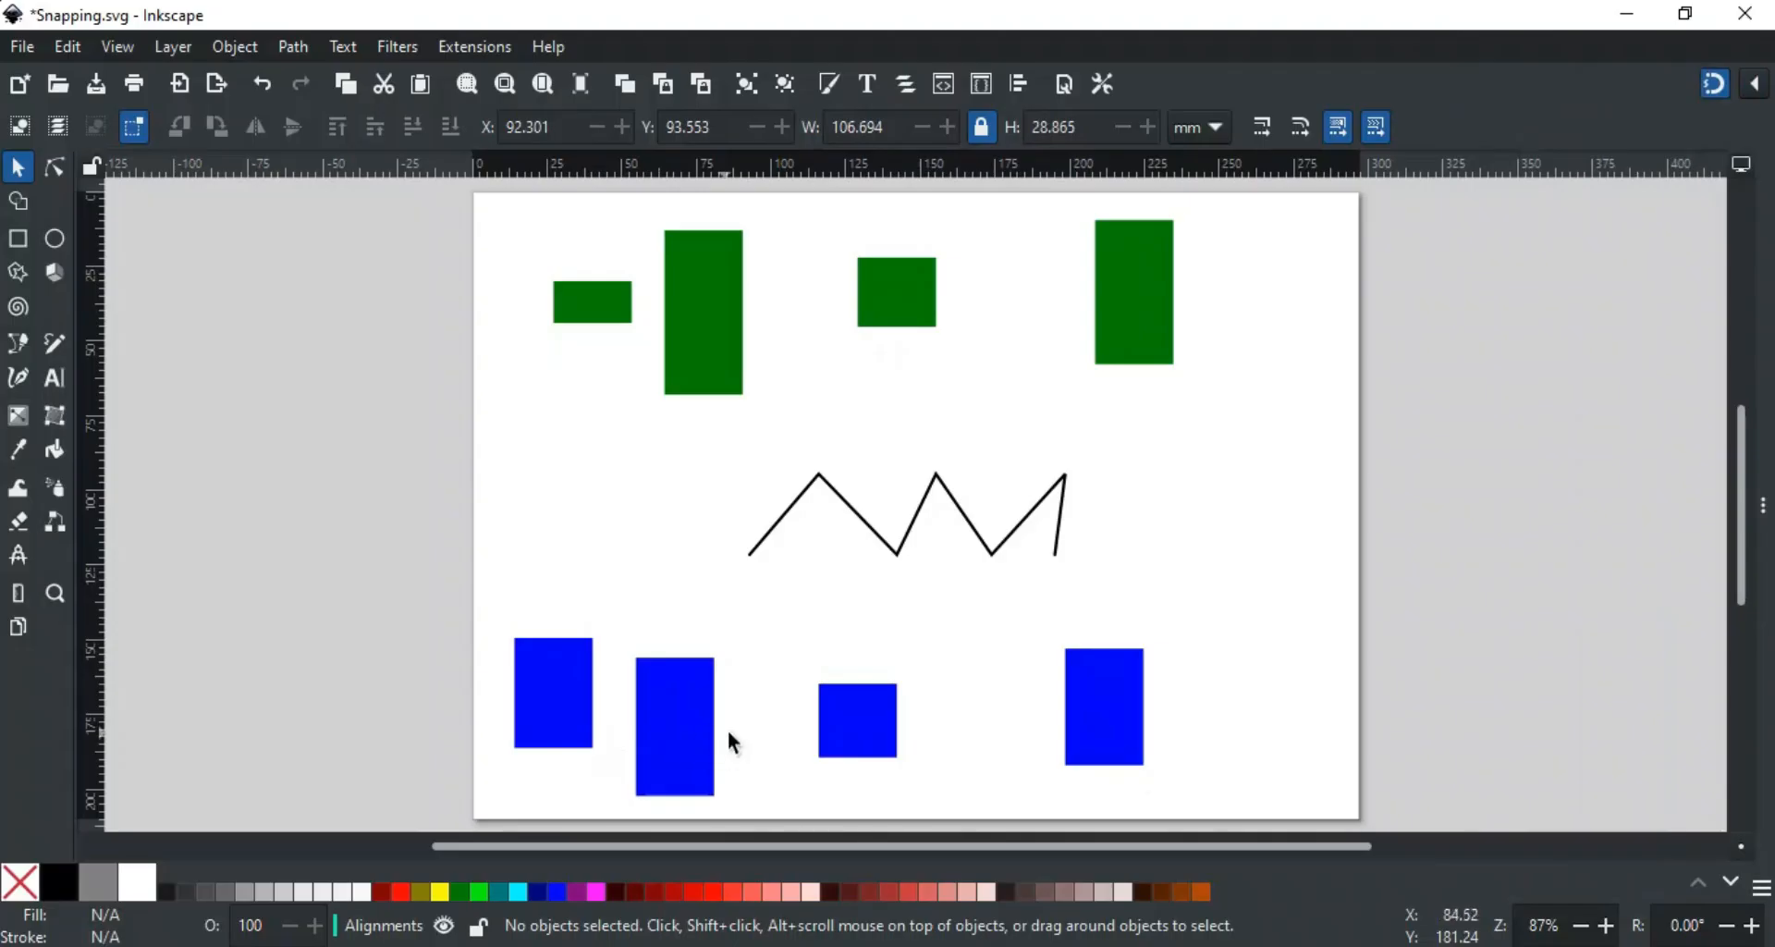
pyautogui.click(857, 713)
pyautogui.moveTo(870, 706); pyautogui.dragTo(807, 675)
pyautogui.moveTo(1073, 678); pyautogui.dragTo(879, 680)
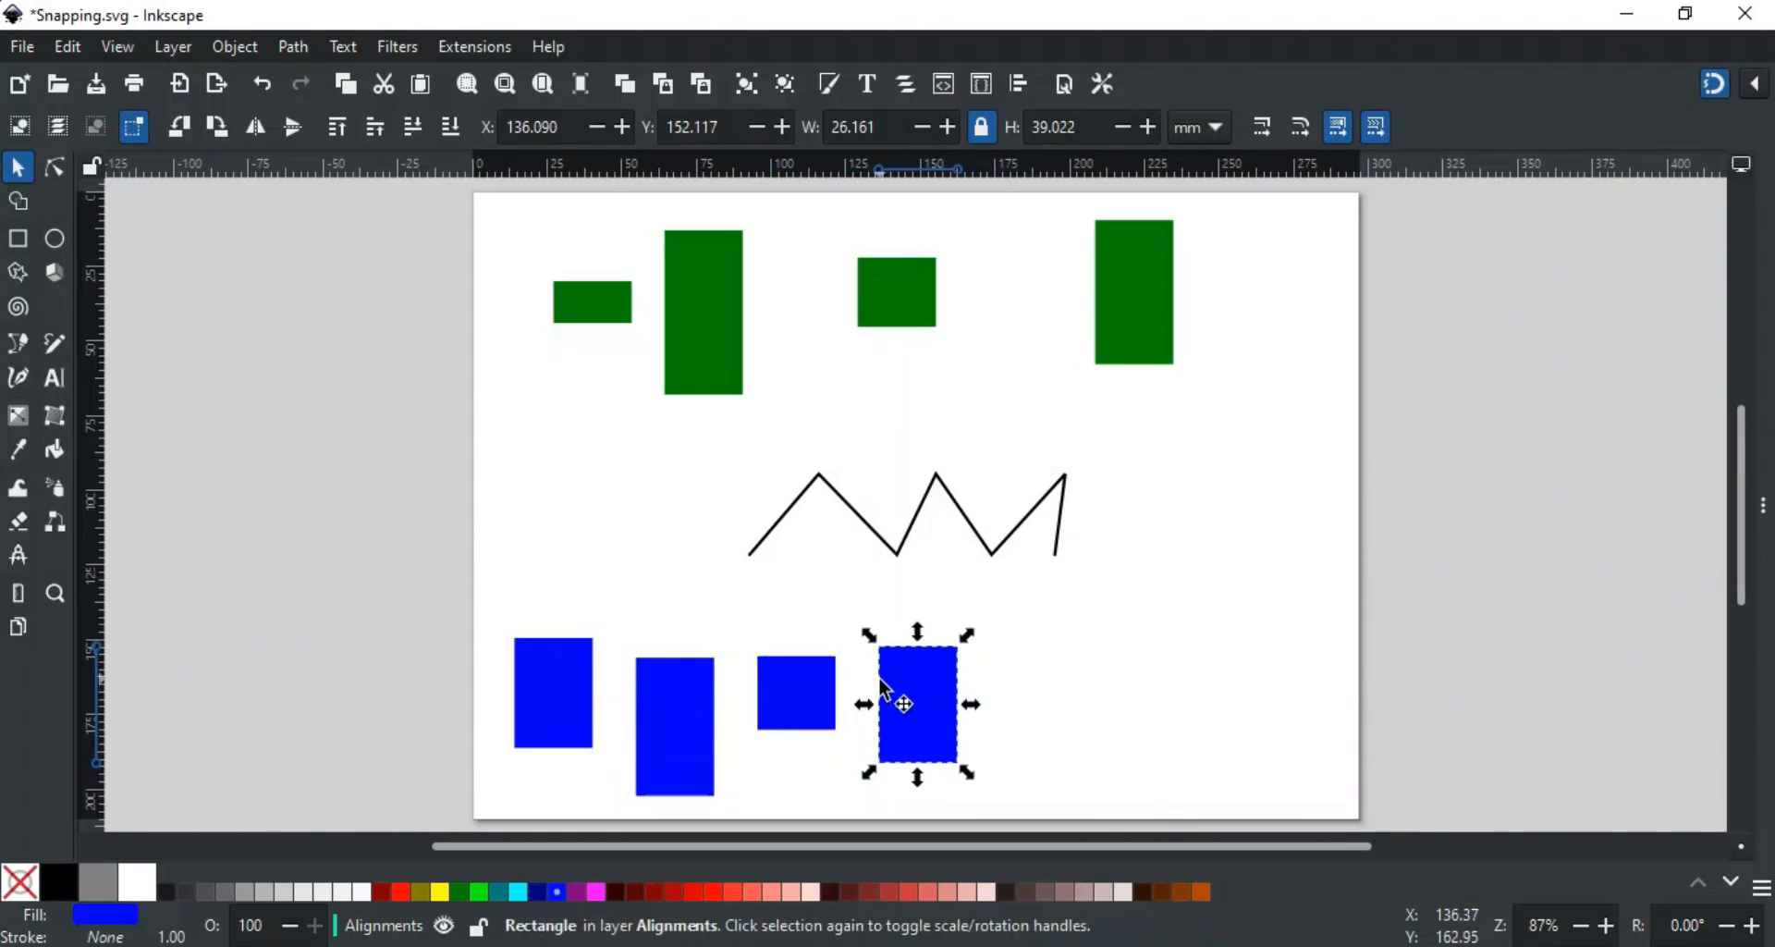
pyautogui.click(1029, 689)
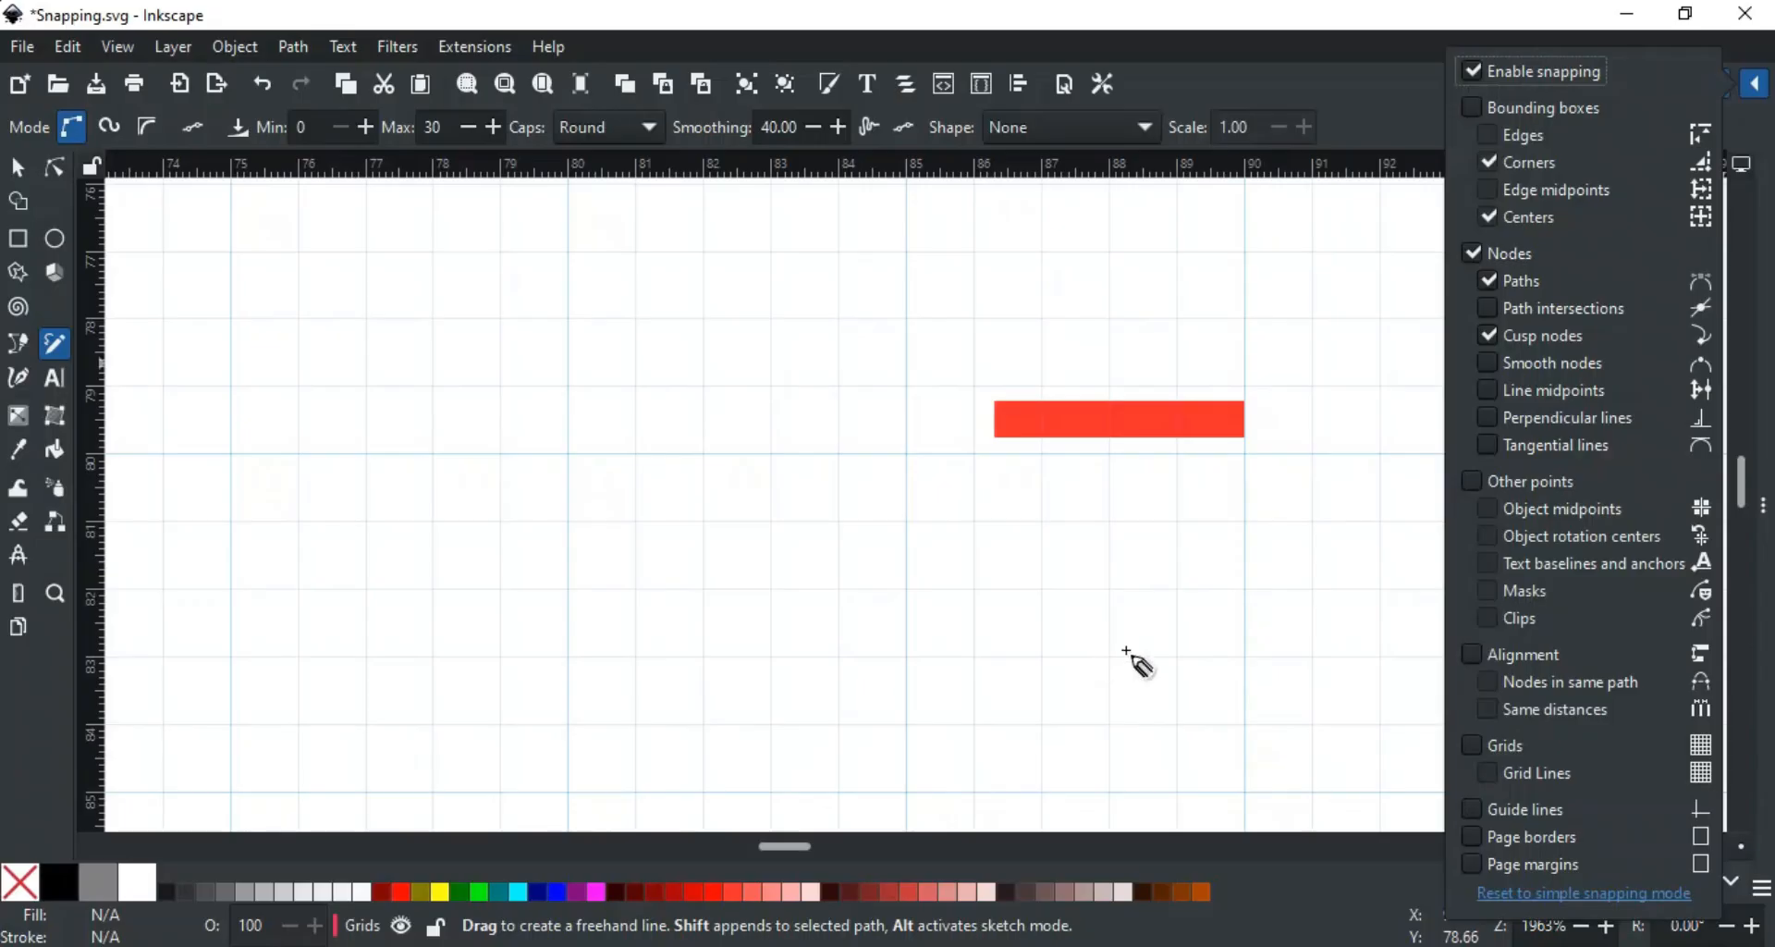
# Enable grid snapping, move the red rectangle to about X 88.2, Y 80.8 mm on the grid, and deselect it.
pyautogui.click(1497, 744)
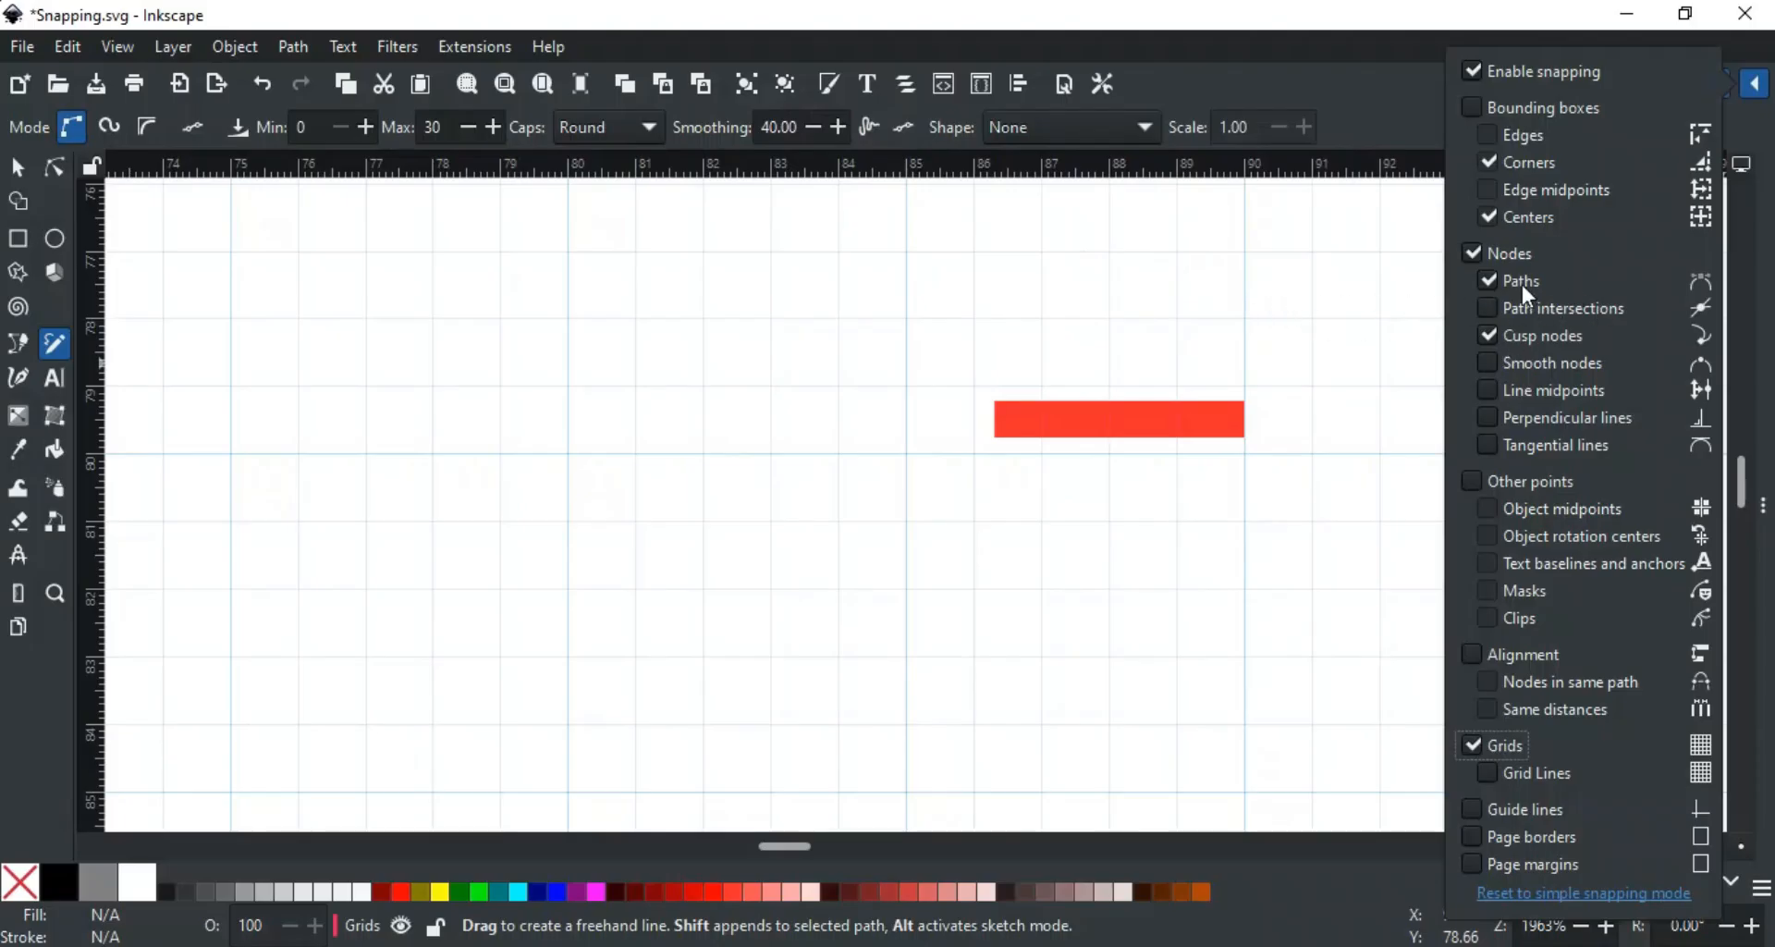
pyautogui.click(1267, 645)
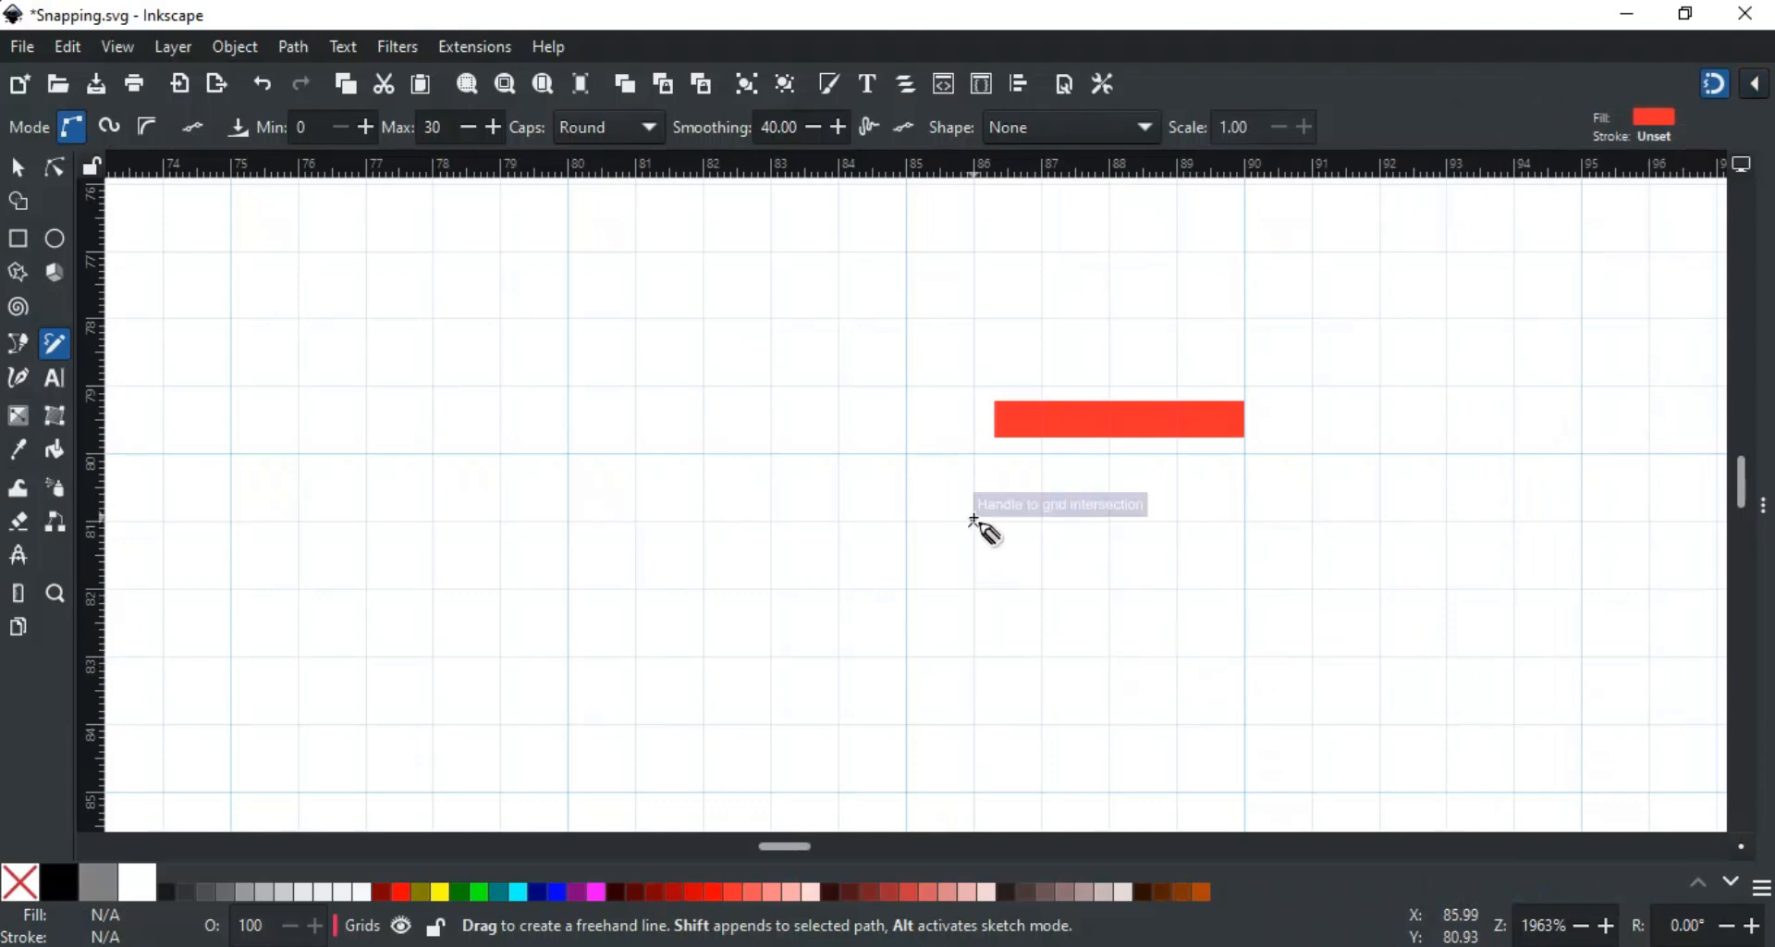
pyautogui.press('s')
pyautogui.click(1107, 442)
pyautogui.moveTo(1109, 442); pyautogui.dragTo(1269, 539)
pyautogui.click(1679, 322)
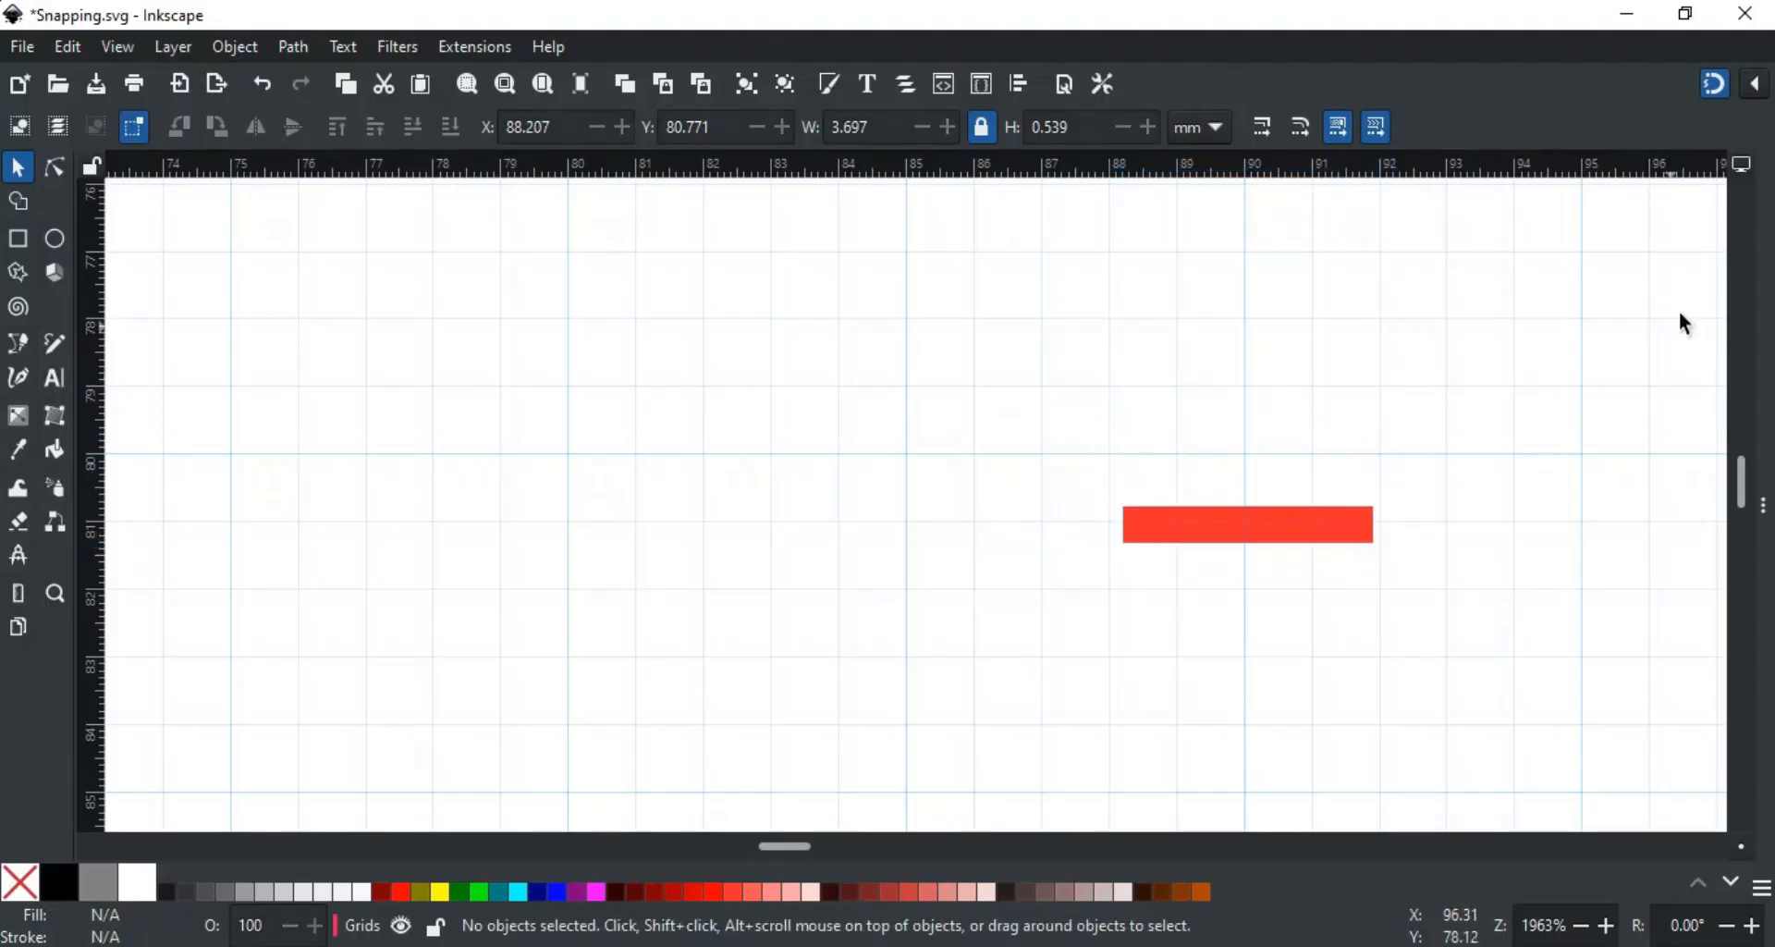
# Enable snapping to grid lines, close the snapping options, and switch to the Pencil tool.
pyautogui.click(1756, 84)
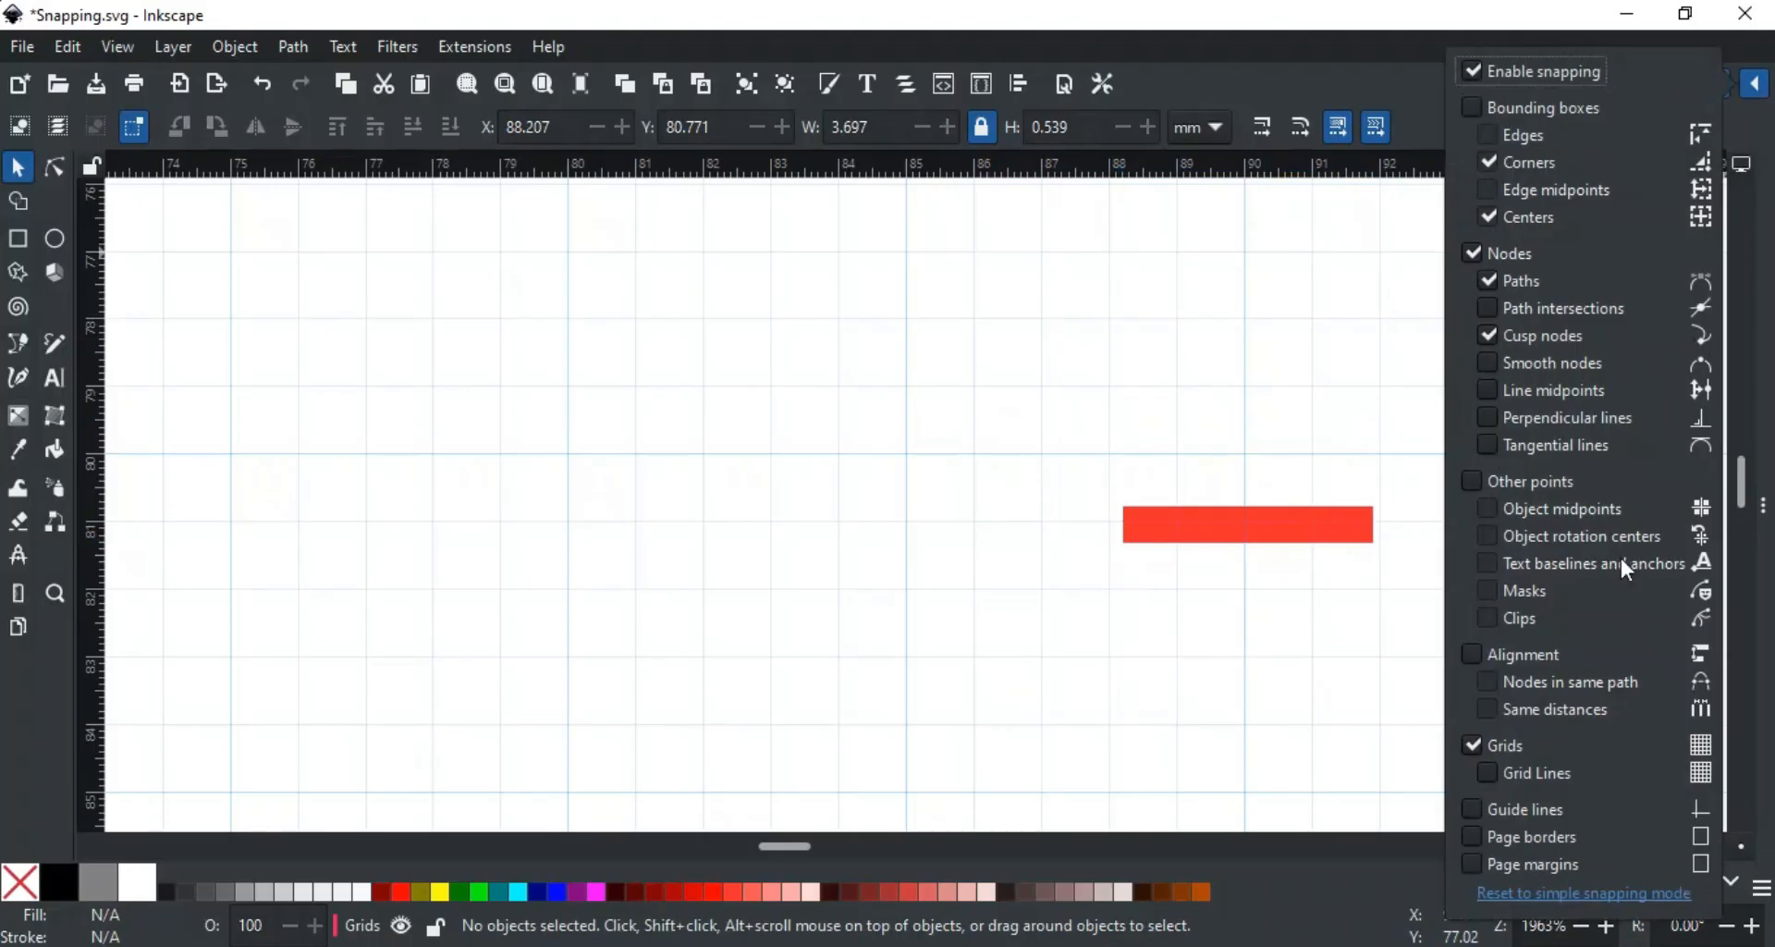
pyautogui.click(1489, 773)
pyautogui.click(1351, 723)
pyautogui.press('p')
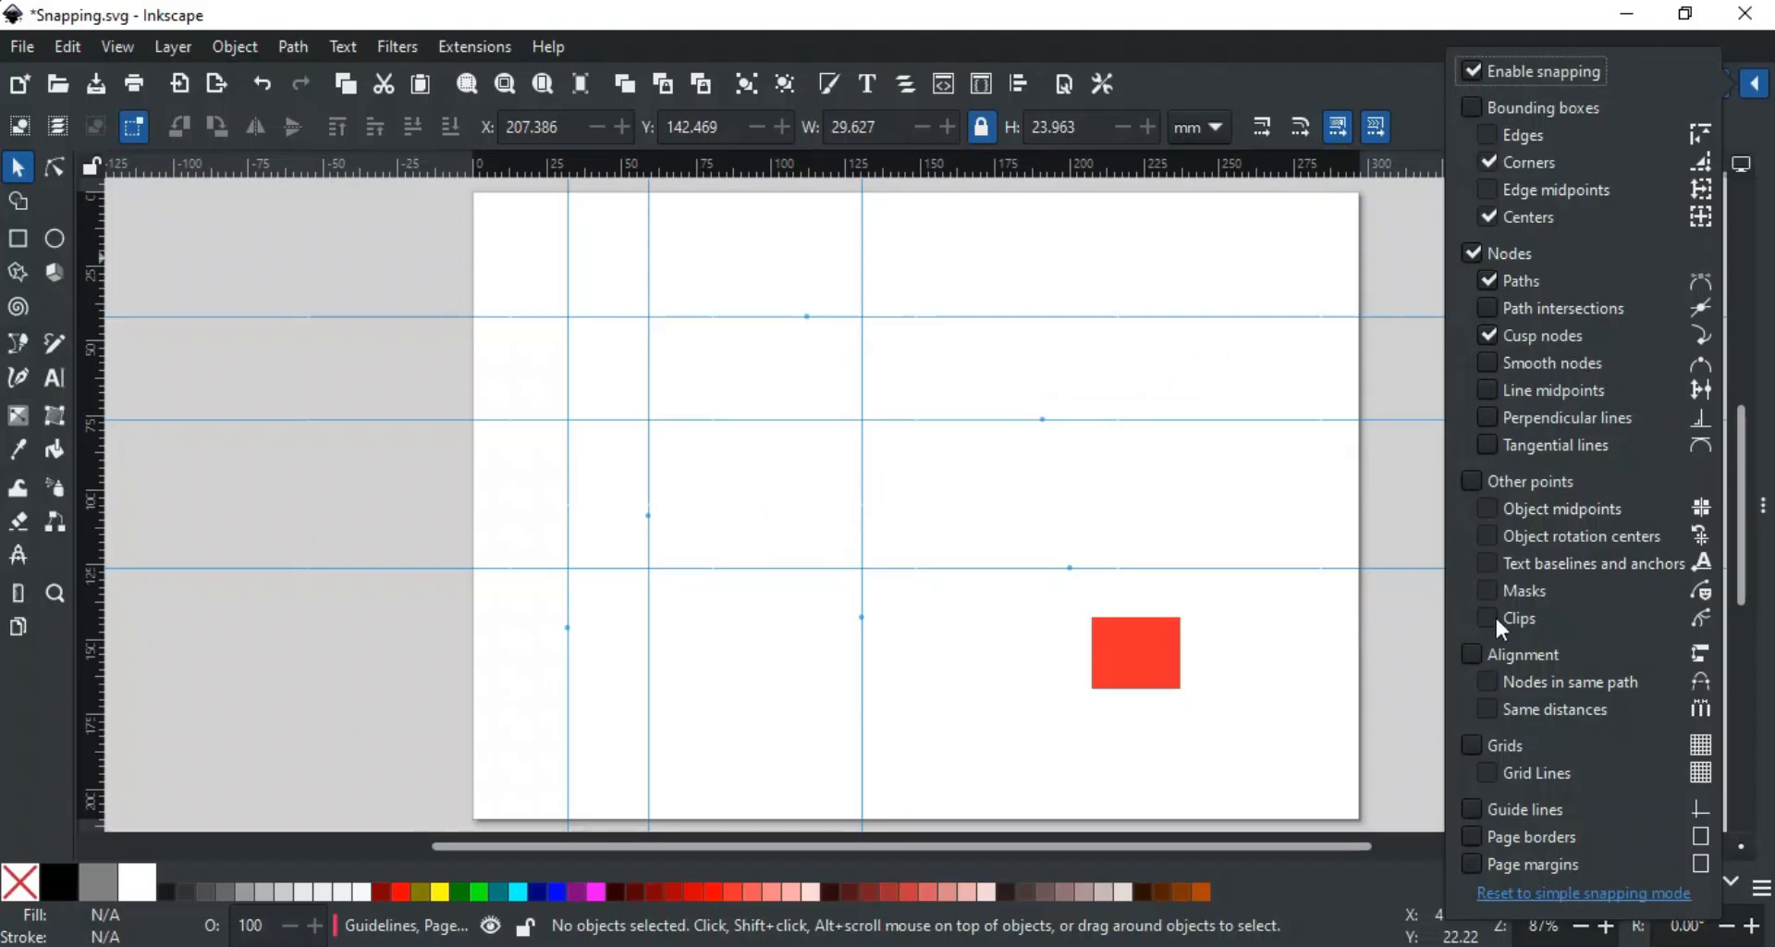
# Snap the red rectangle to the crossing guide lines in the page's upper-left area, and deselect it.
pyautogui.click(1258, 743)
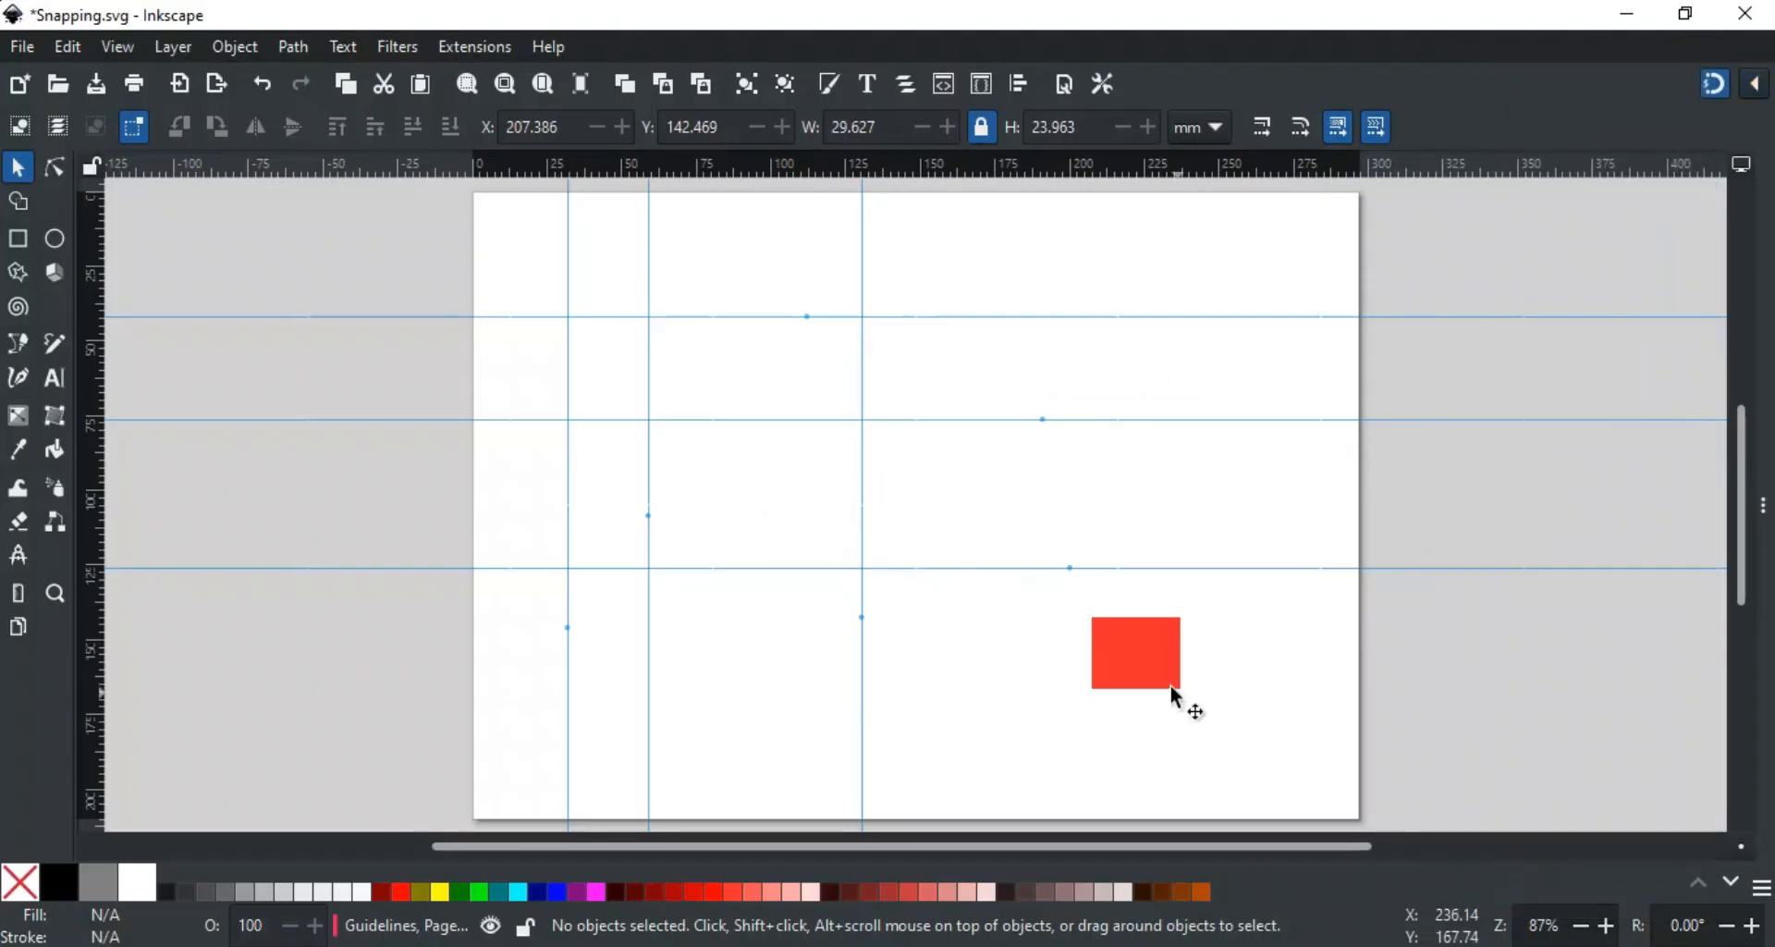
pyautogui.moveTo(1120, 657); pyautogui.dragTo(693, 365)
pyautogui.click(705, 470)
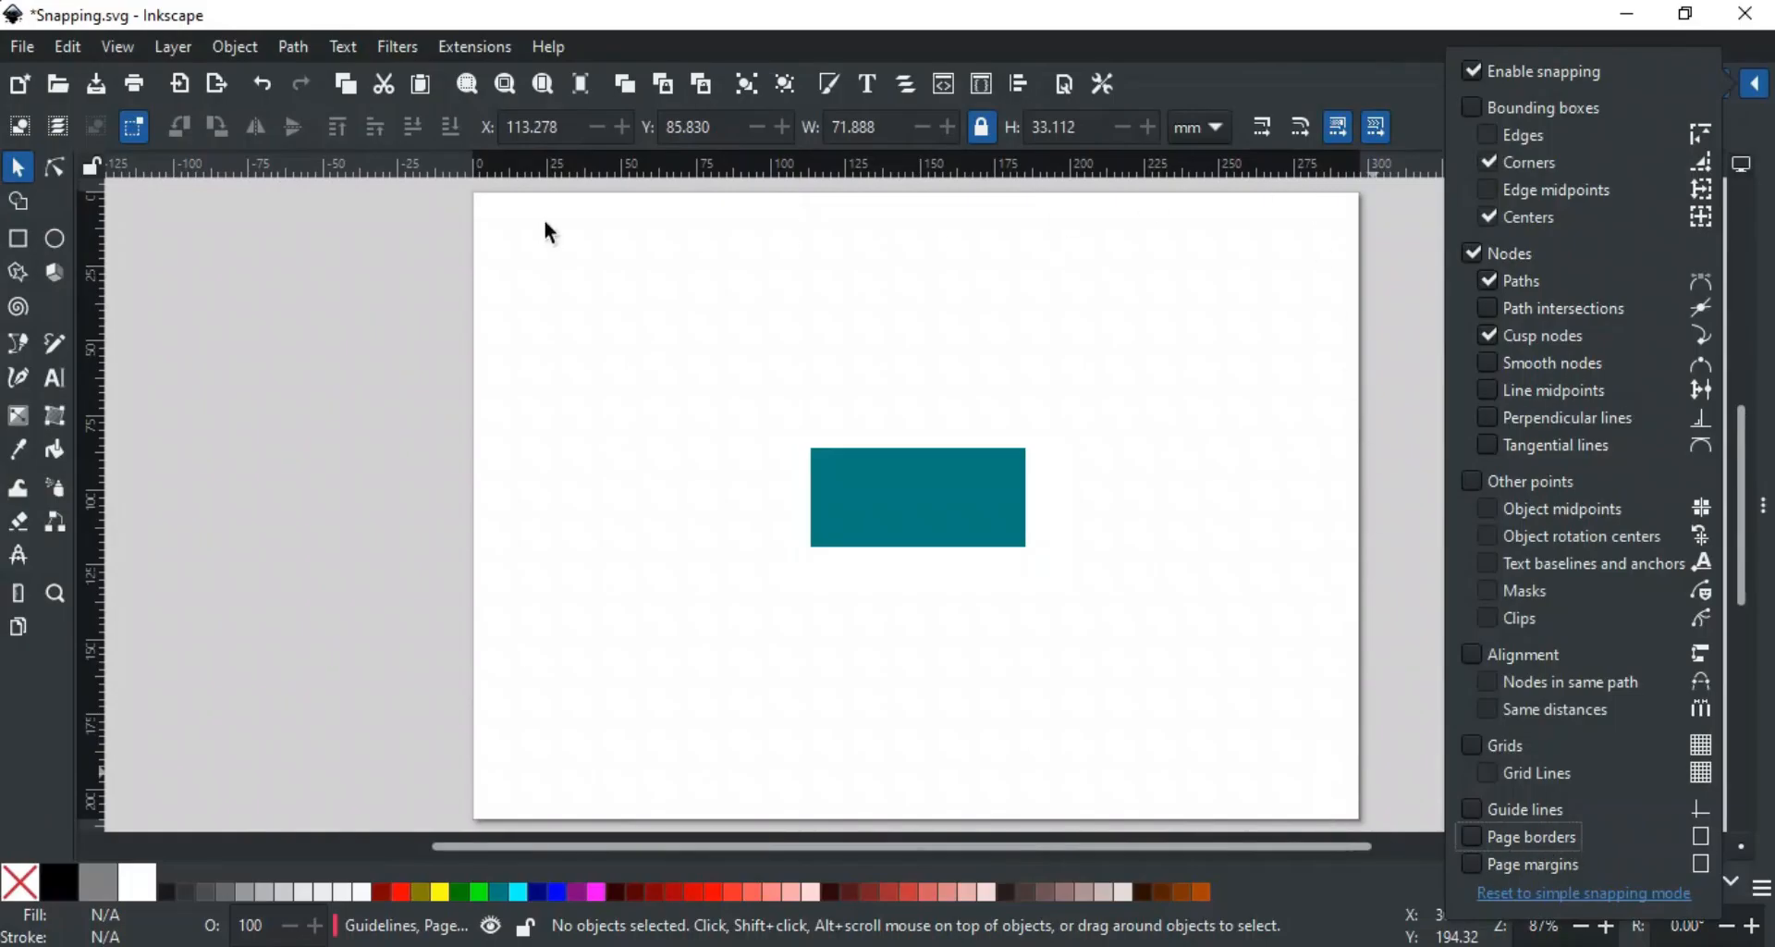
# Enable page border snapping, move the teal rectangle to about X 97, Y 79 mm, and deselect it.
pyautogui.click(1484, 838)
pyautogui.click(929, 515)
pyautogui.moveTo(929, 515); pyautogui.dragTo(836, 518)
pyautogui.click(845, 602)
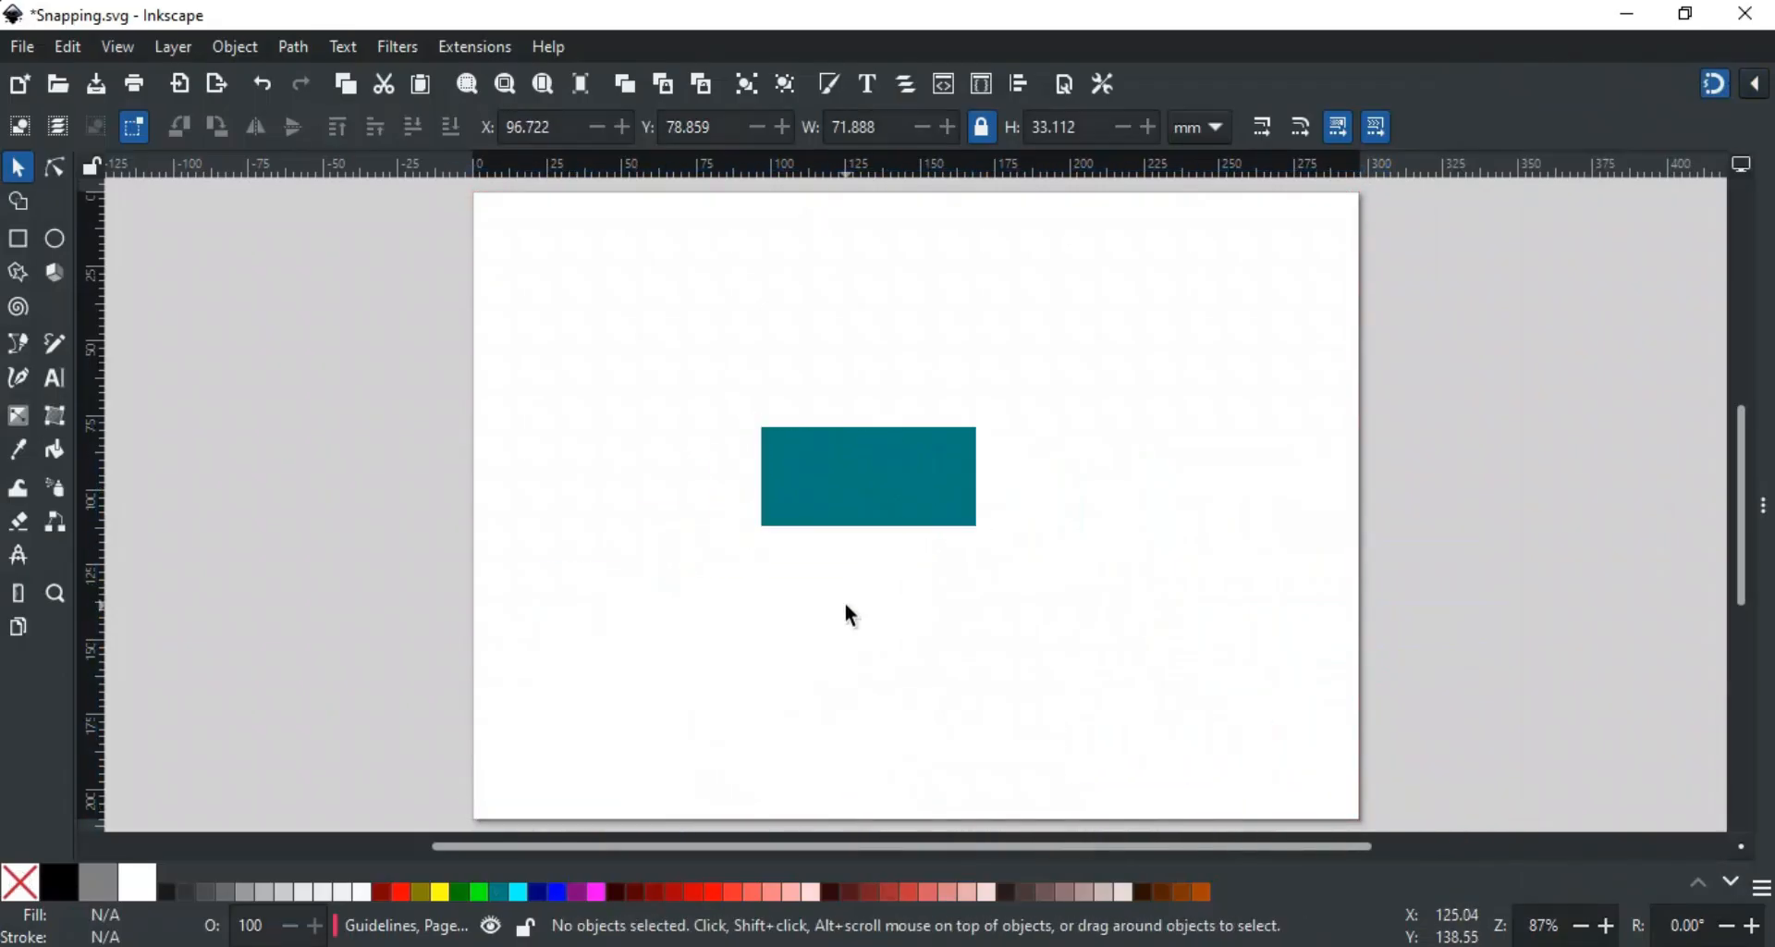
# Draw a 297 × 210 mm rectangle snapped to opposite corners of the page border.
pyautogui.click(18, 239)
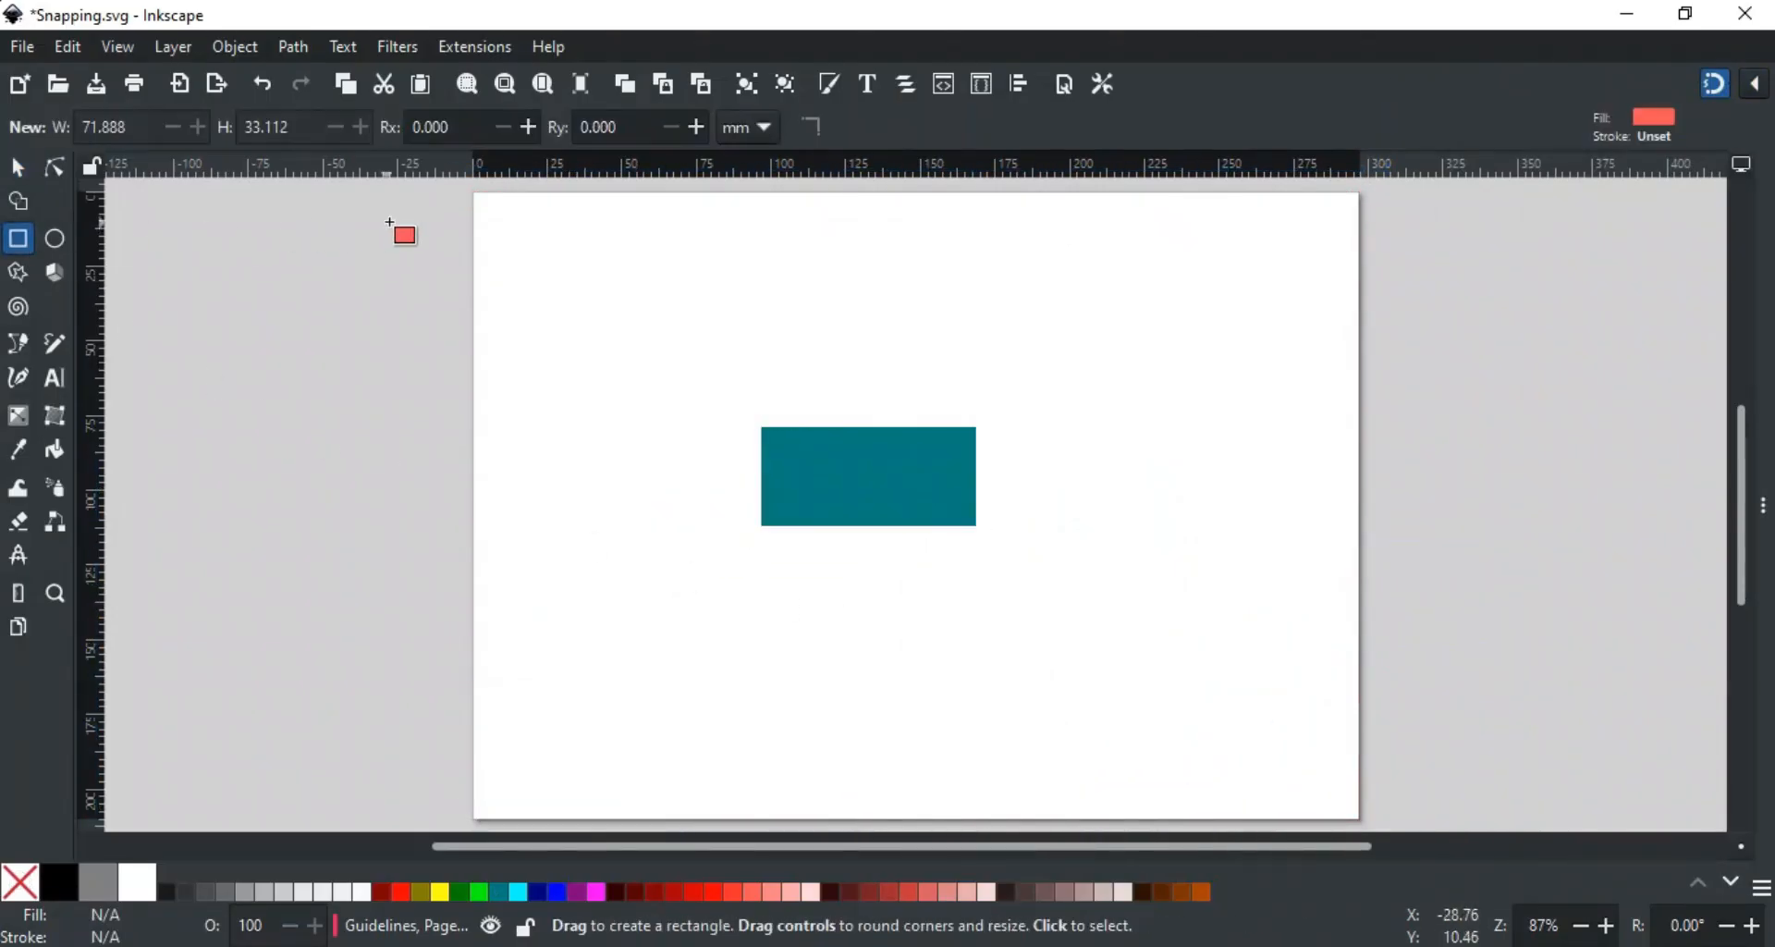
pyautogui.moveTo(473, 191); pyautogui.dragTo(1353, 814)
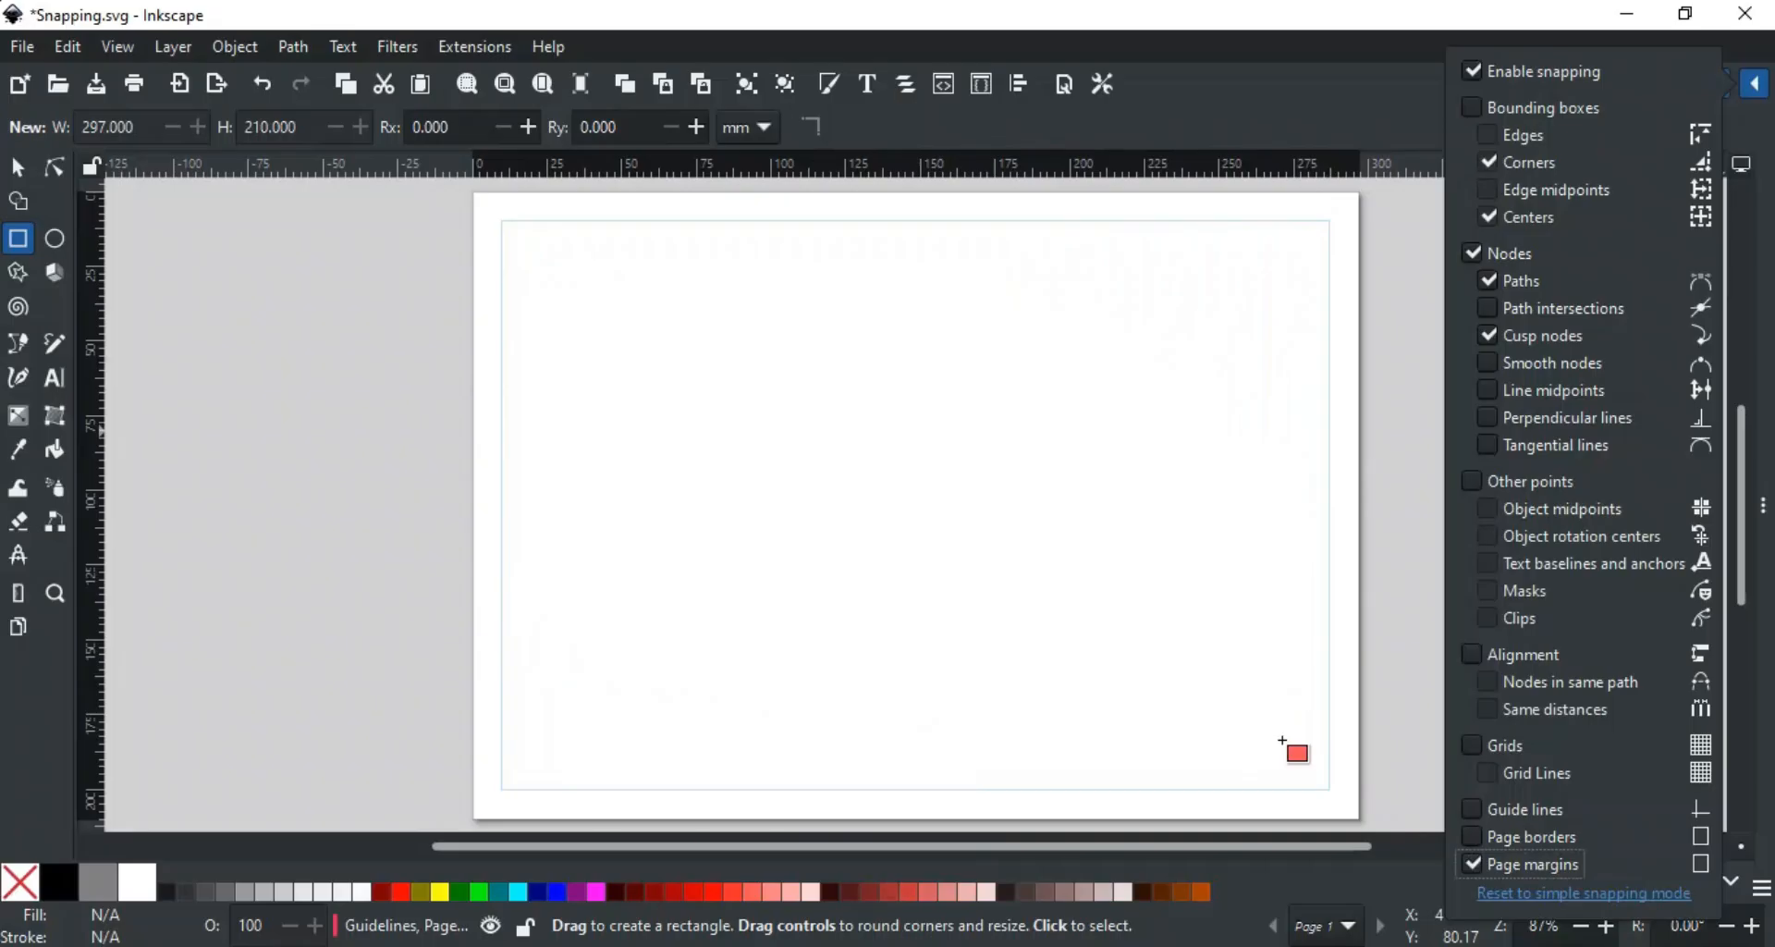
# Draw a 277 × 190 mm rectangle snapped to opposite corners of the page margins, and reopen the snapping options.
pyautogui.click(1288, 737)
pyautogui.moveTo(504, 223); pyautogui.dragTo(1330, 794)
pyautogui.click(1412, 269)
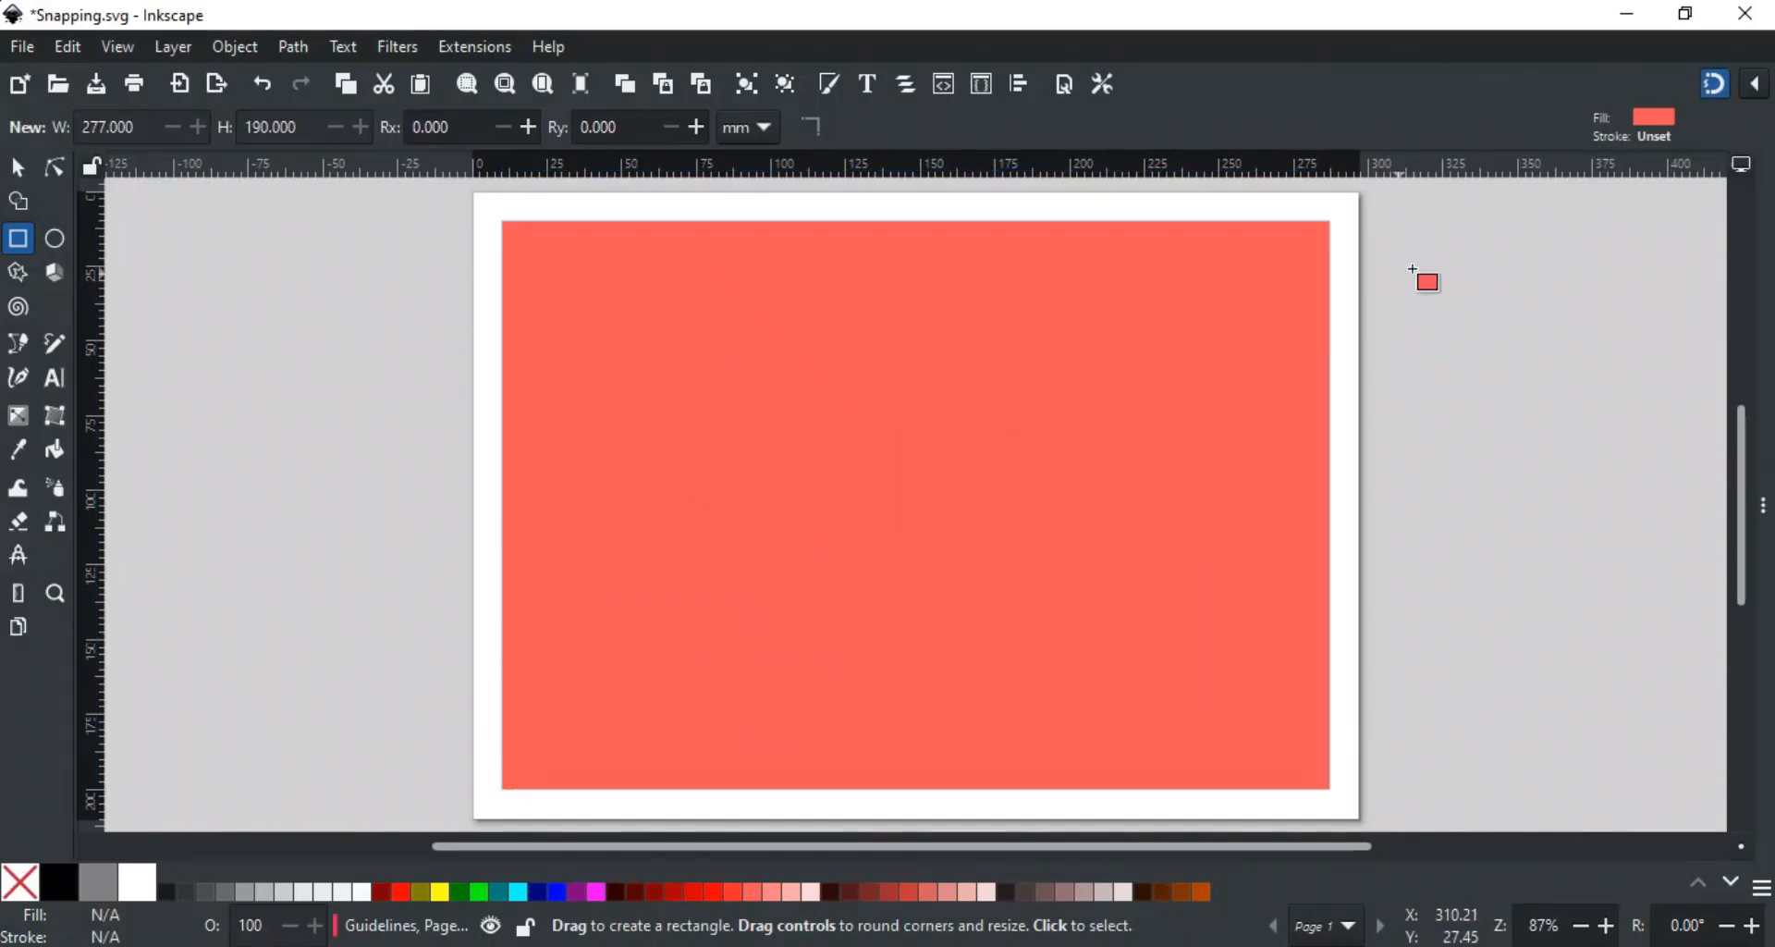
pyautogui.click(1752, 97)
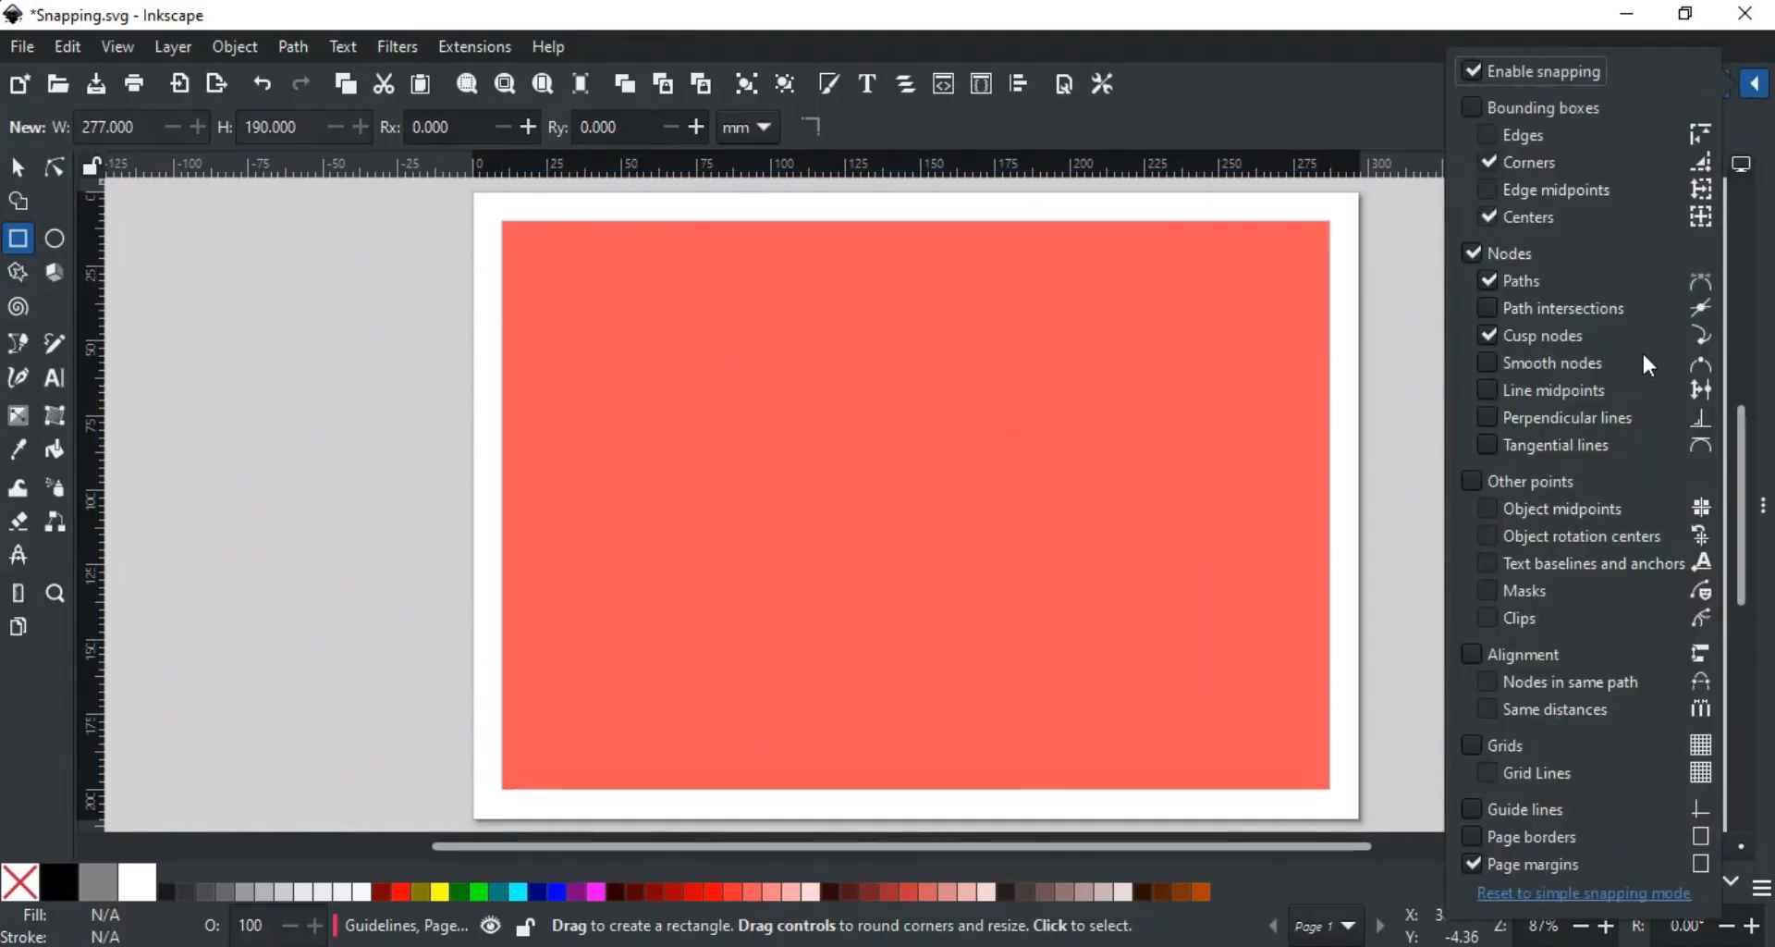